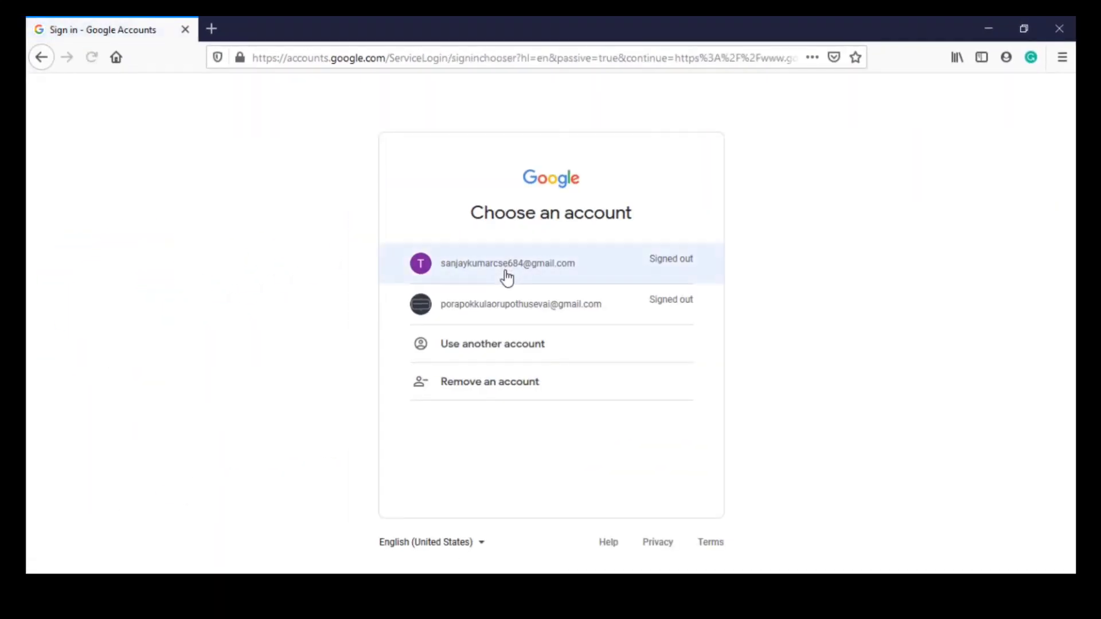
- Sign in to the first listed Google account with the account password and decline saving the login in the browser
{"action": "left_click", "coordinate": [506, 279]}
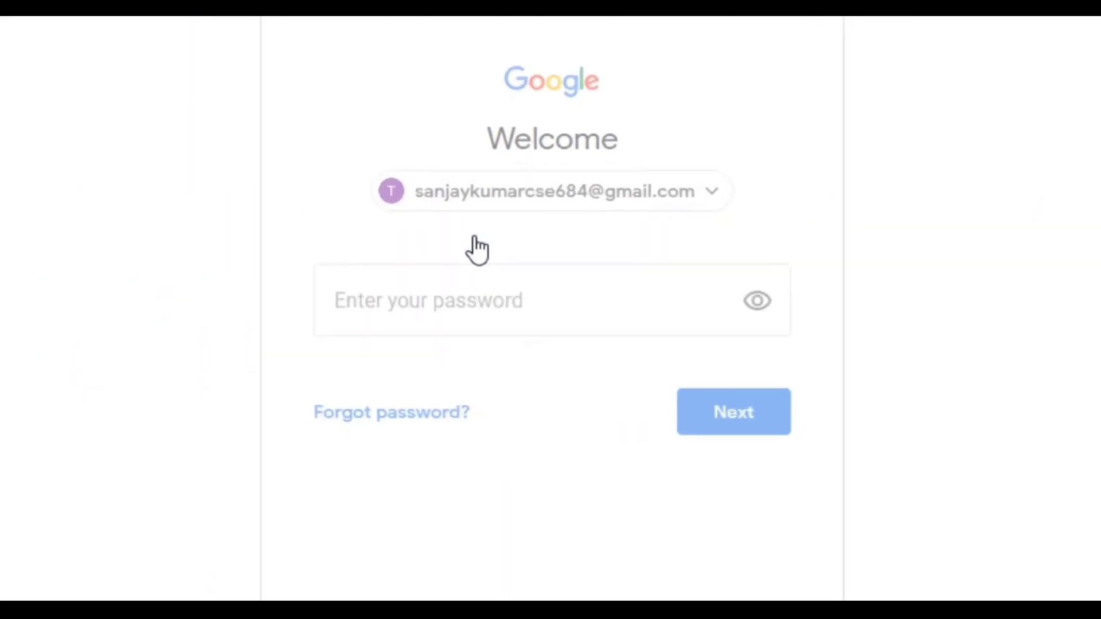
{"action": "type", "text": "*******"}
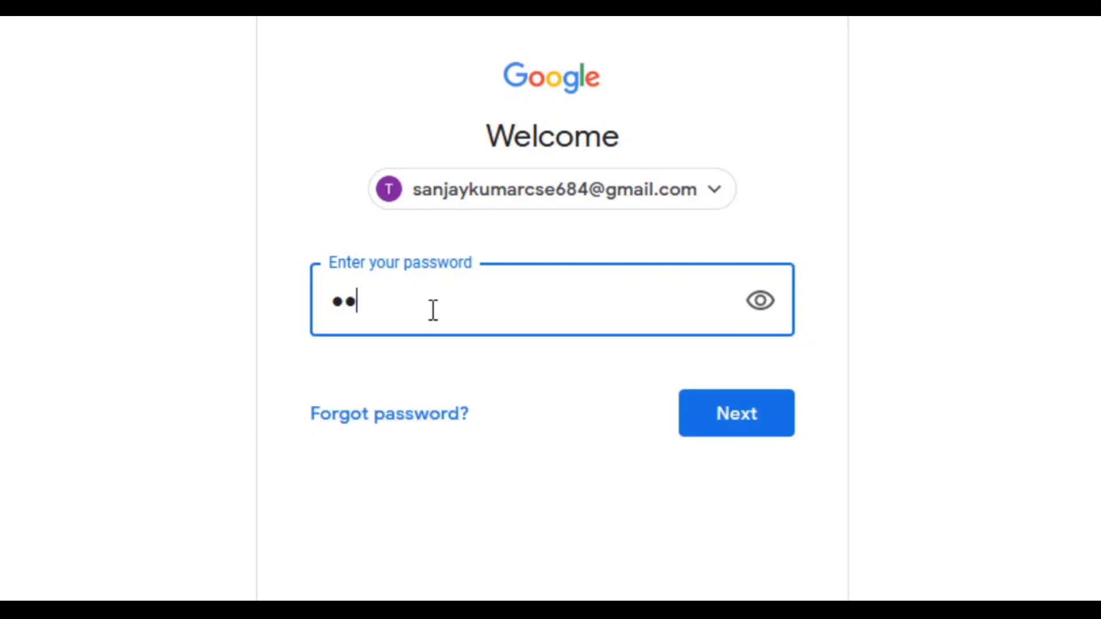
{"action": "type", "text": "**"}
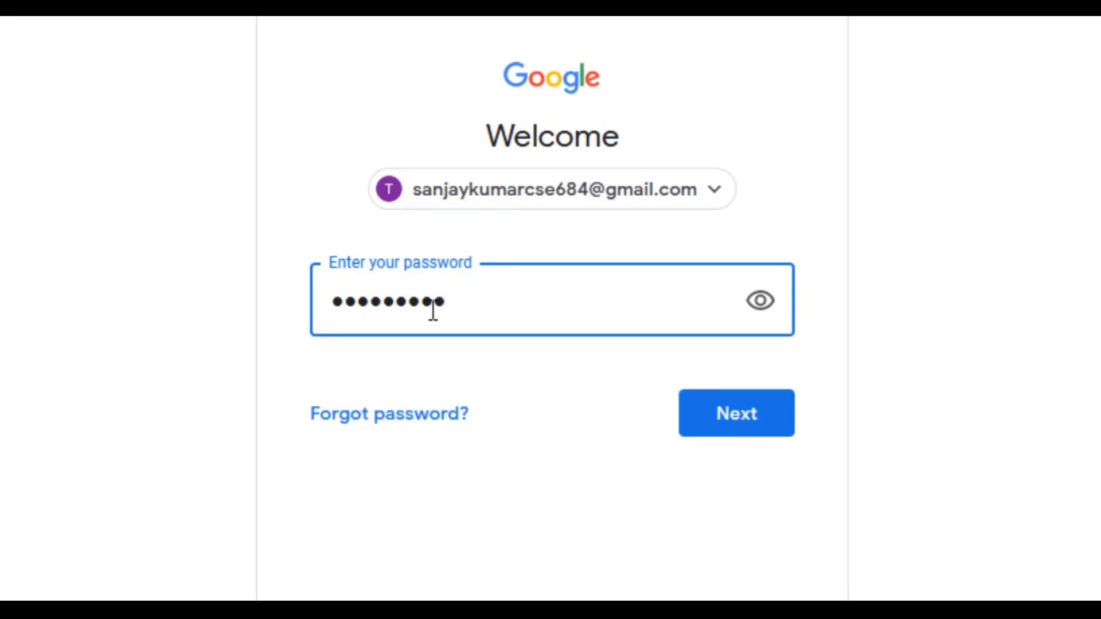
{"action": "type", "text": "******"}
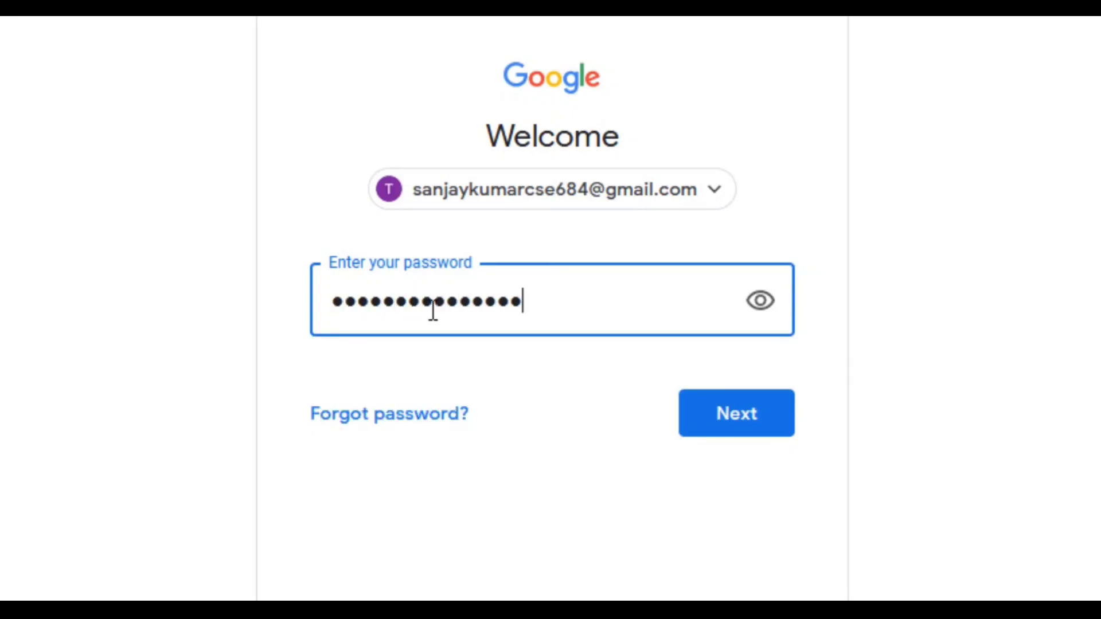
{"action": "left_click", "coordinate": [738, 405]}
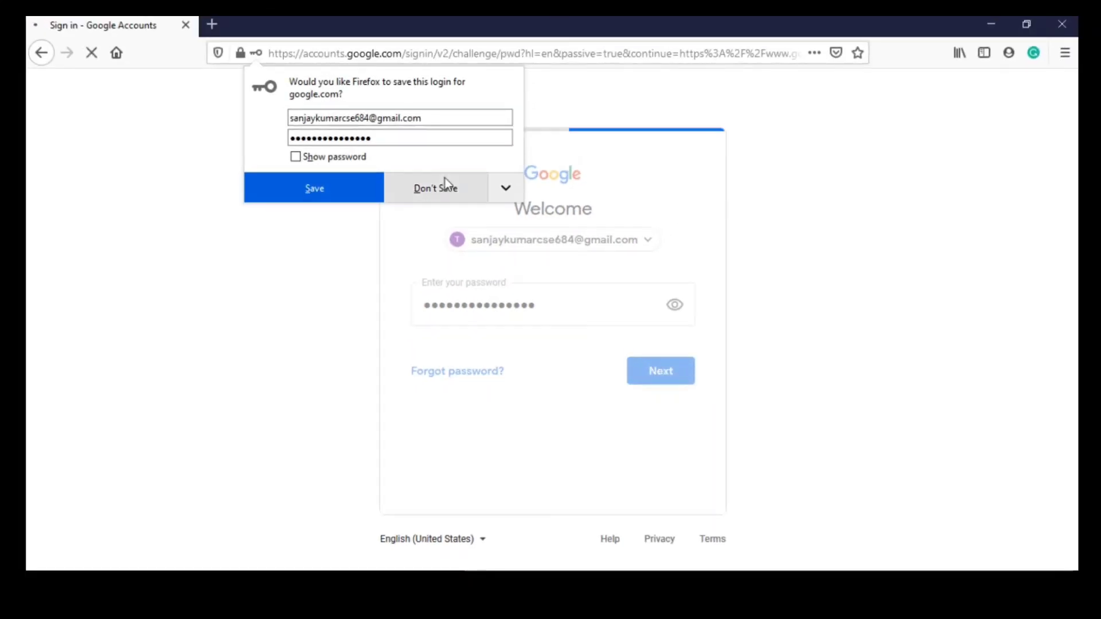
{"action": "left_click", "coordinate": [445, 179]}
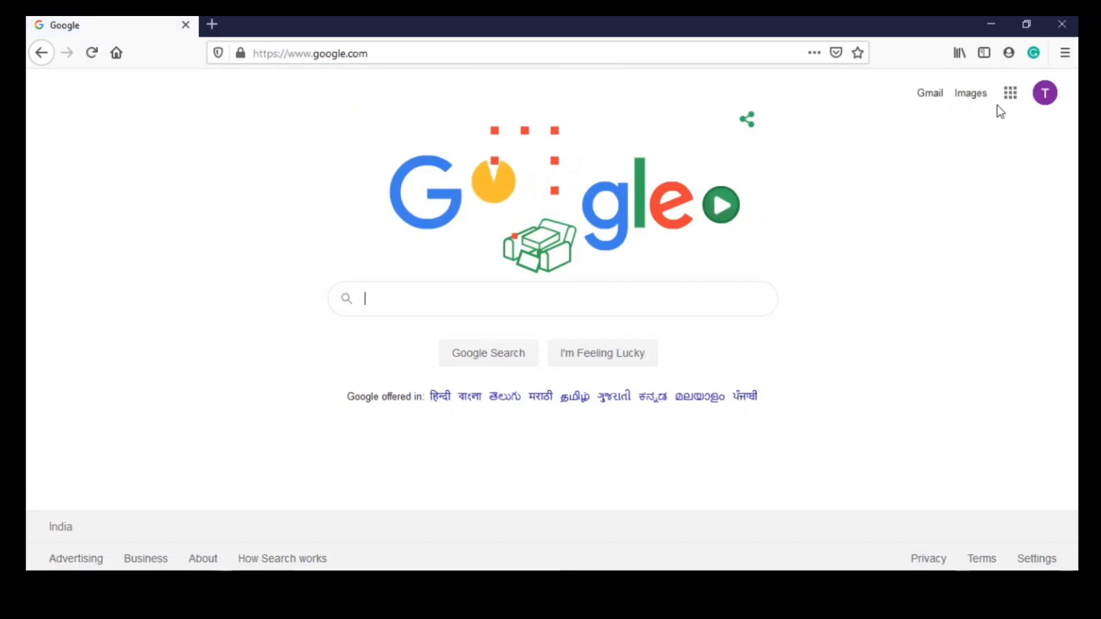
- Open Google Classroom from the list of Google apps
{"action": "left_click", "coordinate": [1010, 93]}
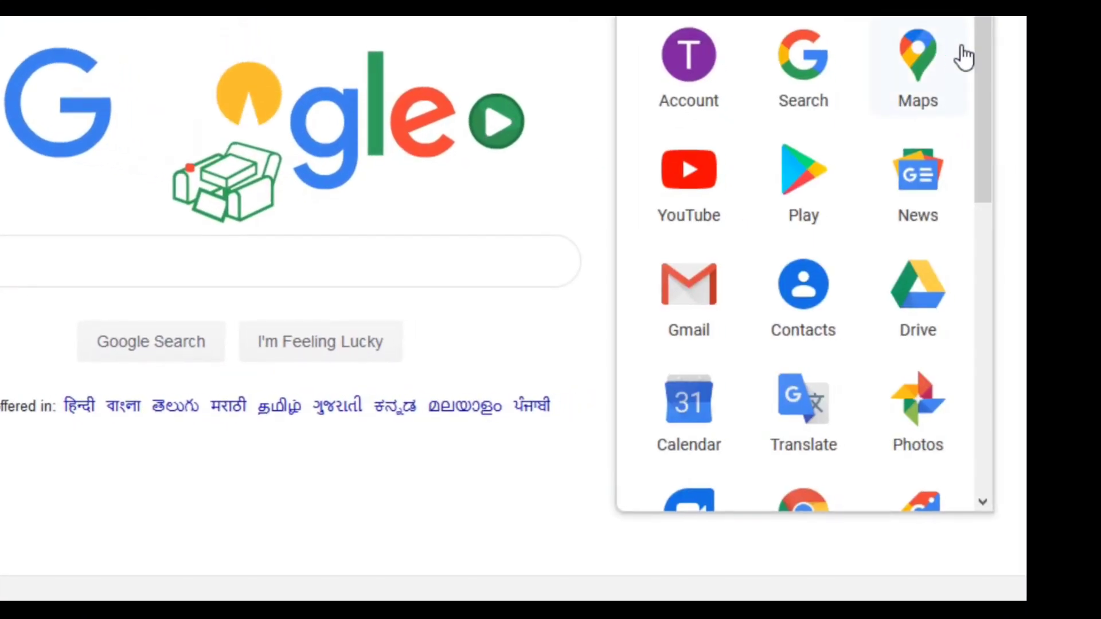
{"action": "left_click_drag", "start_coordinate": [979, 53], "coordinate": [986, 312]}
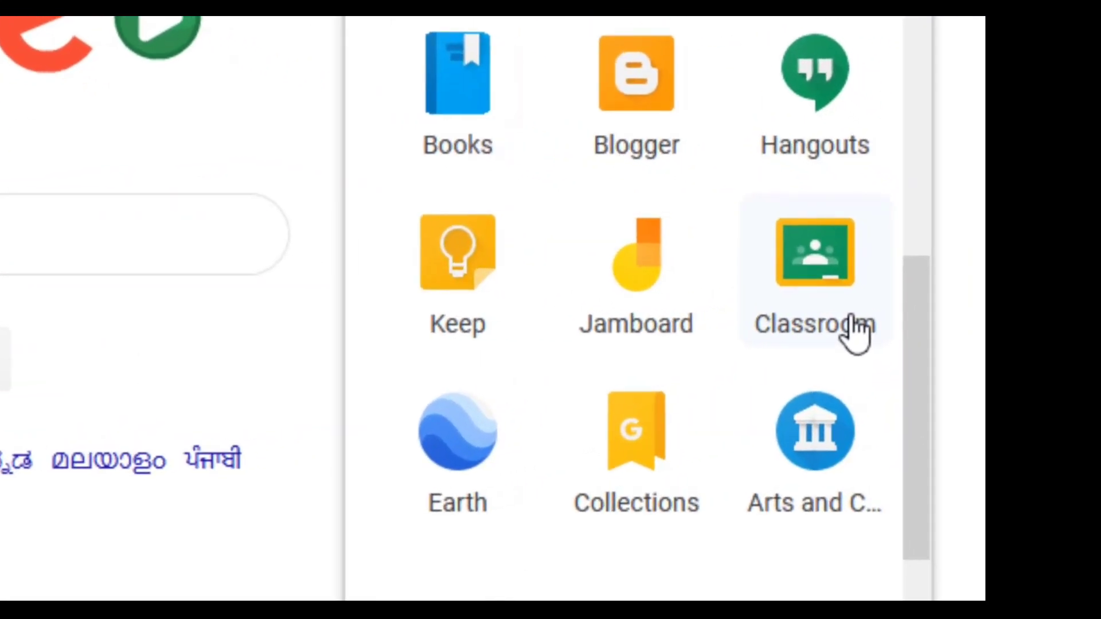
{"action": "left_click", "coordinate": [853, 327]}
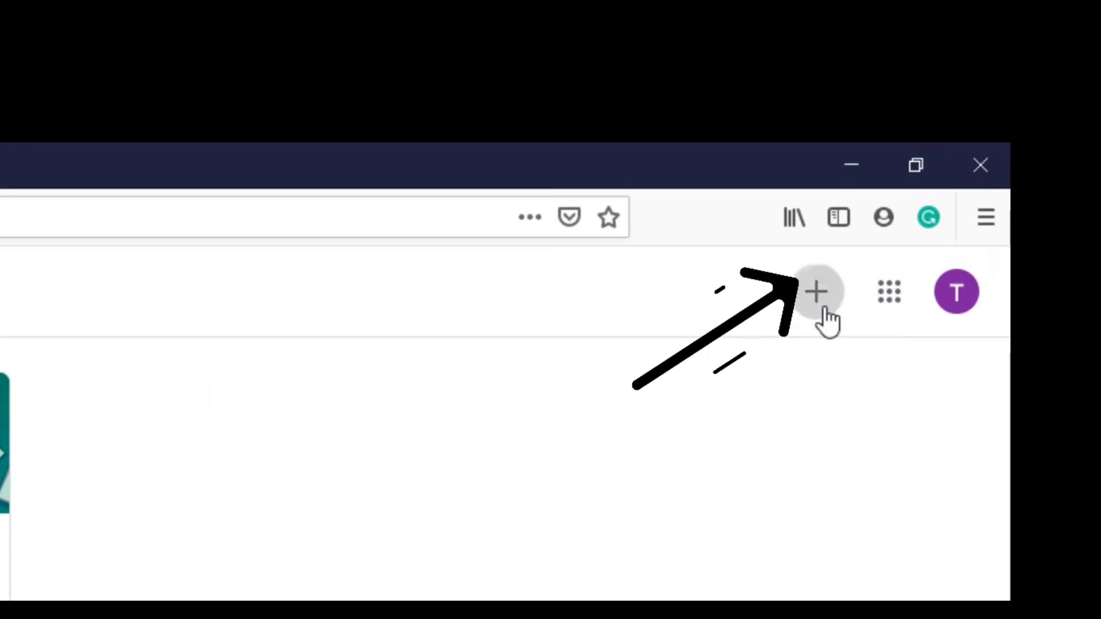
- Start creating a new class and accept the notice about not using Classroom at a school with students
{"action": "left_click", "coordinate": [826, 318]}
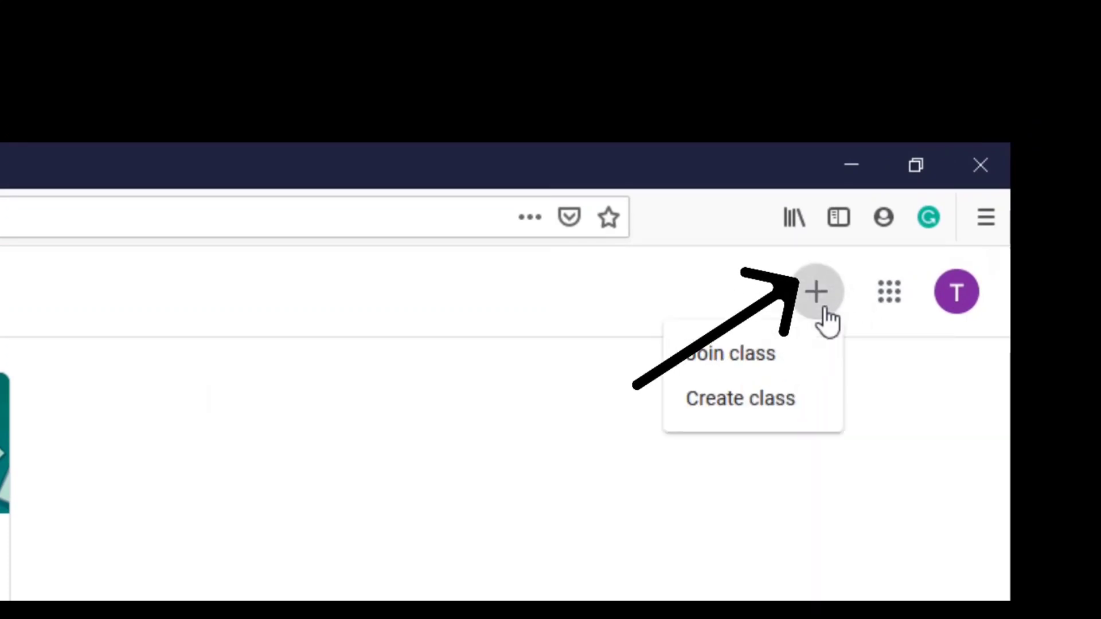
{"action": "left_click", "coordinate": [776, 400]}
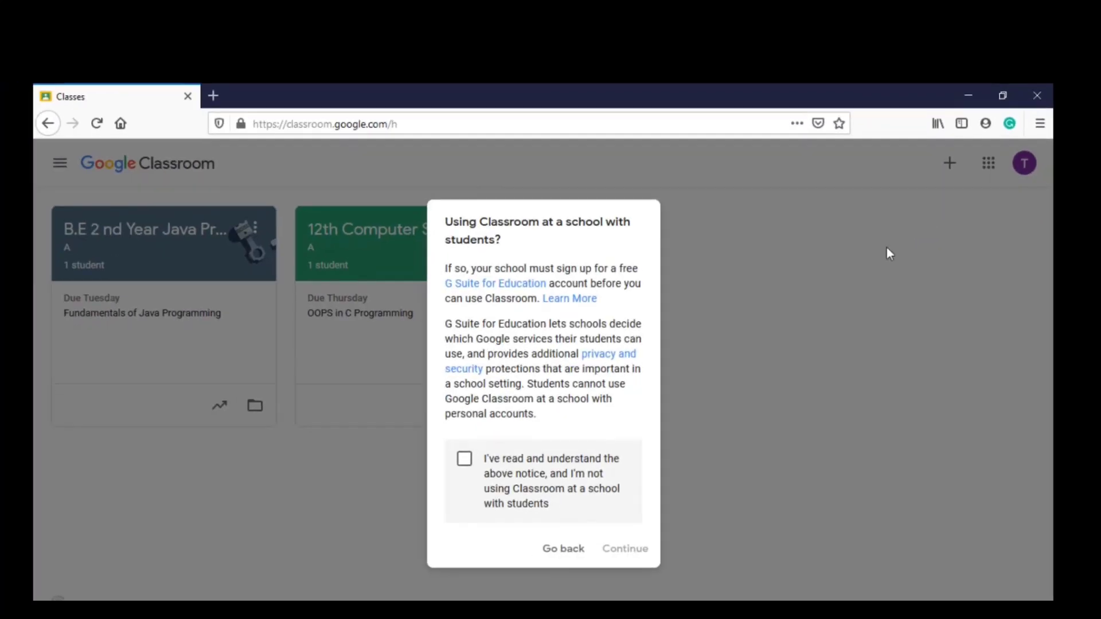
{"action": "left_click", "coordinate": [464, 458]}
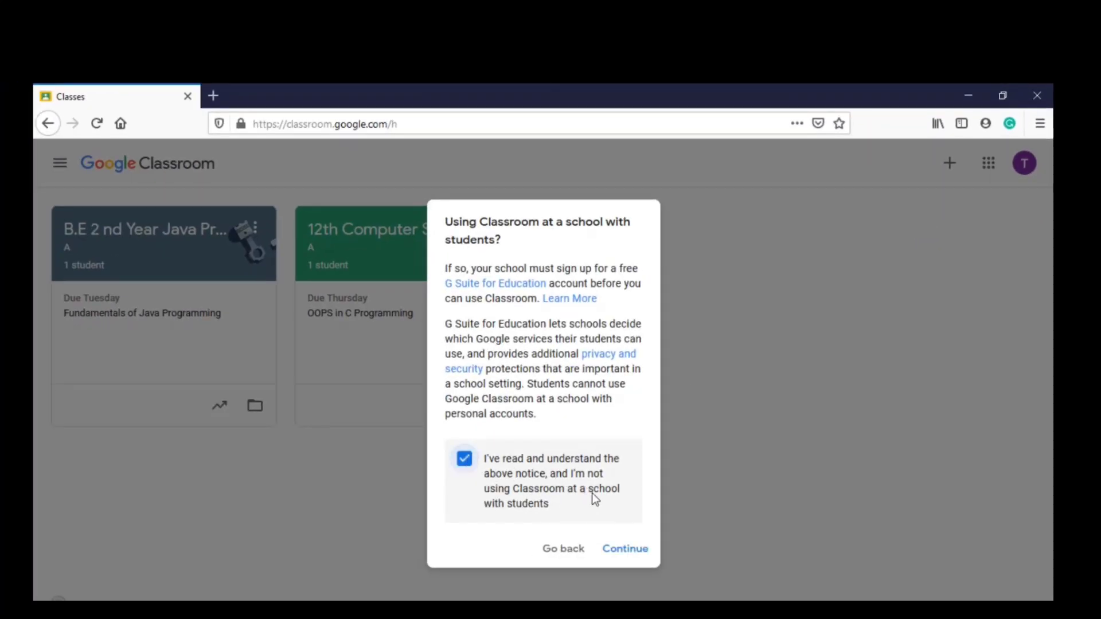
{"action": "left_click", "coordinate": [618, 551]}
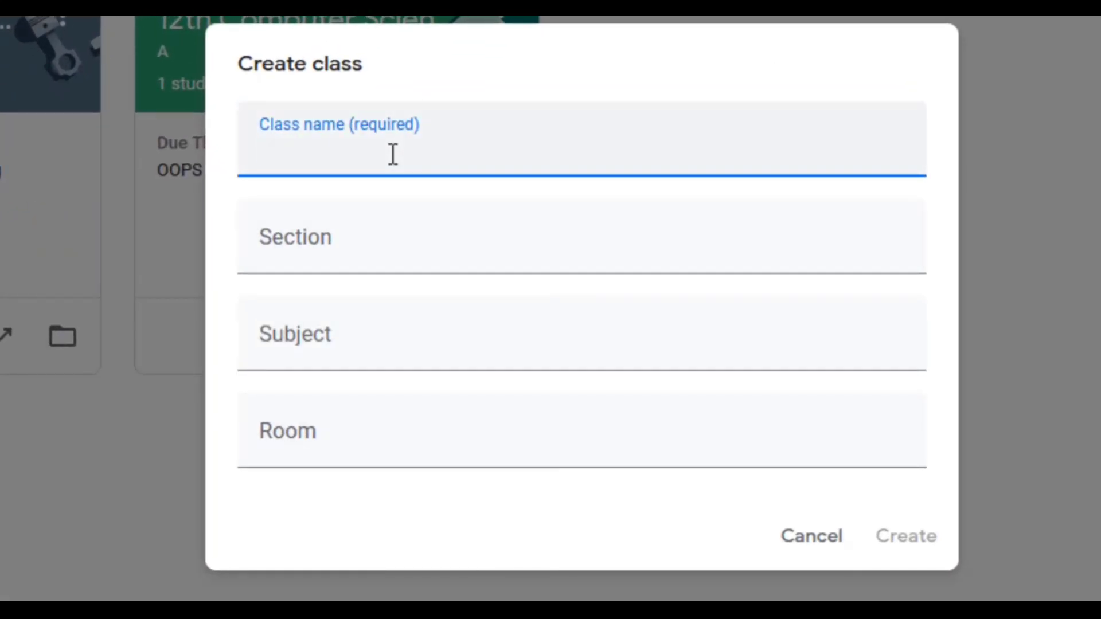
- Name the new class "B.E I st Year" and set its section to A
{"action": "type", "text": "B"}
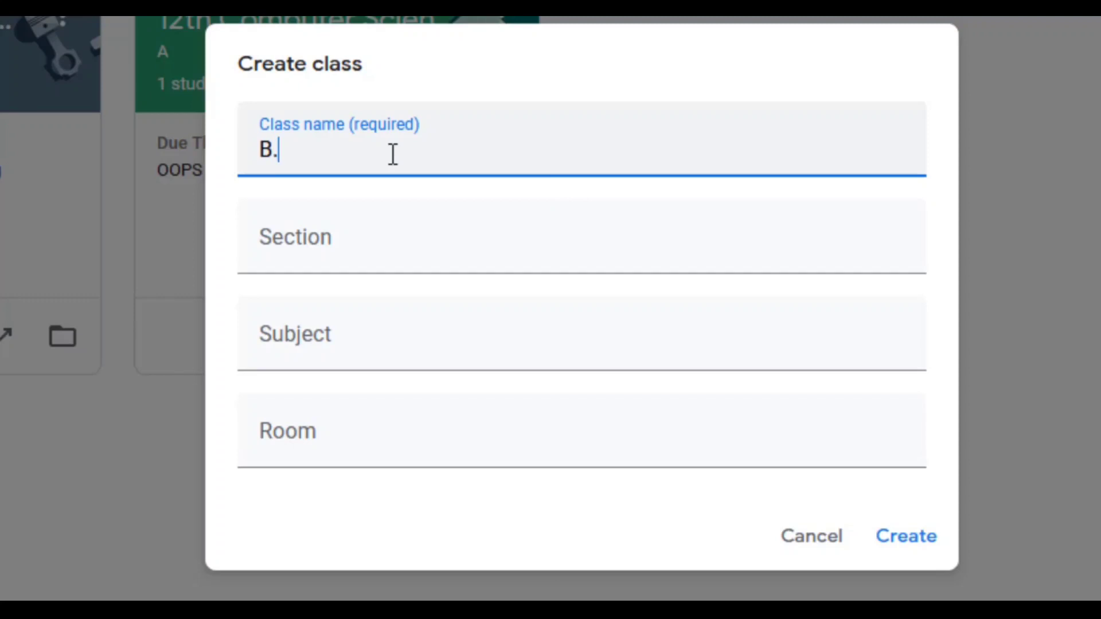
{"action": "type", "text": ".E I st Y"}
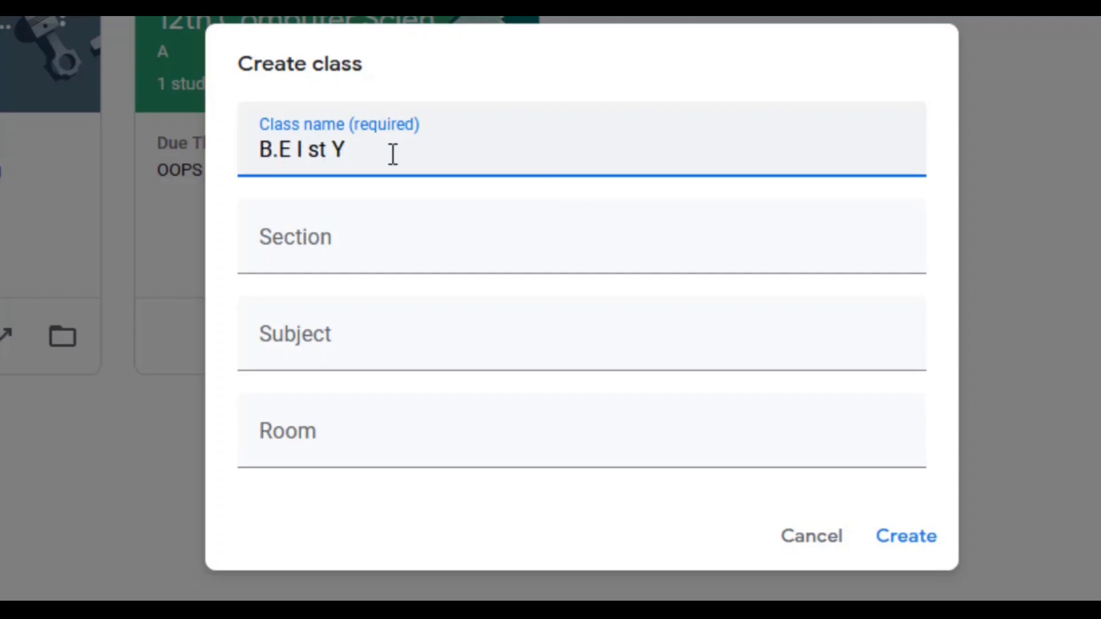
{"action": "type", "text": "ear"}
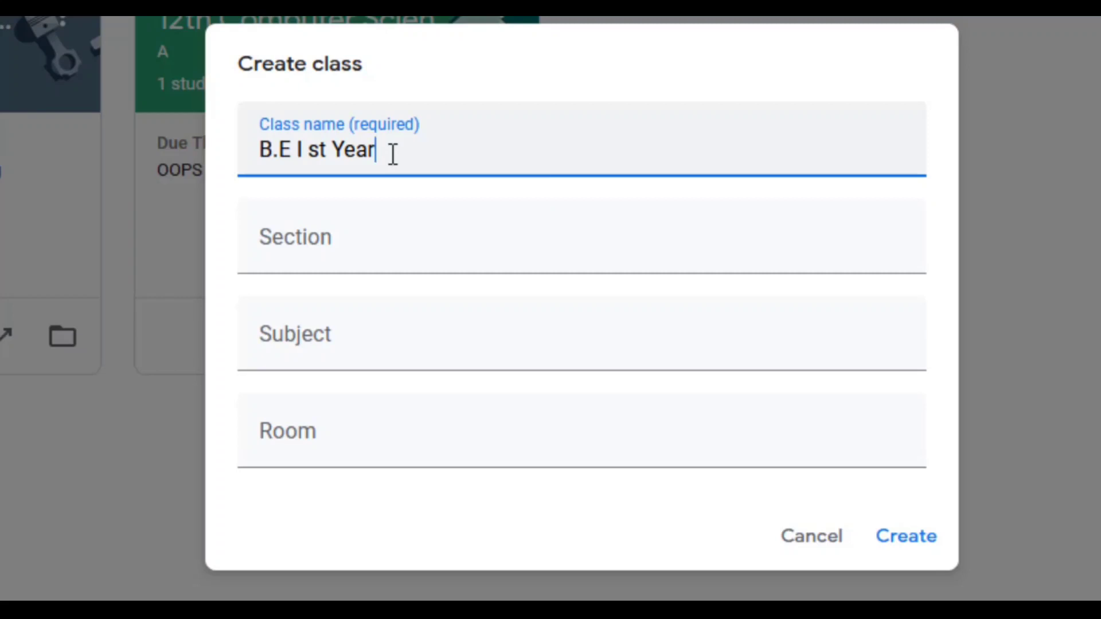
{"action": "left_click", "coordinate": [332, 248]}
{"action": "type", "text": "A"}
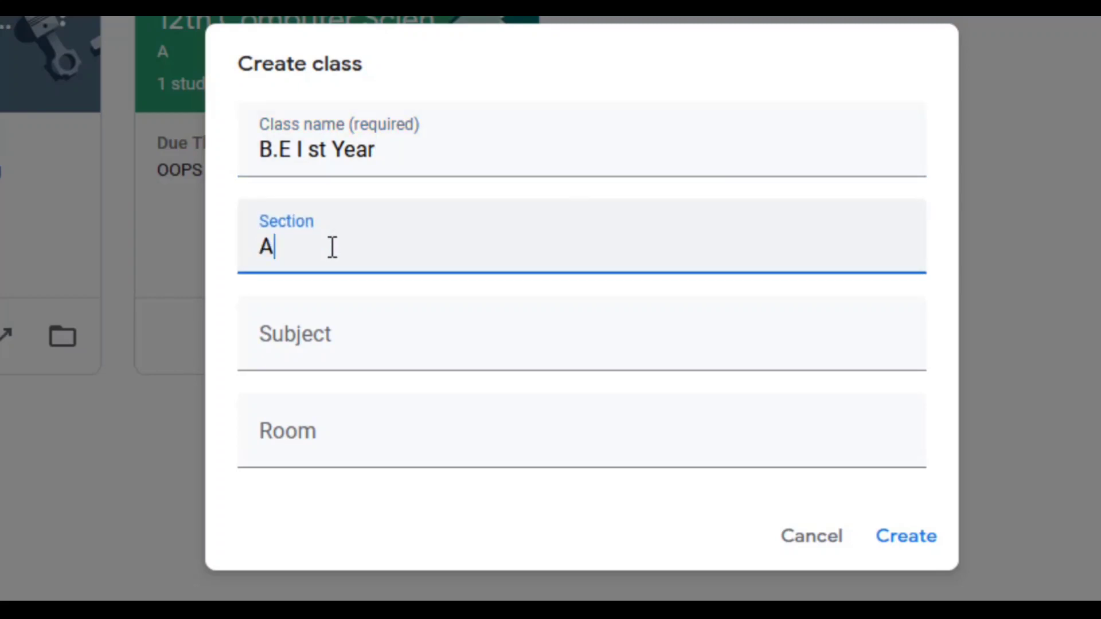
- Set the class subject to "C Programming"
{"action": "left_click", "coordinate": [310, 334]}
{"action": "type", "text": "C"}
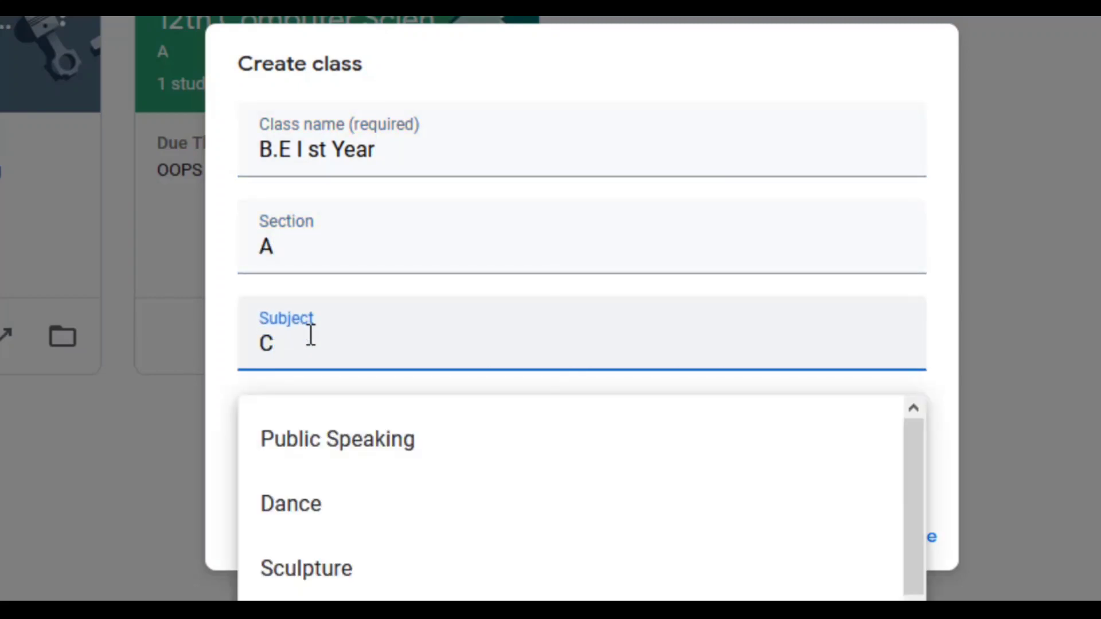
{"action": "type", "text": " Pro"}
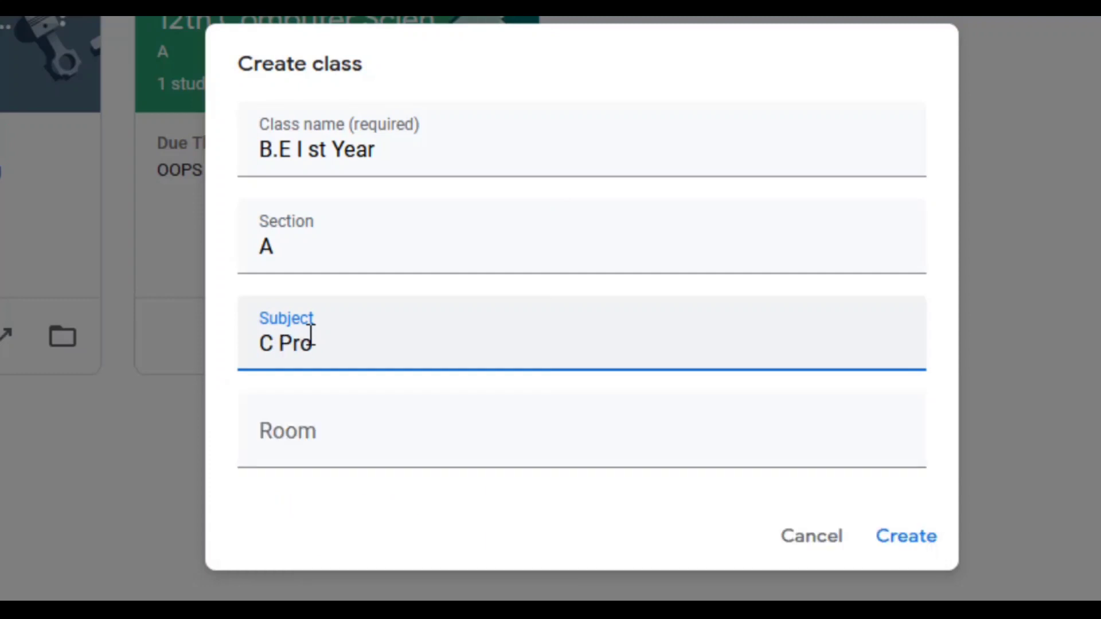
{"action": "type", "text": "gramming Lab"}
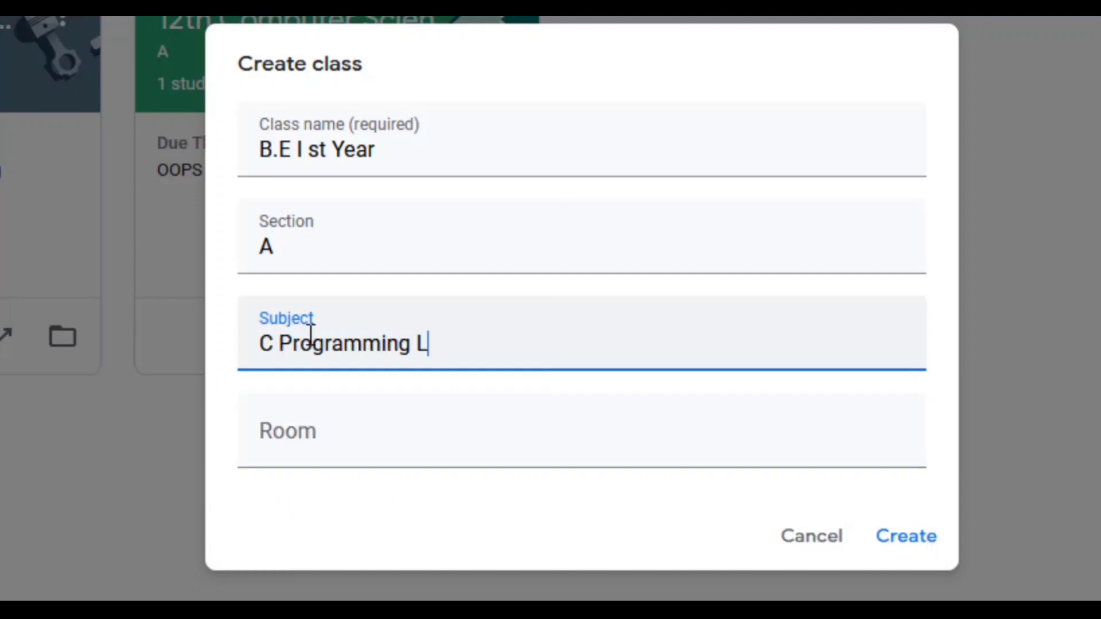
{"action": "key", "text": "BackSpace"}
{"action": "key", "text": "BackSpace"}
{"action": "key", "text": "BackSpace"}
{"action": "key", "text": "BackSpace"}
- Set the room to "C programming" and create the class
{"action": "left_click", "coordinate": [334, 441]}
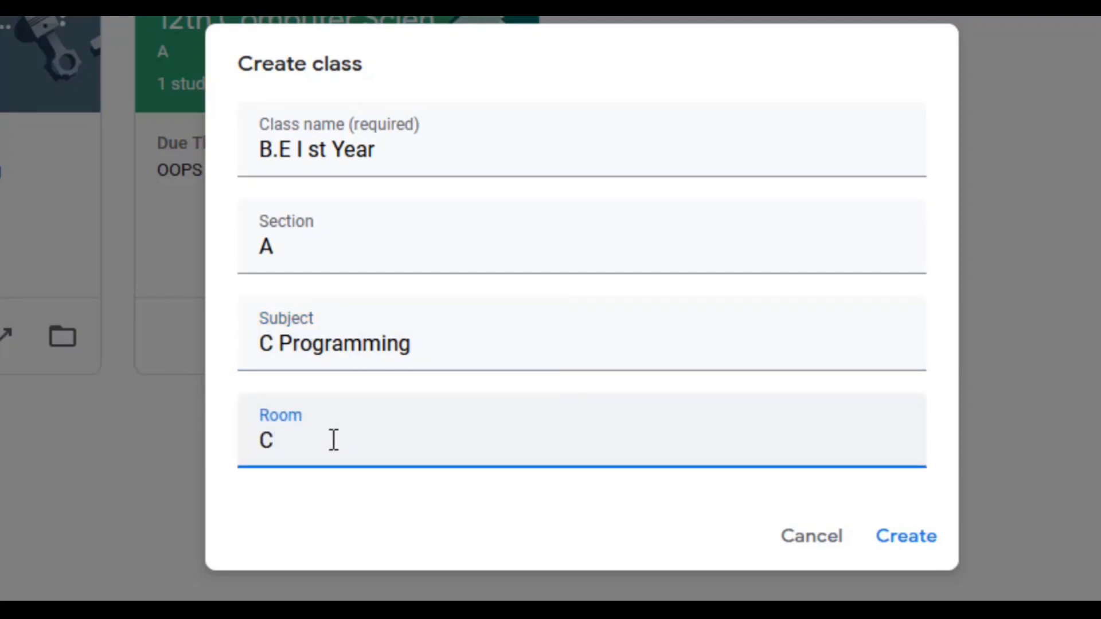
{"action": "type", "text": "C progr"}
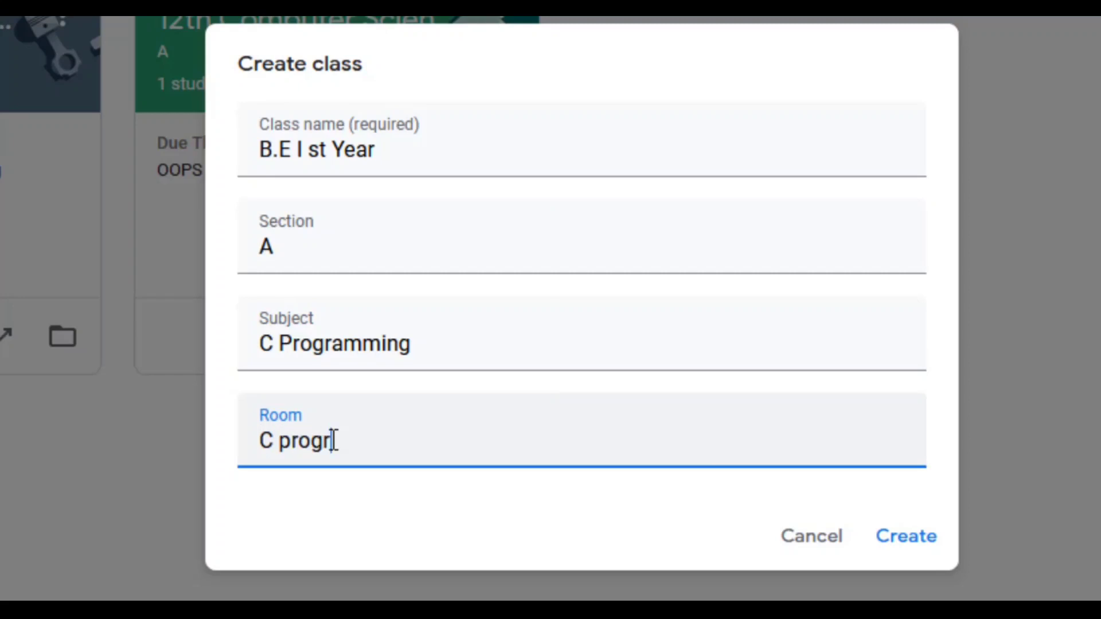
{"action": "type", "text": "amming"}
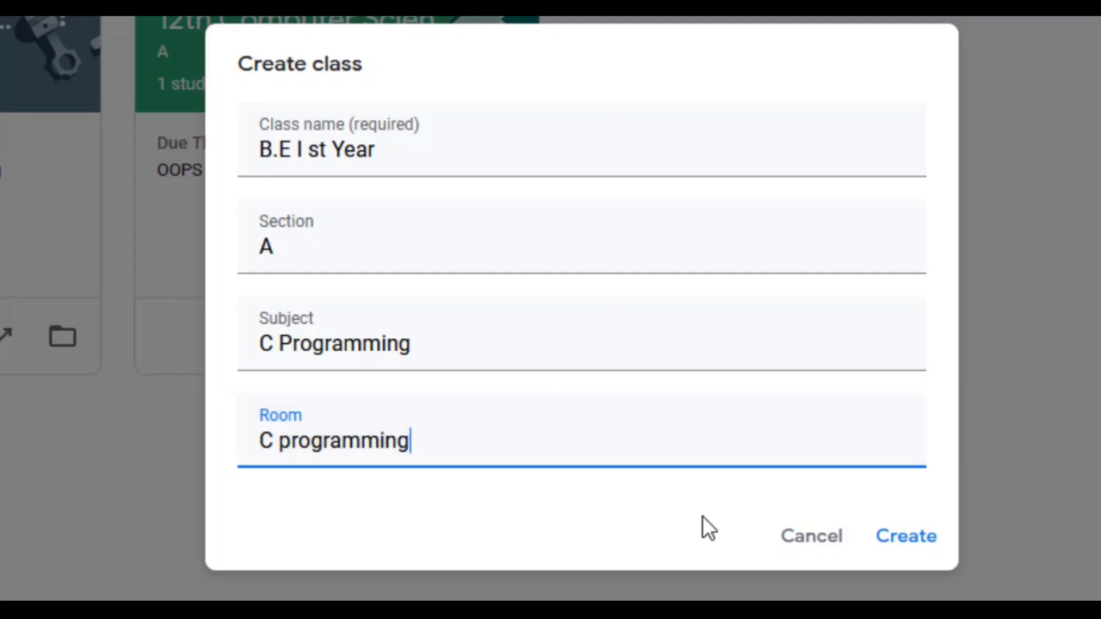
{"action": "left_click", "coordinate": [881, 537]}
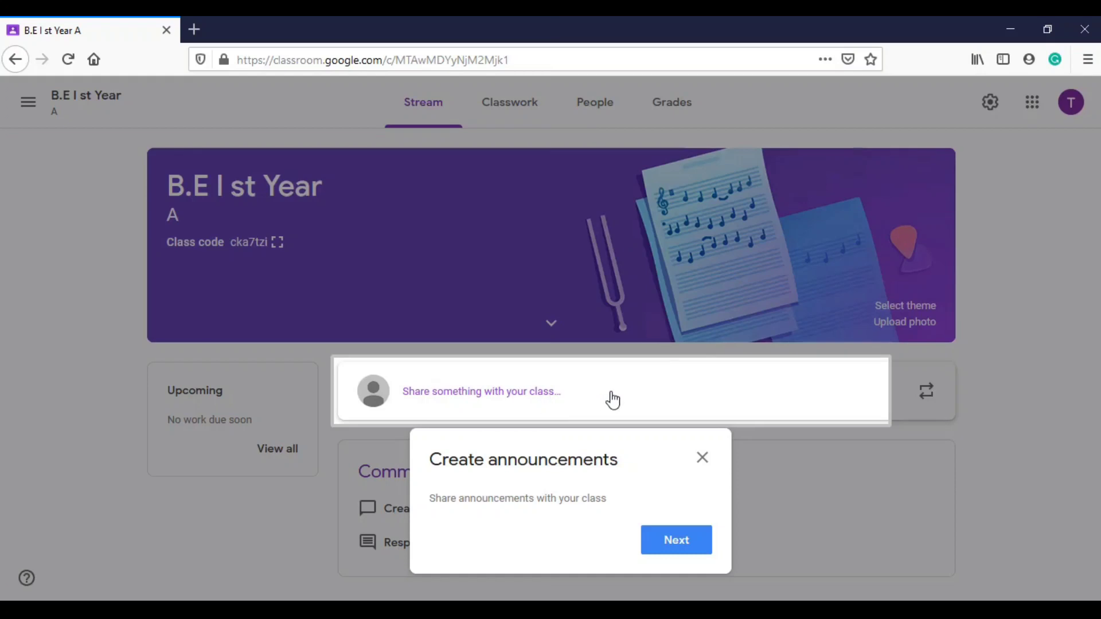
- Go through and dismiss the introductory tips on creating and reusing announcements
{"action": "left_click", "coordinate": [663, 547]}
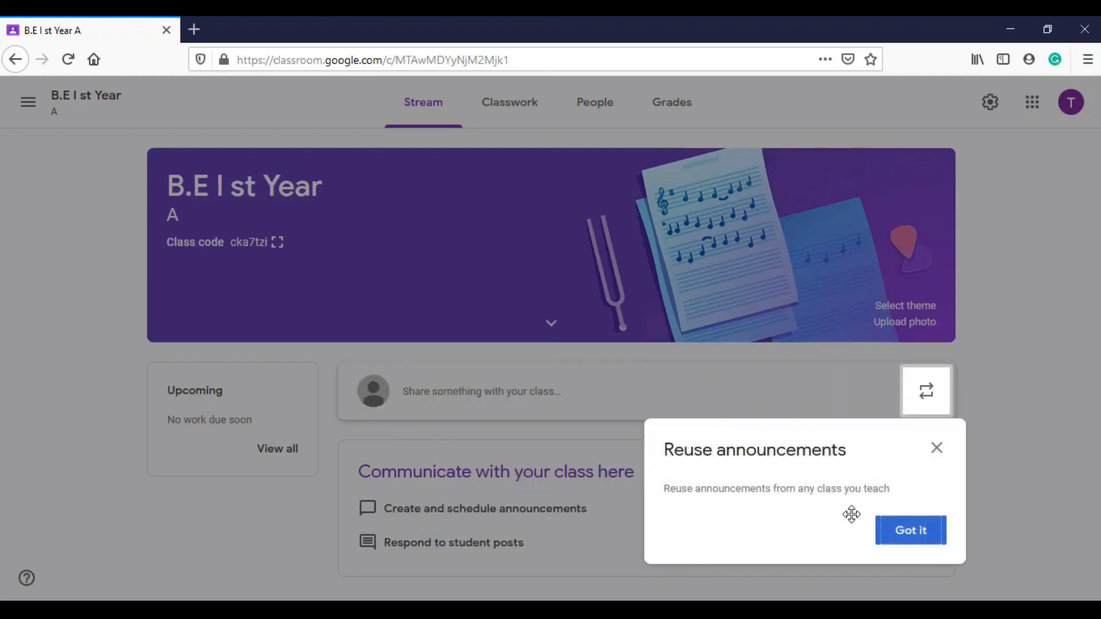
{"action": "left_click", "coordinate": [928, 533]}
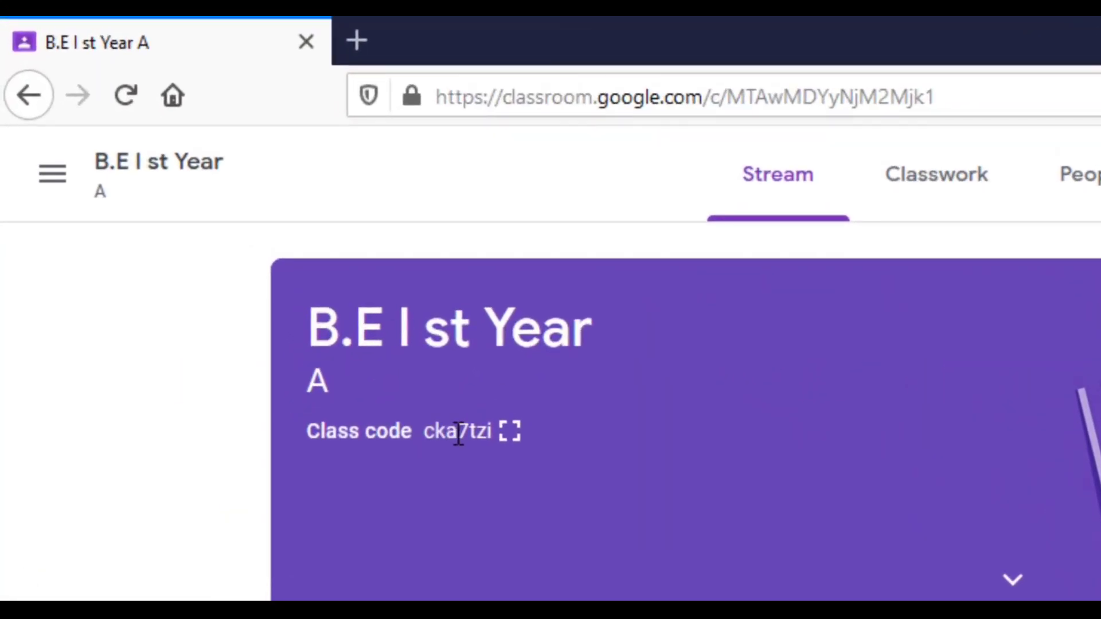
- Display the class code enlarged, highlight it for viewing, and close the display
{"action": "left_click", "coordinate": [509, 430]}
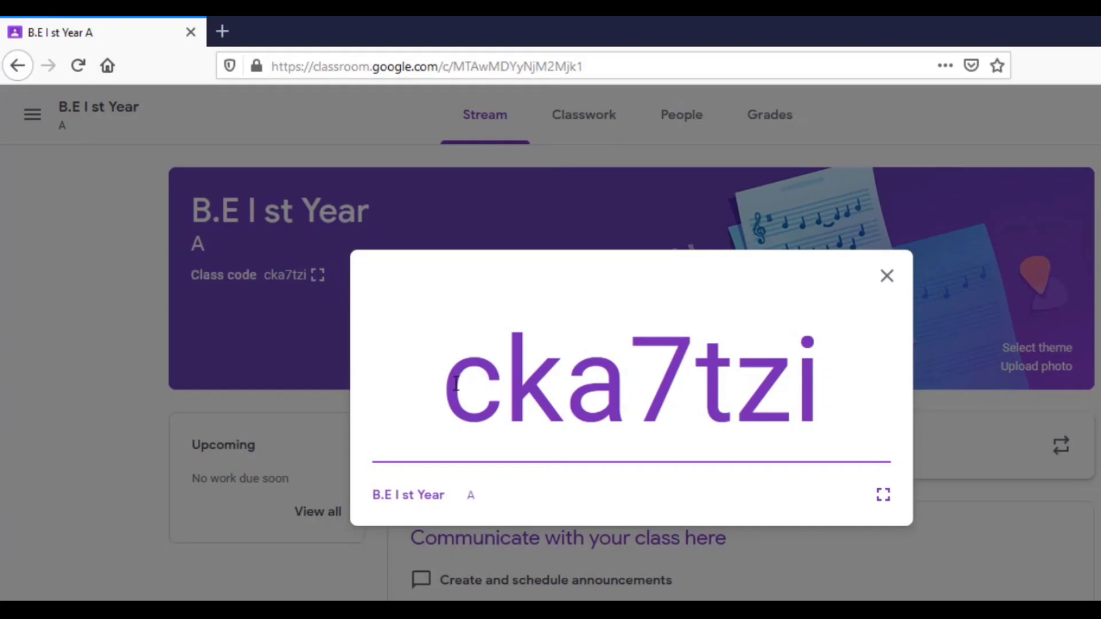
{"action": "left_click_drag", "start_coordinate": [455, 383], "coordinate": [858, 379]}
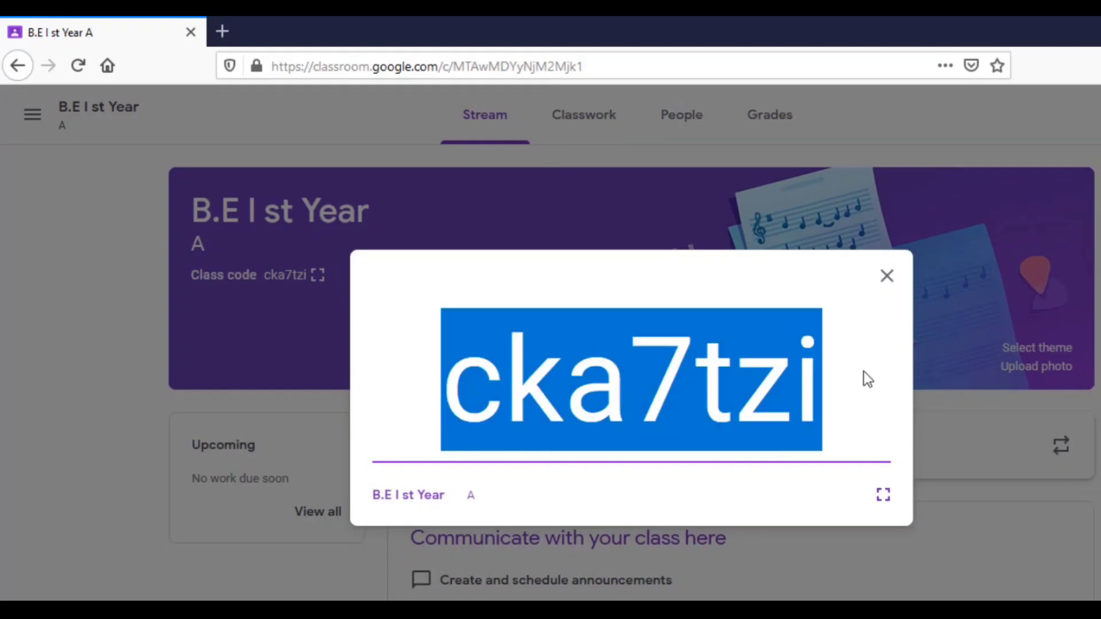
{"action": "left_click", "coordinate": [863, 372]}
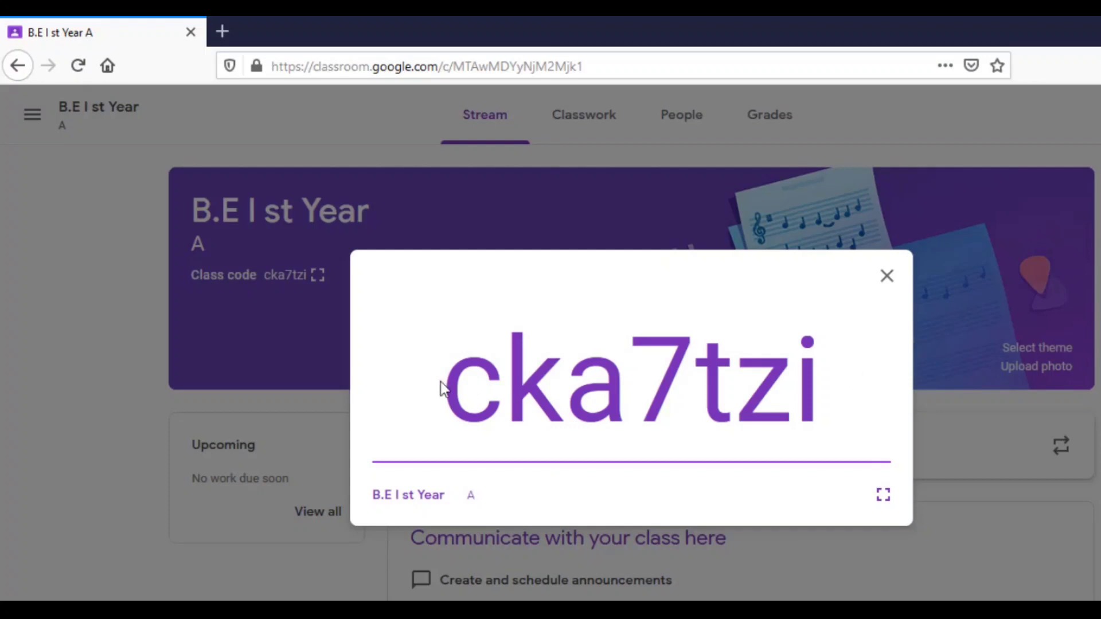
{"action": "left_click_drag", "start_coordinate": [442, 385], "coordinate": [852, 394]}
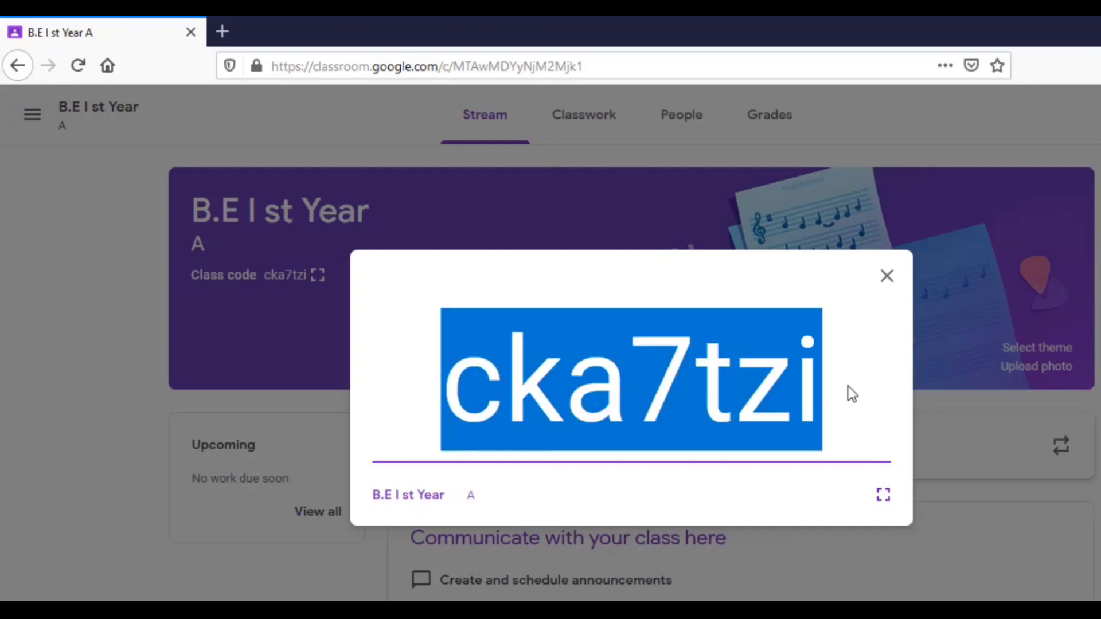
{"action": "left_click", "coordinate": [847, 387]}
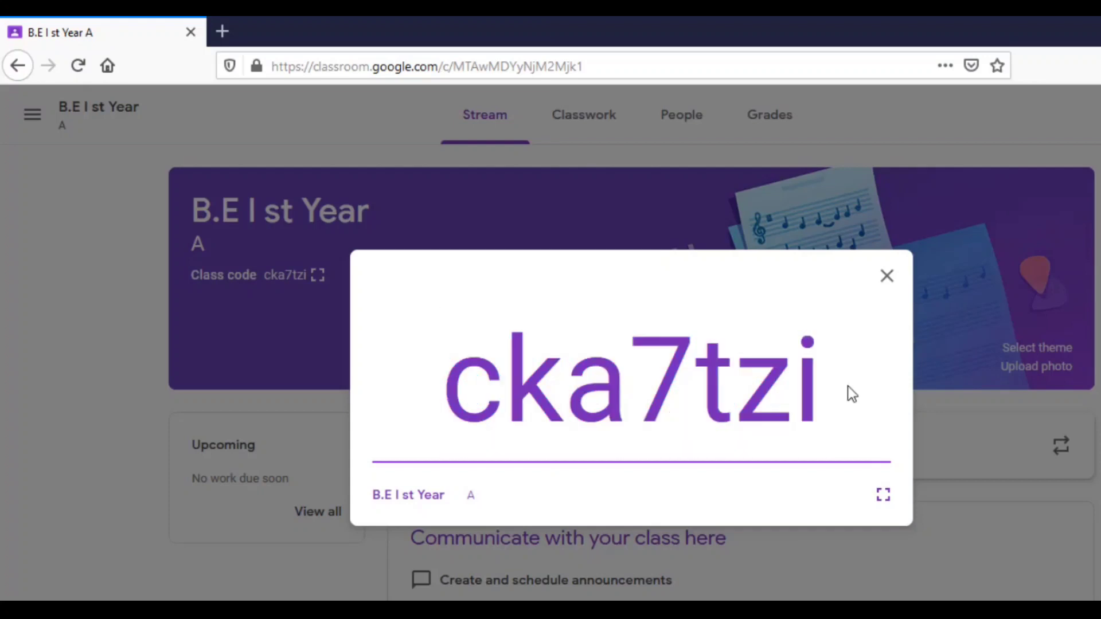
{"action": "left_click", "coordinate": [887, 277]}
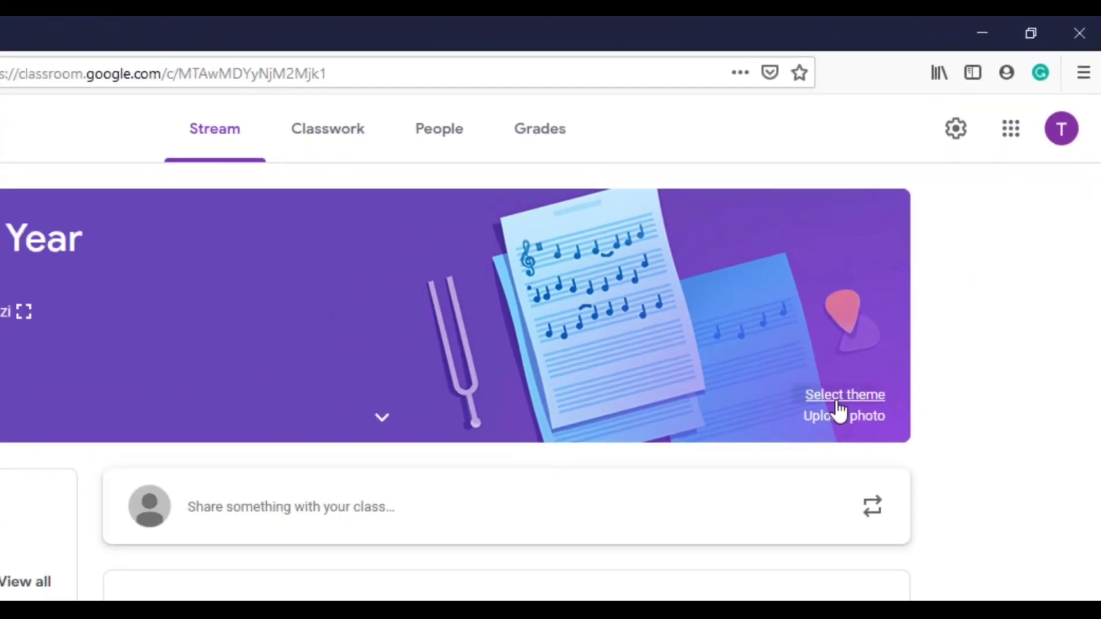
- Change the class theme to the blue school bag and pen image from the General gallery
{"action": "left_click", "coordinate": [780, 486]}
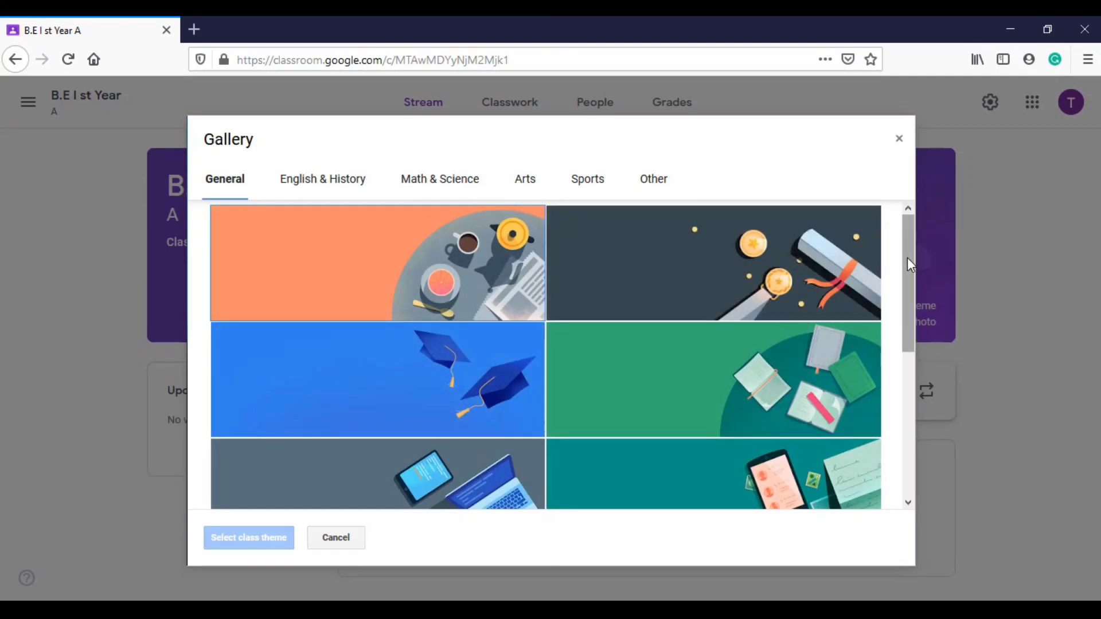
{"action": "left_click_drag", "start_coordinate": [907, 260], "coordinate": [909, 394]}
{"action": "left_click", "coordinate": [821, 369]}
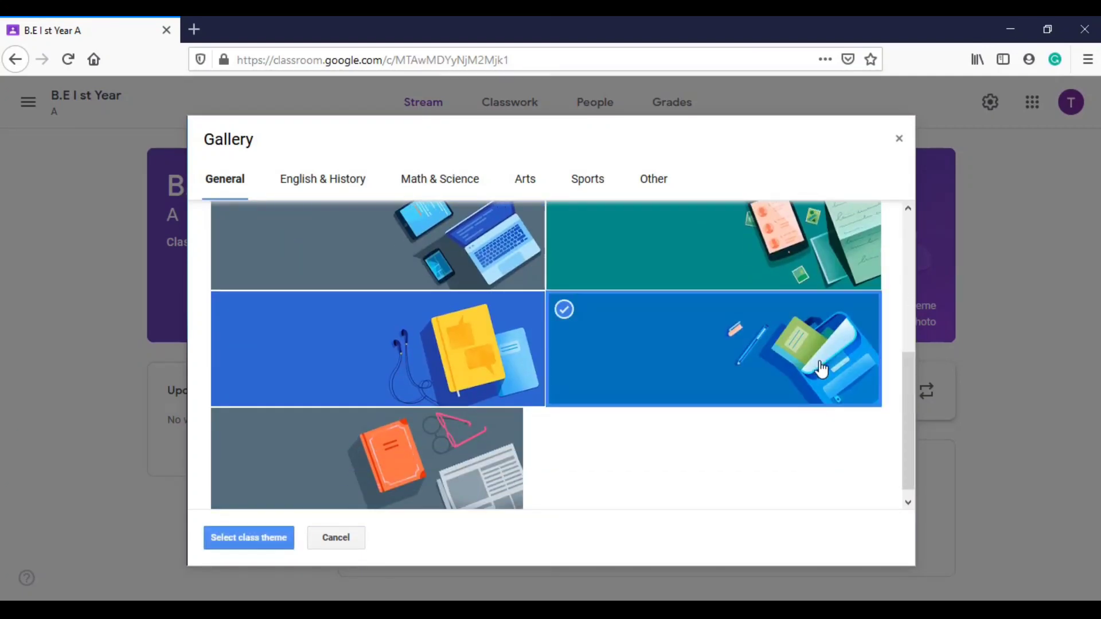
{"action": "left_click", "coordinate": [261, 542]}
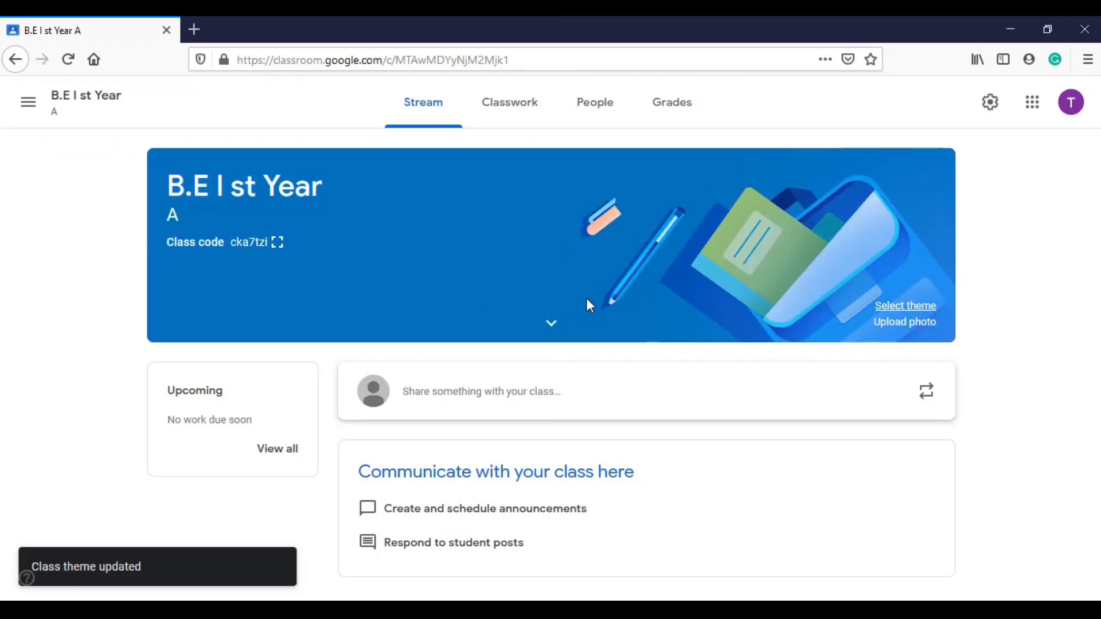
- Post the announcement "Hello Students Welcome to C programming" to all students of B.E I st Year A
{"action": "left_click", "coordinate": [473, 396]}
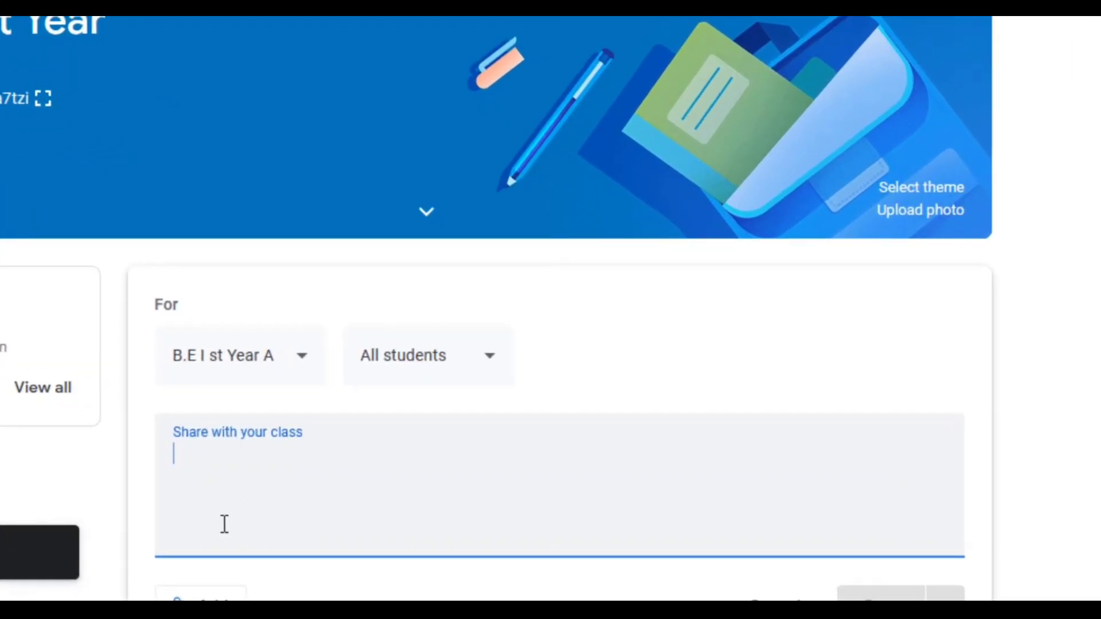
{"action": "type", "text": "Hell"}
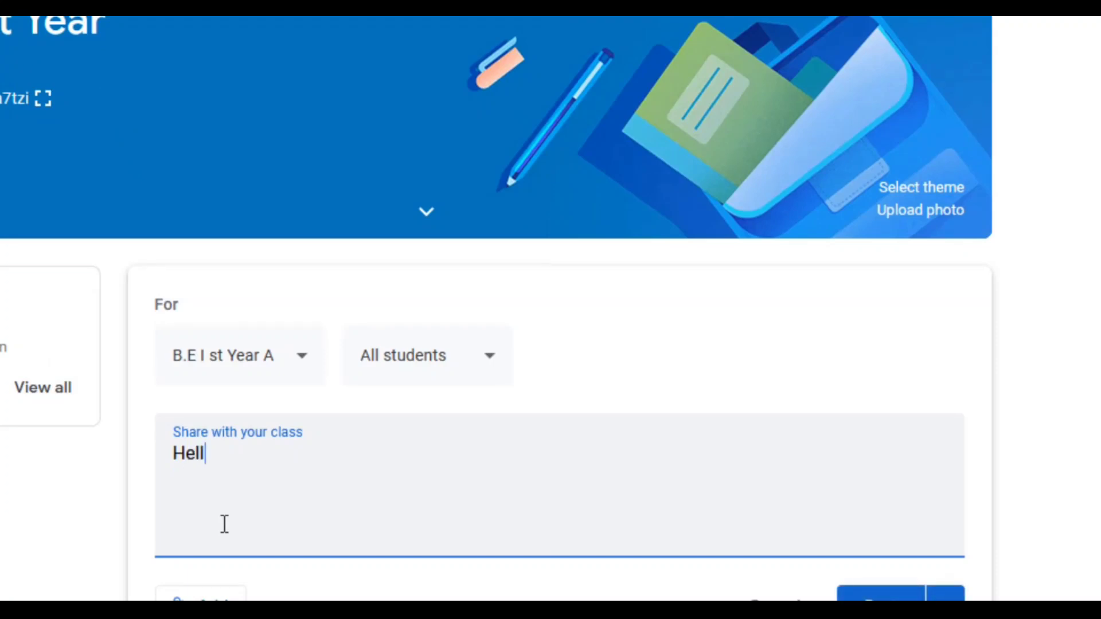
{"action": "type", "text": "o Students Welcome to"}
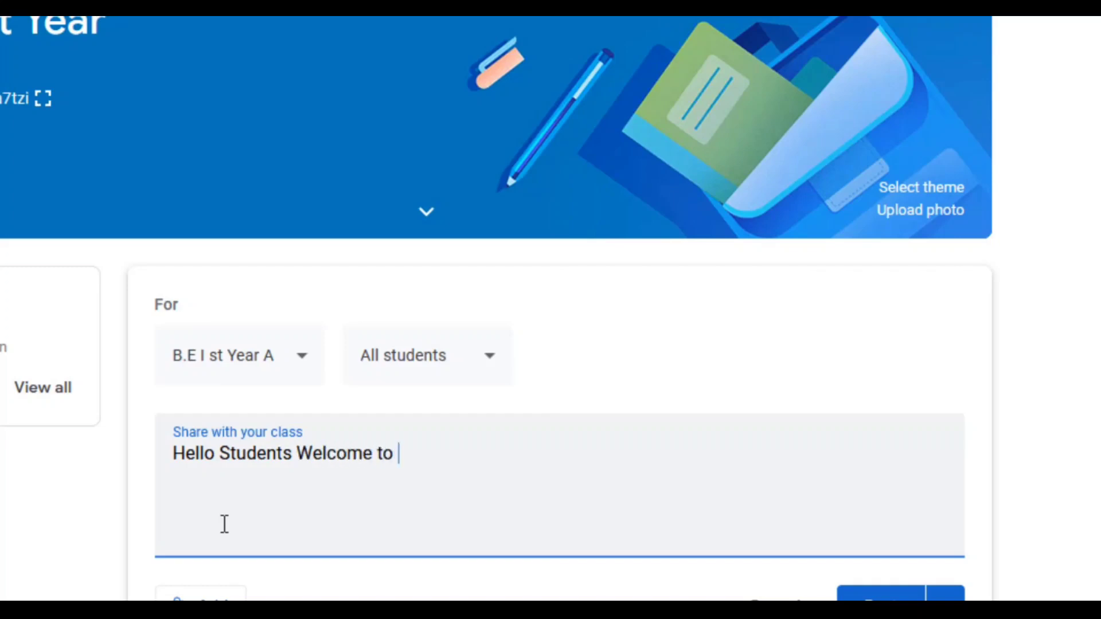
{"action": "type", "text": " C programming"}
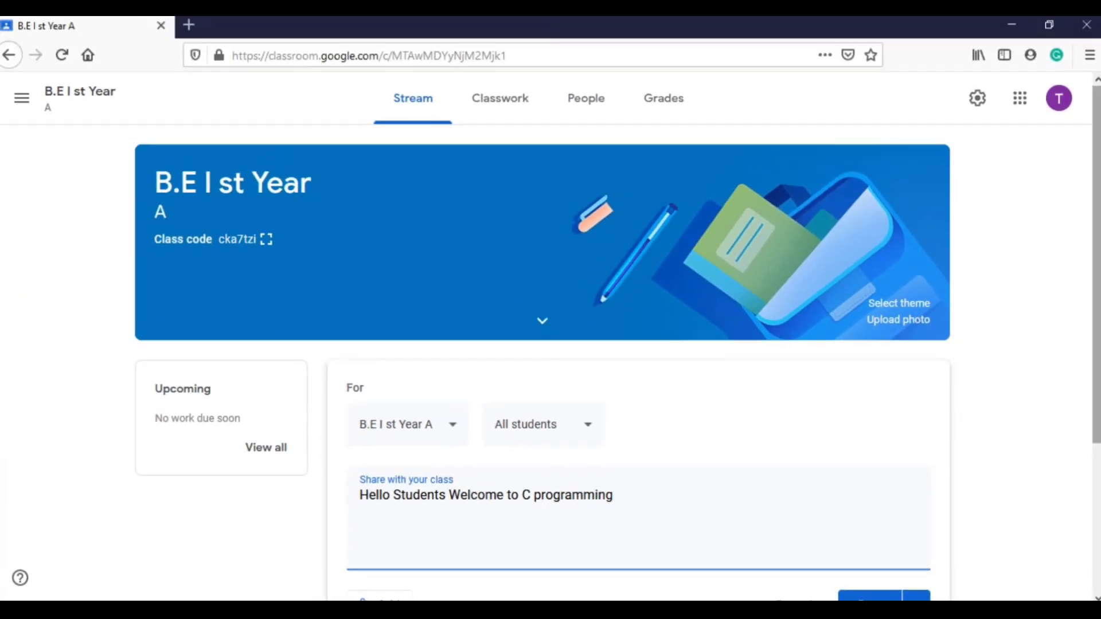
{"action": "scroll", "coordinate": [975, 493], "scroll_direction": "down", "scroll_amount": 3}
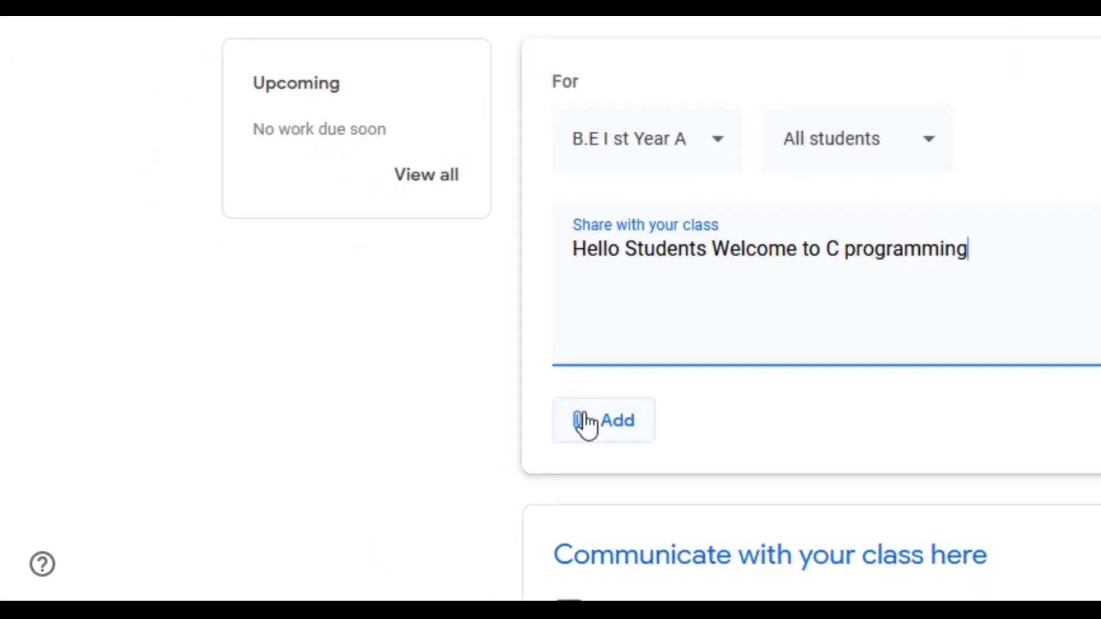
{"action": "left_click", "coordinate": [586, 426]}
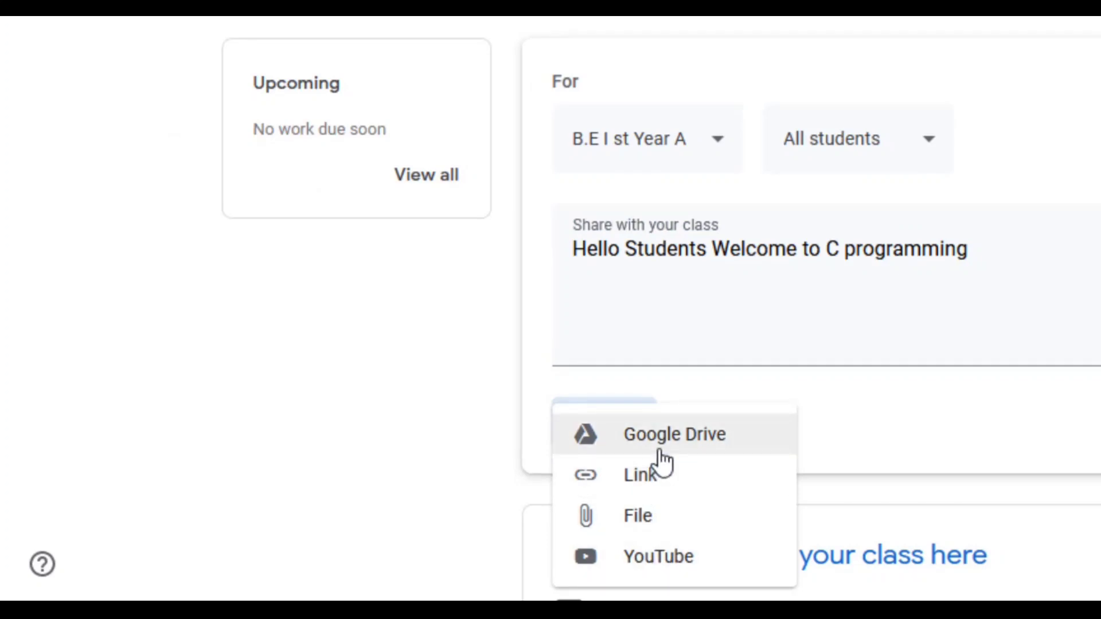
{"action": "left_click", "coordinate": [860, 488]}
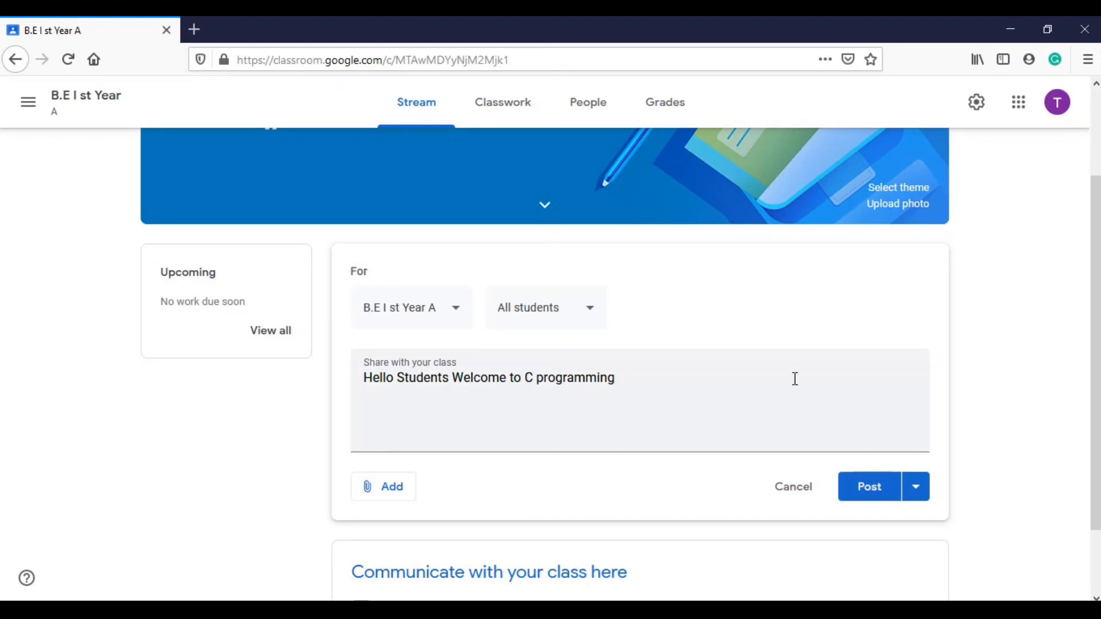
{"action": "left_click", "coordinate": [877, 486]}
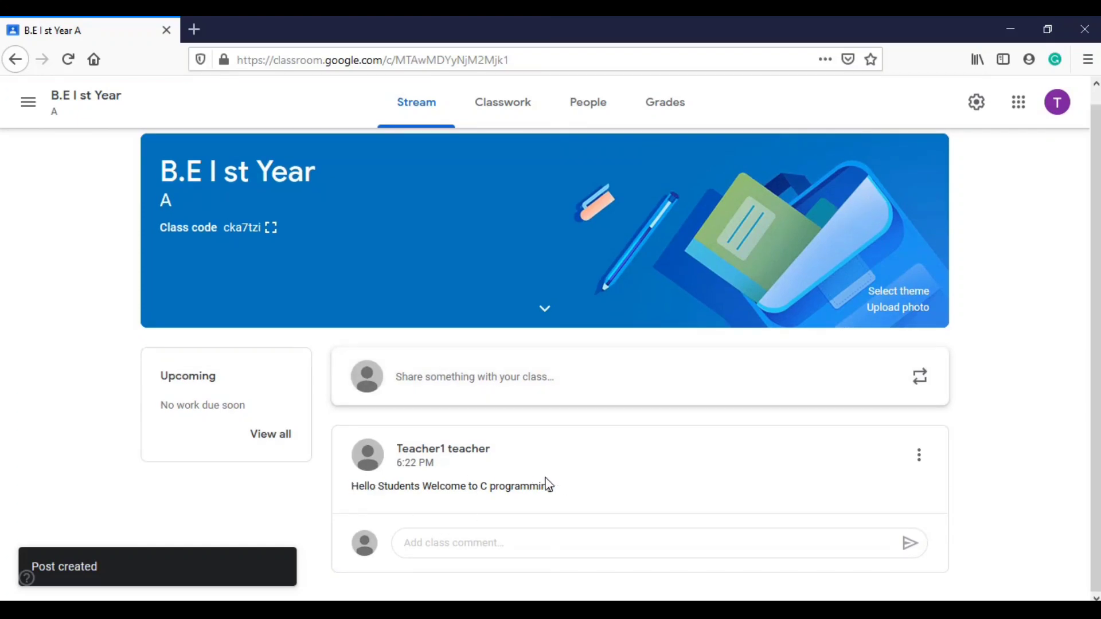
{"action": "triple_click", "coordinate": [565, 491]}
{"action": "left_click", "coordinate": [570, 494]}
{"action": "scroll", "coordinate": [1095, 482], "scroll_direction": "up", "scroll_amount": 1}
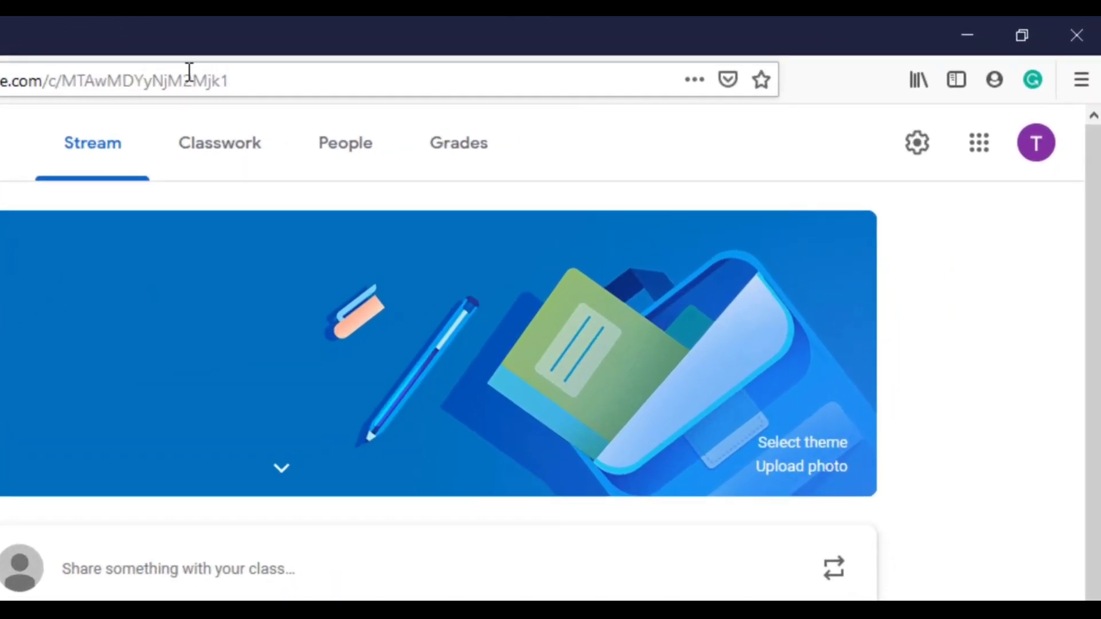
- Go to the class's people list and highlight the student invitation note and its class code
{"action": "left_click", "coordinate": [343, 180]}
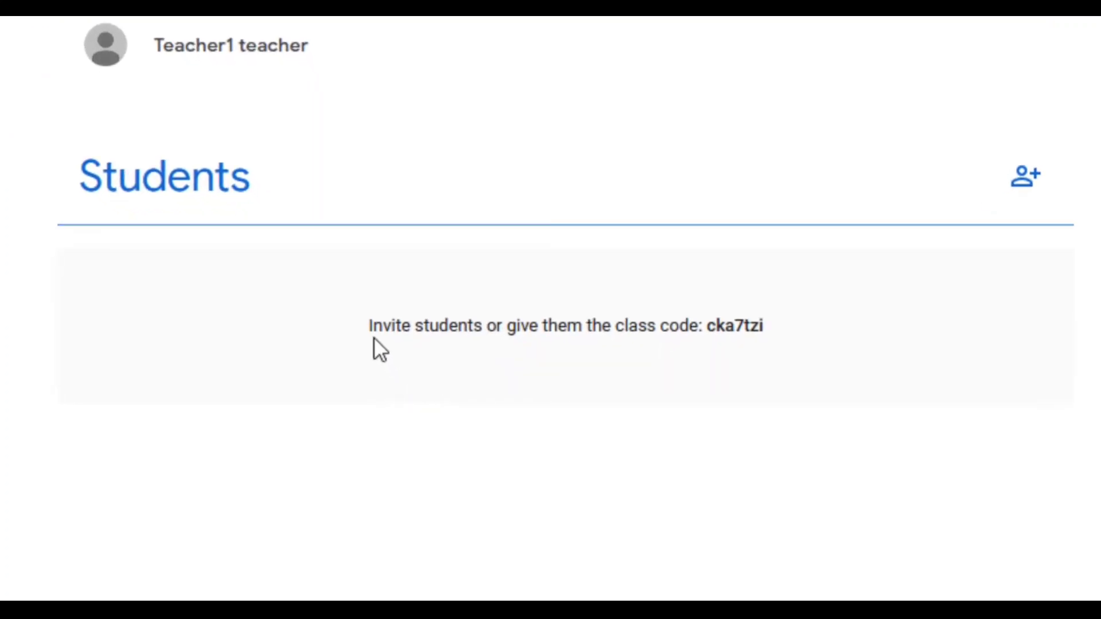
{"action": "left_click_drag", "start_coordinate": [368, 326], "coordinate": [777, 323]}
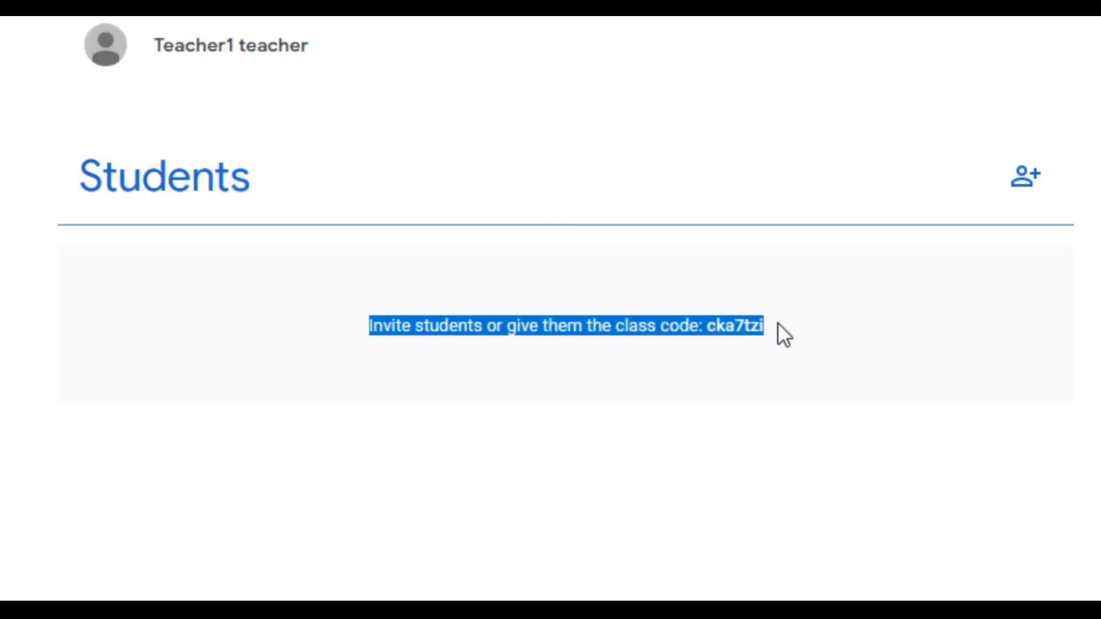
{"action": "left_click", "coordinate": [777, 322]}
{"action": "double_click", "coordinate": [742, 325]}
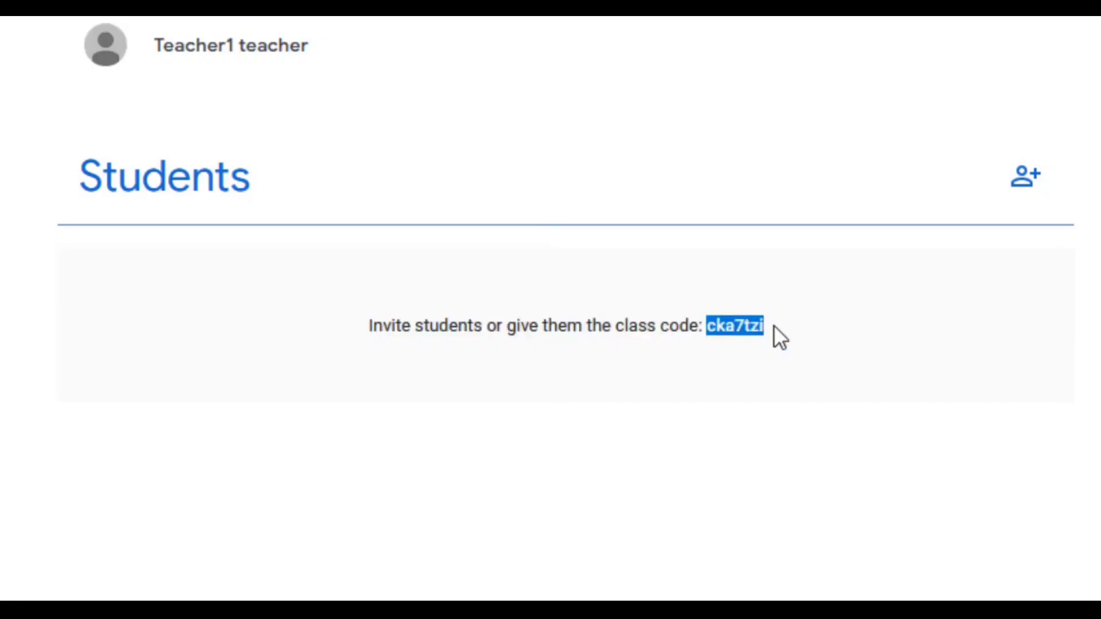
{"action": "left_click", "coordinate": [773, 325]}
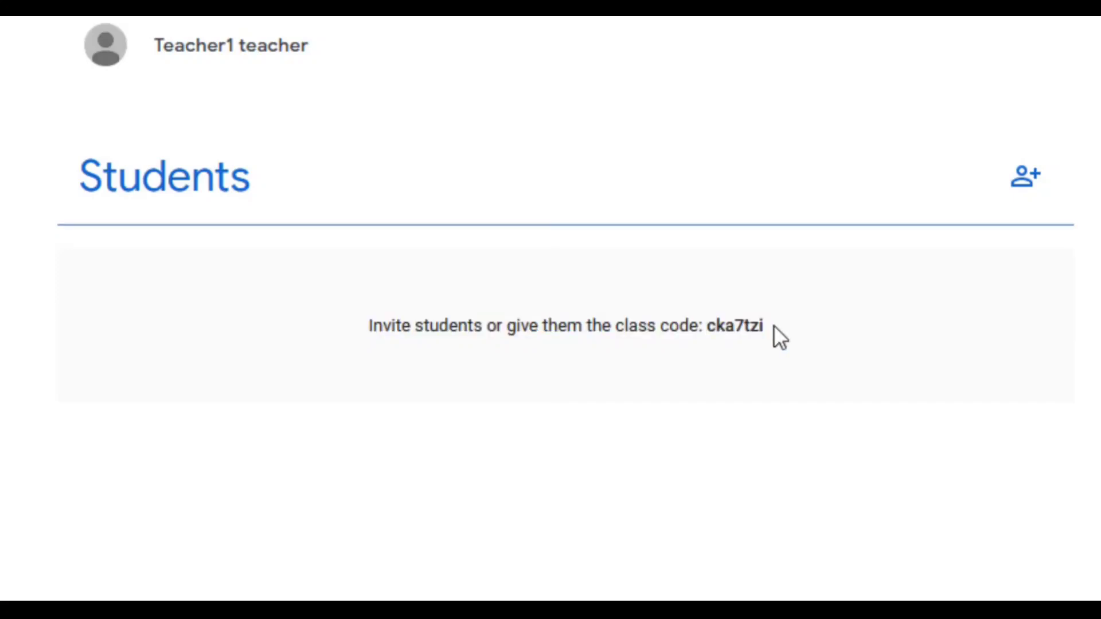
- Invite a student to the class using the student's e-mail address
{"action": "left_click", "coordinate": [1045, 201]}
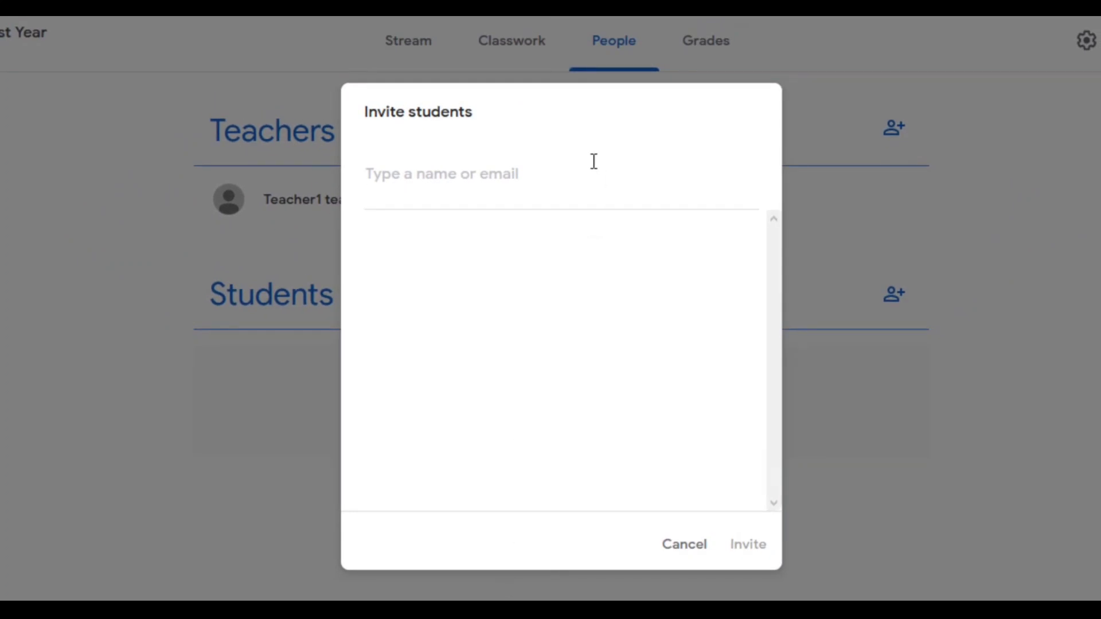
{"action": "key", "text": "ctrl+v"}
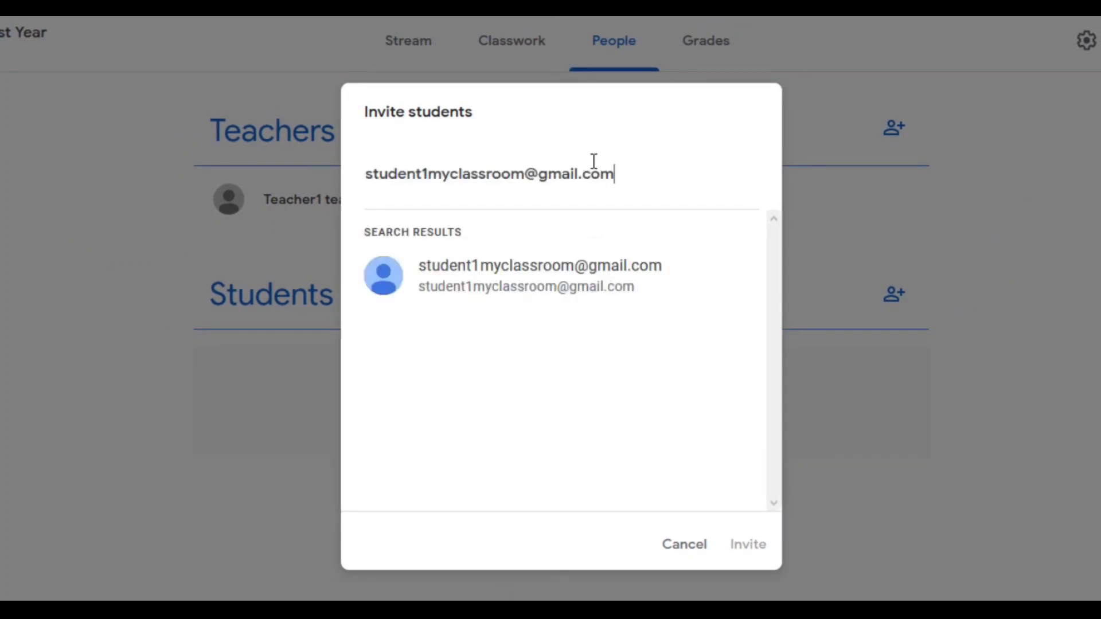
{"action": "left_click", "coordinate": [550, 281]}
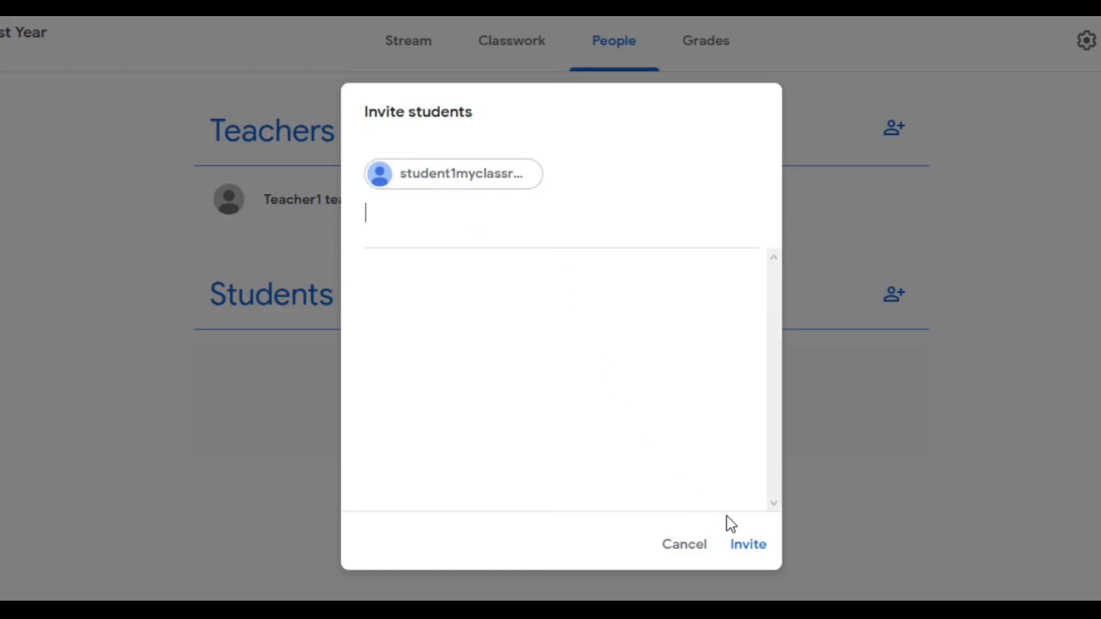
{"action": "left_click", "coordinate": [739, 547]}
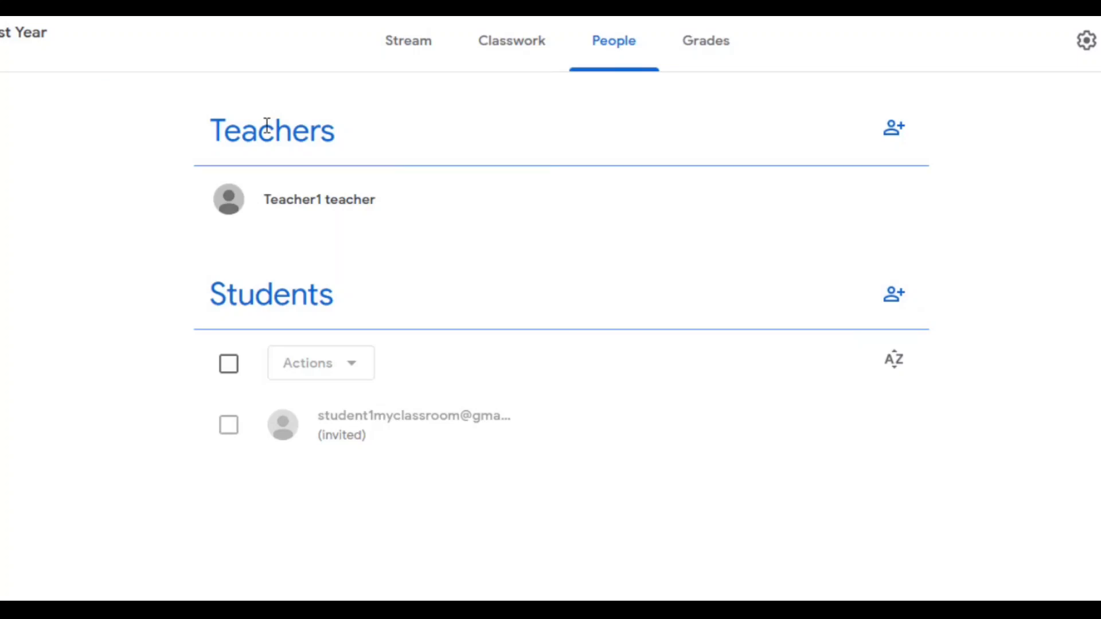
- View the teacher invitation form, close it without inviting anyone, and highlight the listed teacher's name
{"action": "left_click", "coordinate": [904, 130]}
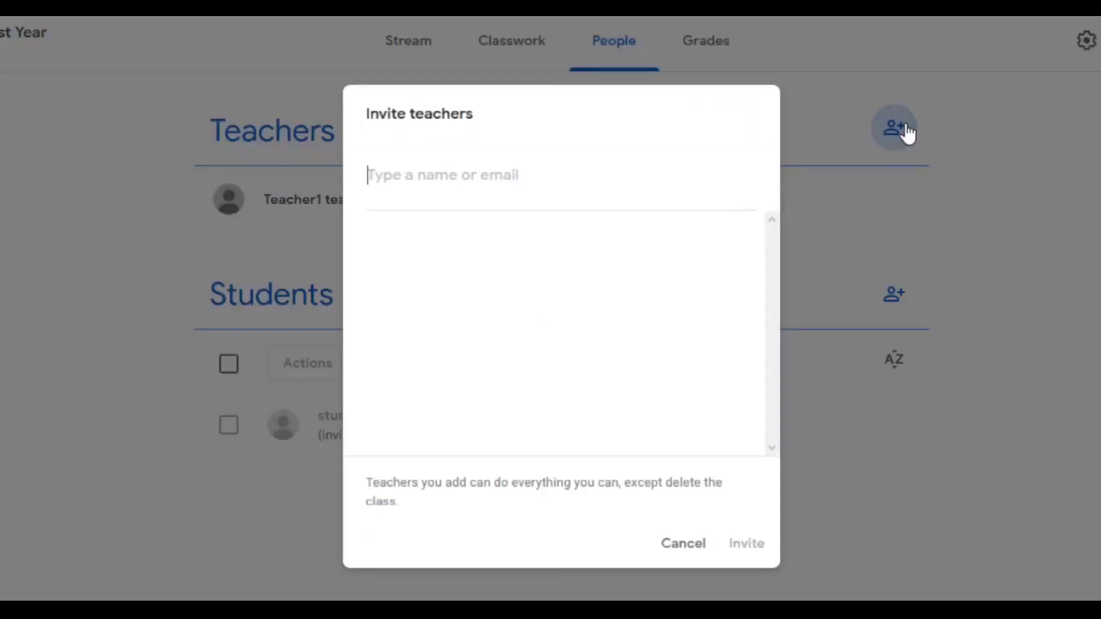
{"action": "left_click", "coordinate": [677, 545]}
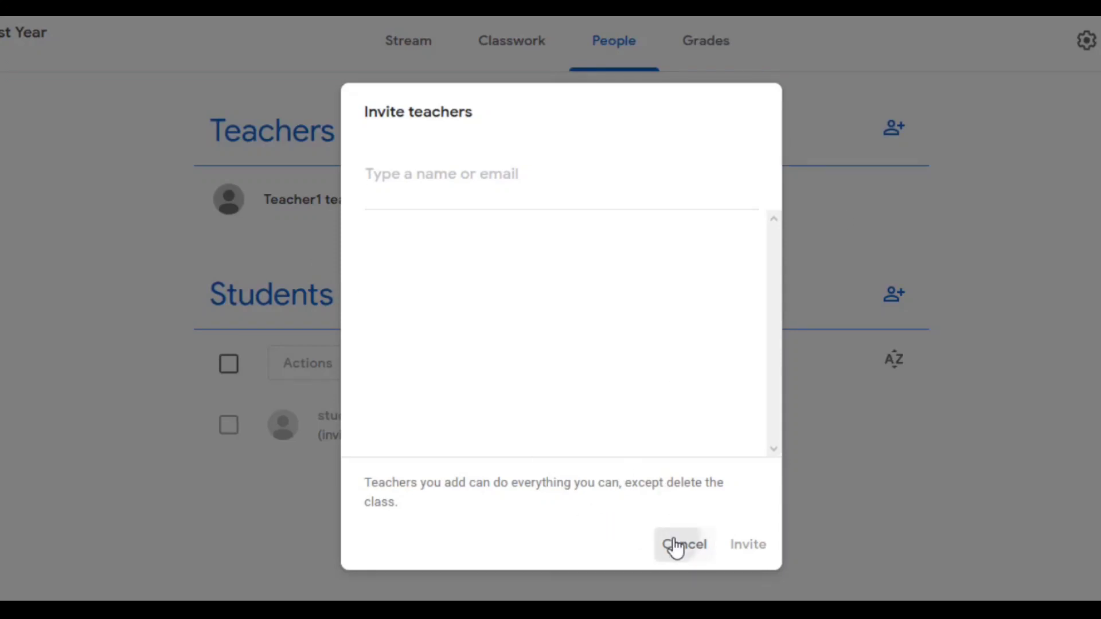
{"action": "left_click_drag", "start_coordinate": [260, 200], "coordinate": [402, 214]}
{"action": "left_click", "coordinate": [401, 214]}
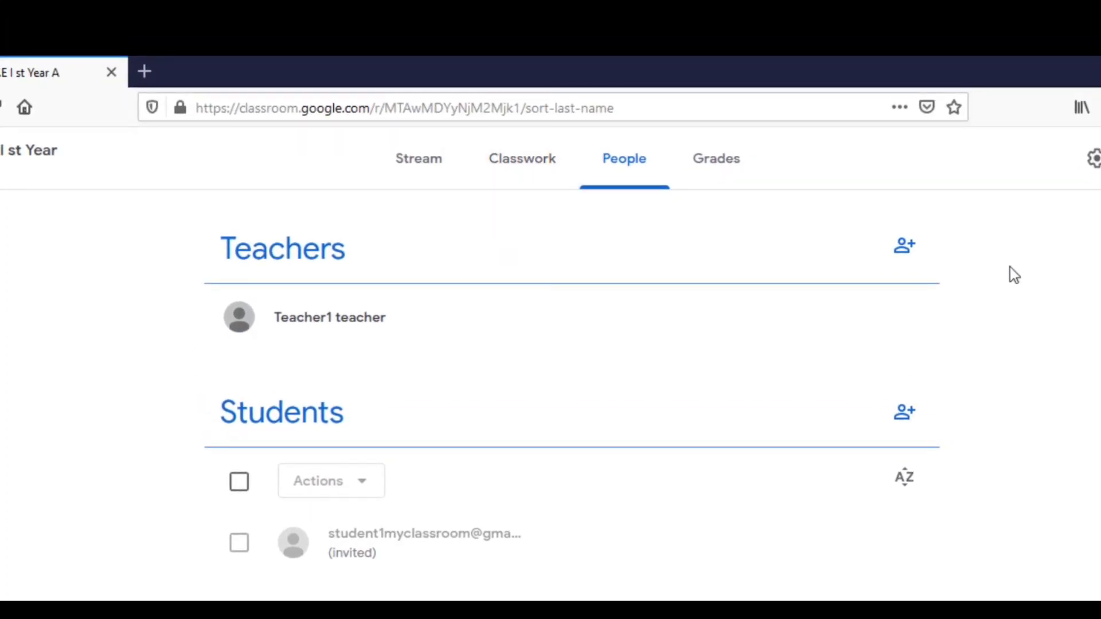
- Start a new assignment in the class's classwork
{"action": "left_click", "coordinate": [528, 176]}
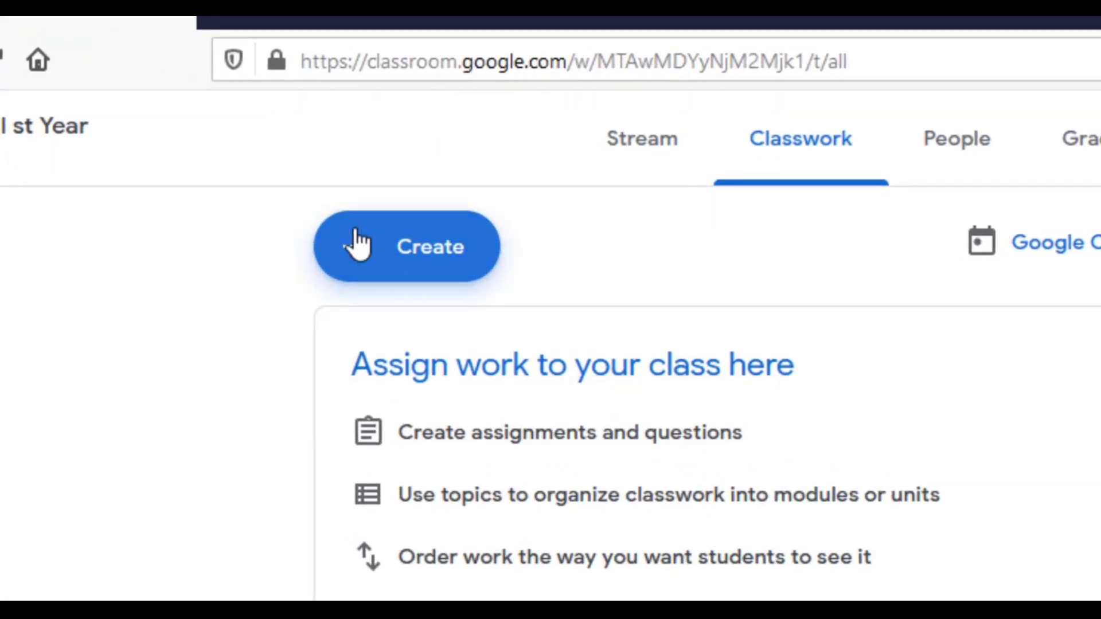
{"action": "left_click", "coordinate": [425, 276]}
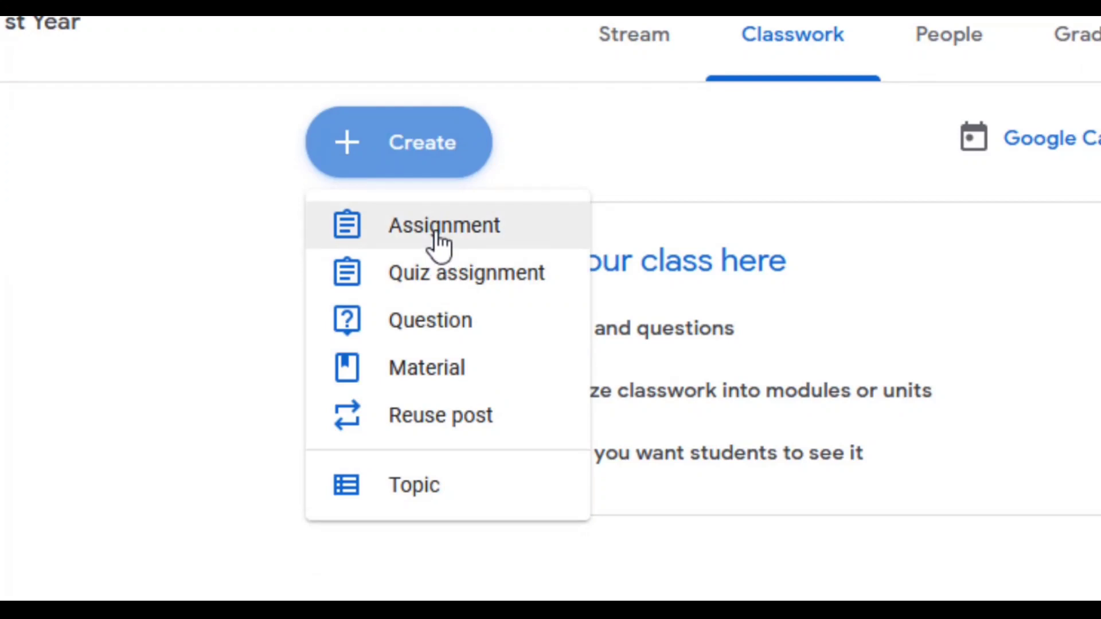
{"action": "left_click", "coordinate": [501, 232]}
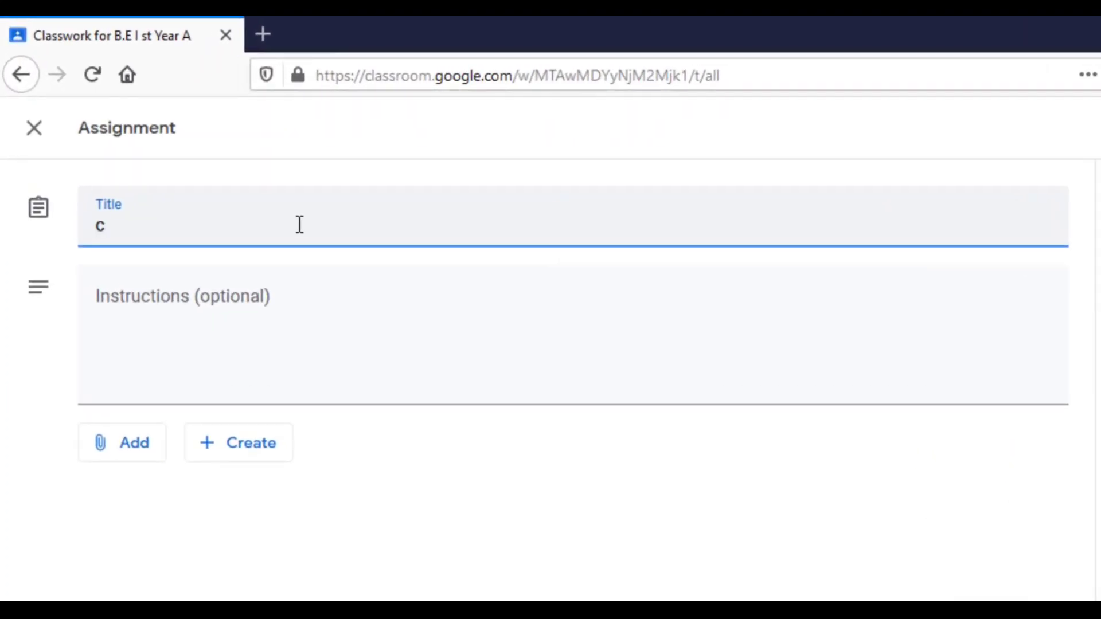
{"action": "type", "text": "c PROGRA"}
{"action": "key", "text": "BackSpace"}
{"action": "key", "text": "BackSpace"}
{"action": "key", "text": "BackSpace"}
{"action": "key", "text": "BackSpace"}
{"action": "key", "text": "BackSpace"}
{"action": "key", "text": "BackSpace"}
{"action": "key", "text": "BackSpace"}
{"action": "key", "text": "BackSpace"}
- Title the assignment "c programming fundamentals" and leave its instructions empty
{"action": "type", "text": "c program"}
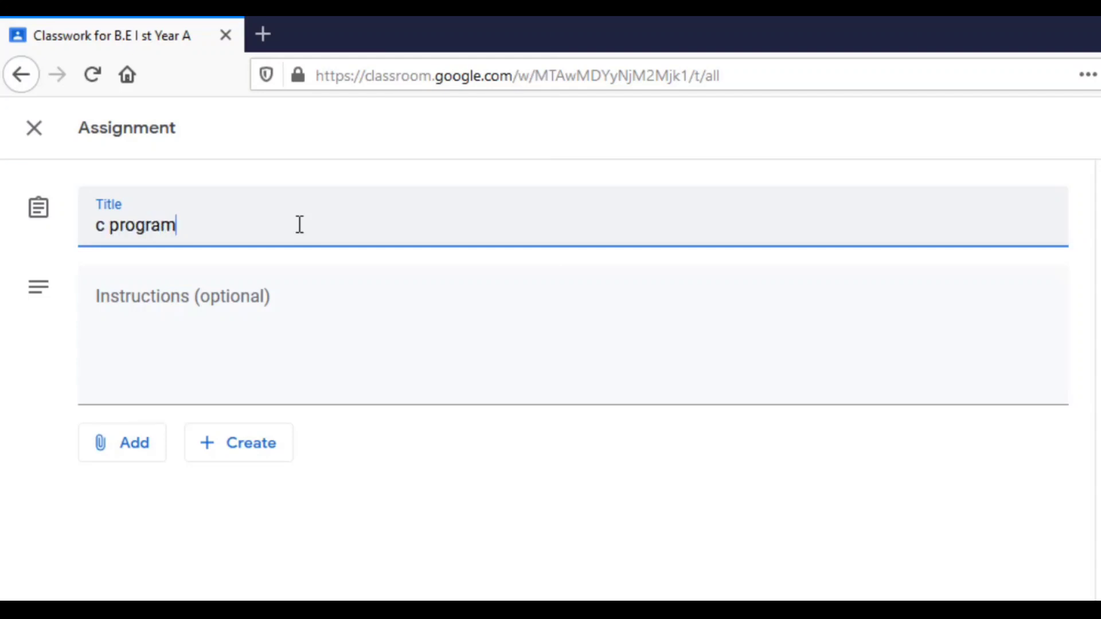
{"action": "type", "text": "ming fundamen"}
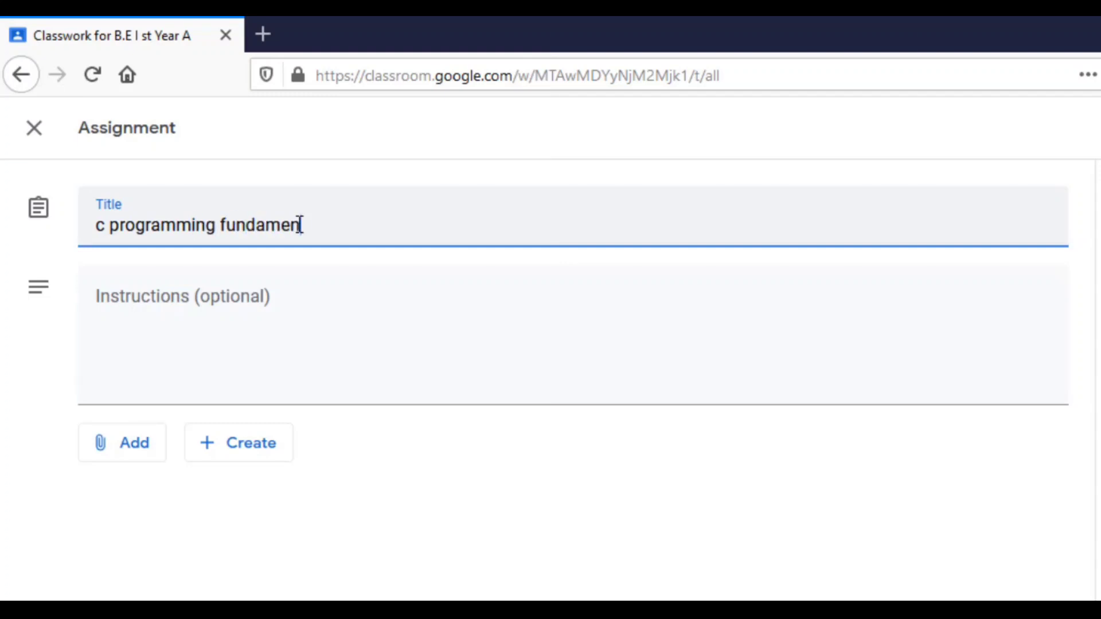
{"action": "type", "text": "tals"}
{"action": "left_click", "coordinate": [248, 291]}
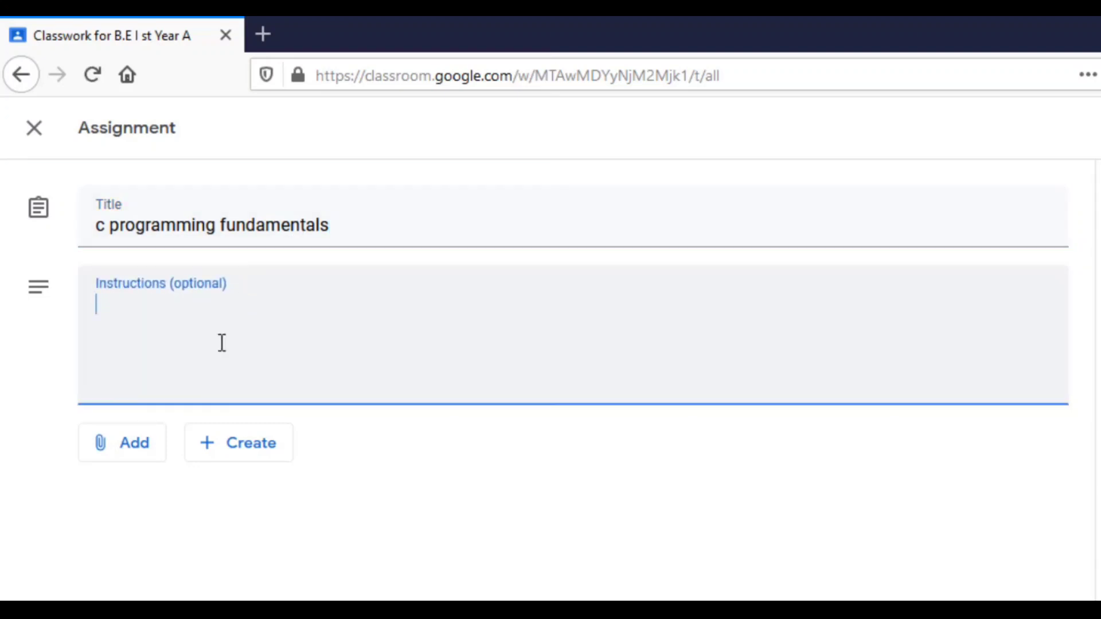
- Attach the file java.pdf from the device to the assignment
{"action": "left_click", "coordinate": [150, 446]}
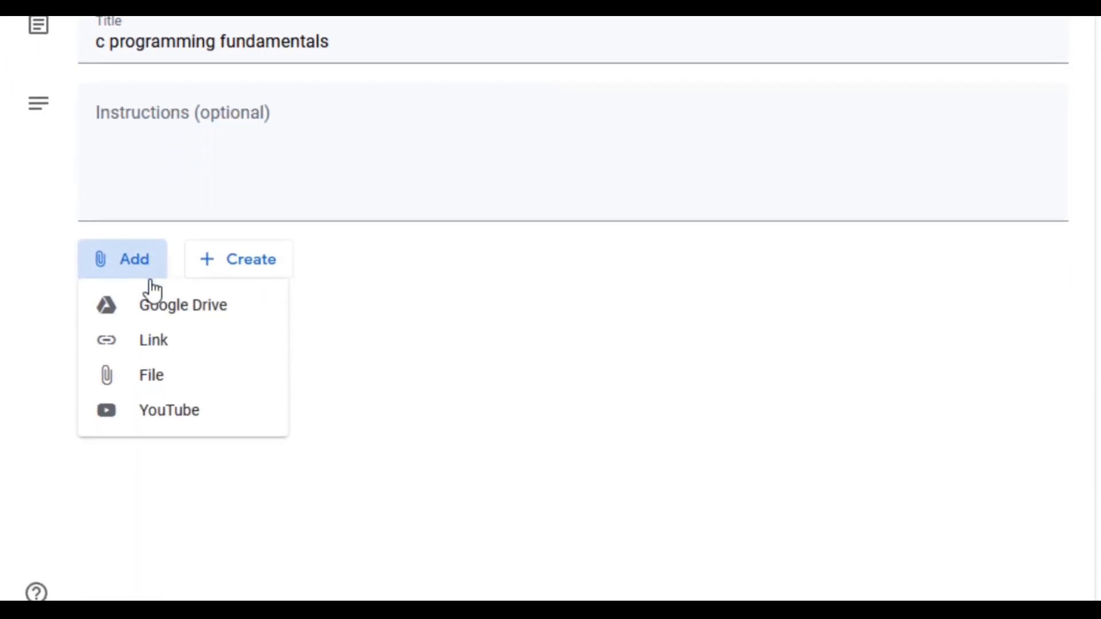
{"action": "left_click", "coordinate": [151, 383]}
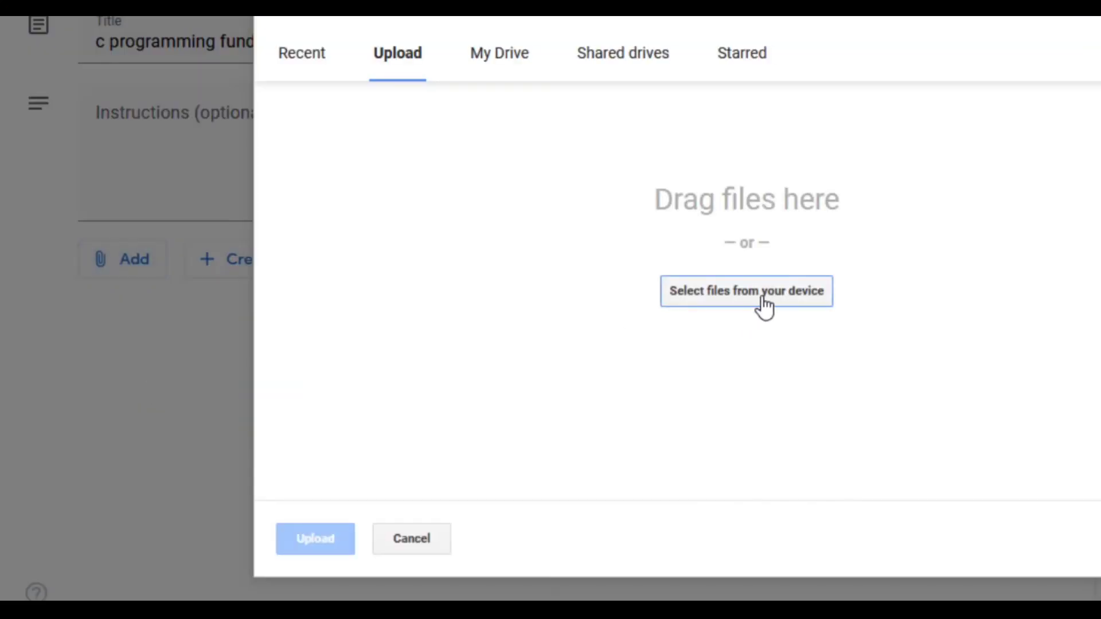
{"action": "left_click", "coordinate": [751, 314]}
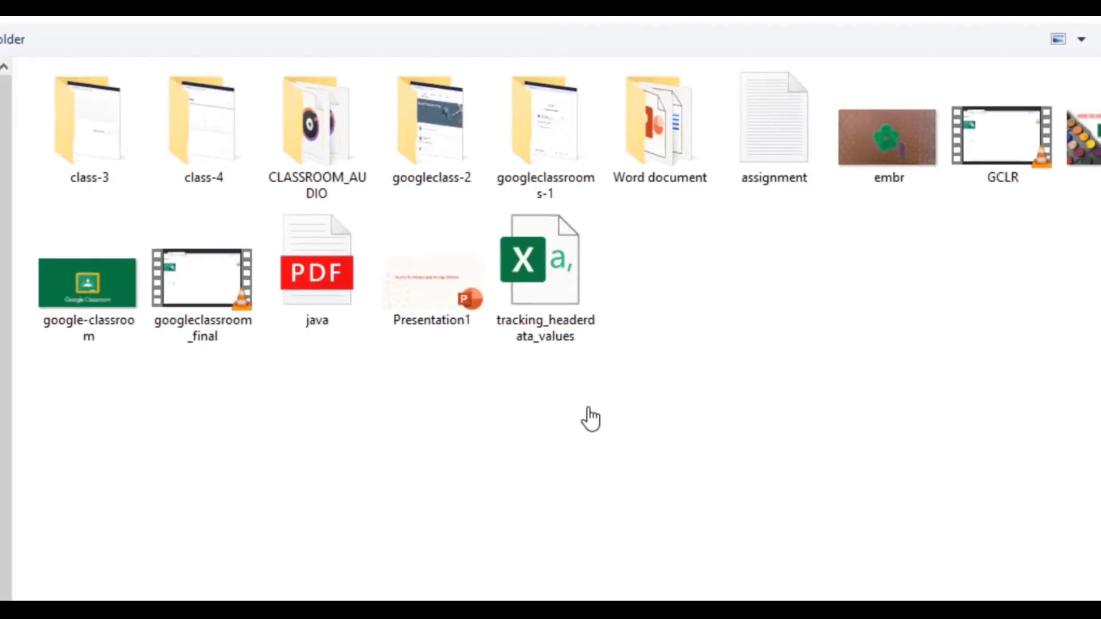
{"action": "left_click", "coordinate": [294, 236]}
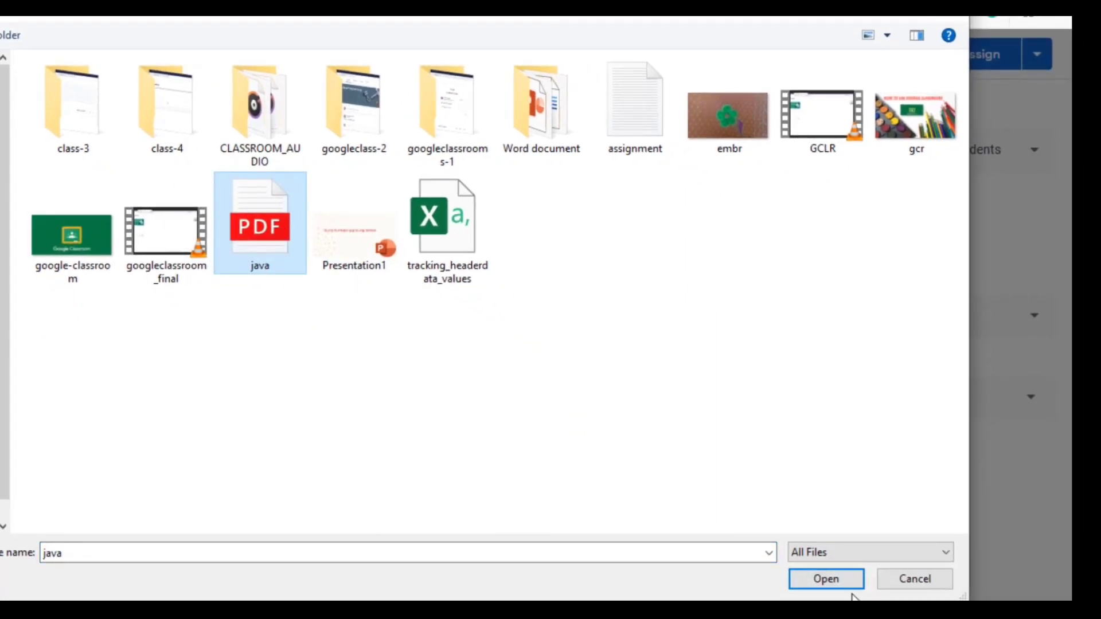
{"action": "left_click", "coordinate": [853, 589]}
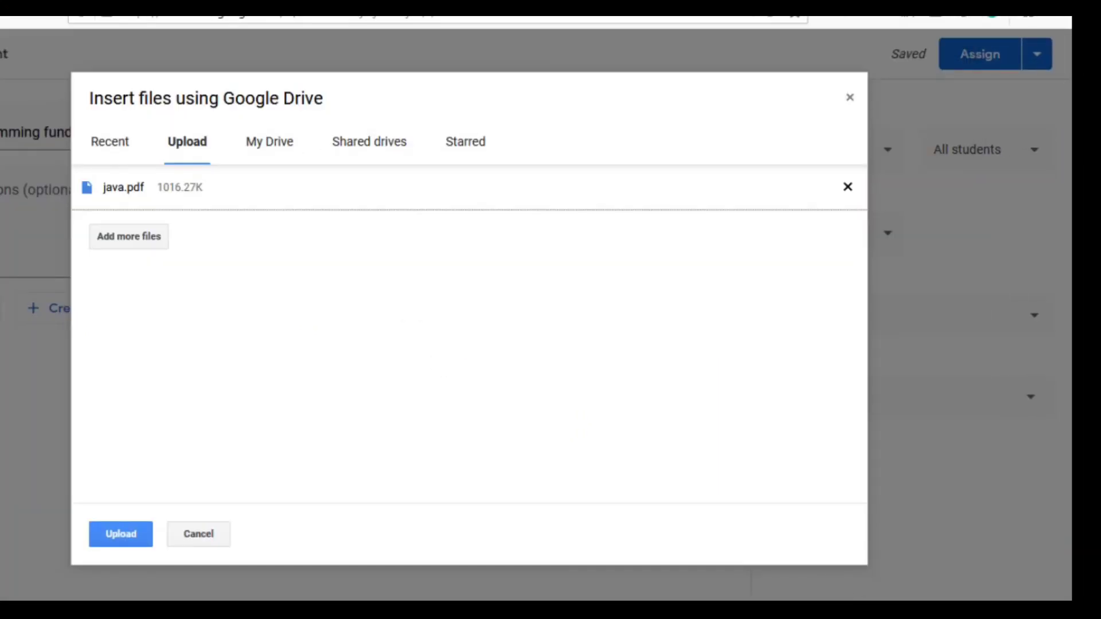
{"action": "left_click", "coordinate": [117, 525]}
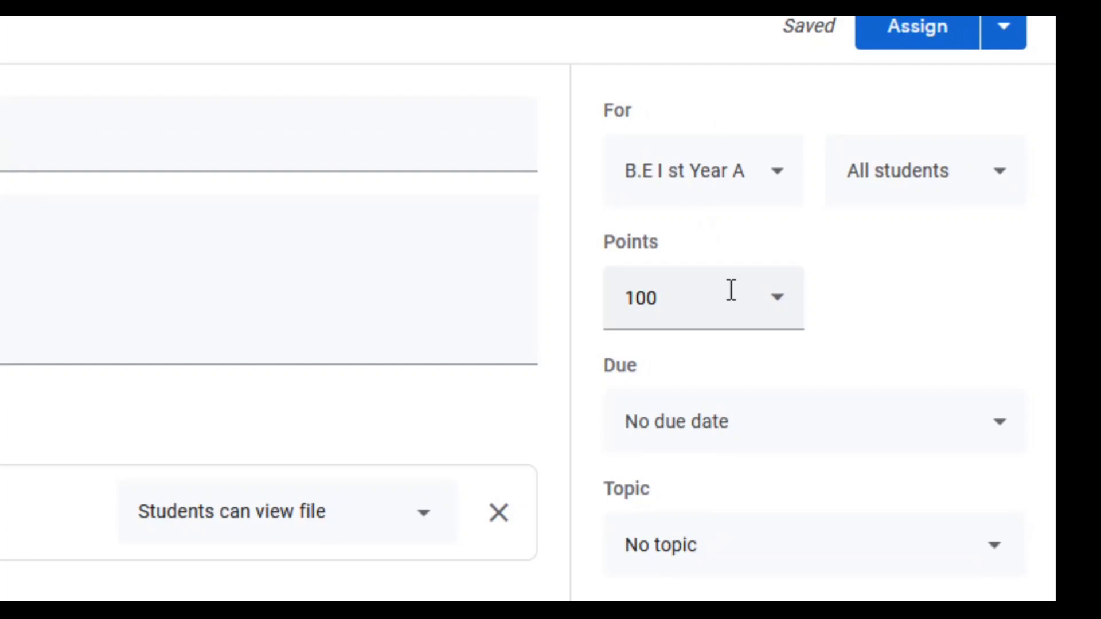
- Set the assignment's points to 50
{"action": "left_click", "coordinate": [731, 291]}
{"action": "key", "text": "BackSpace"}
{"action": "key", "text": "BackSpace"}
{"action": "key", "text": "BackSpace"}
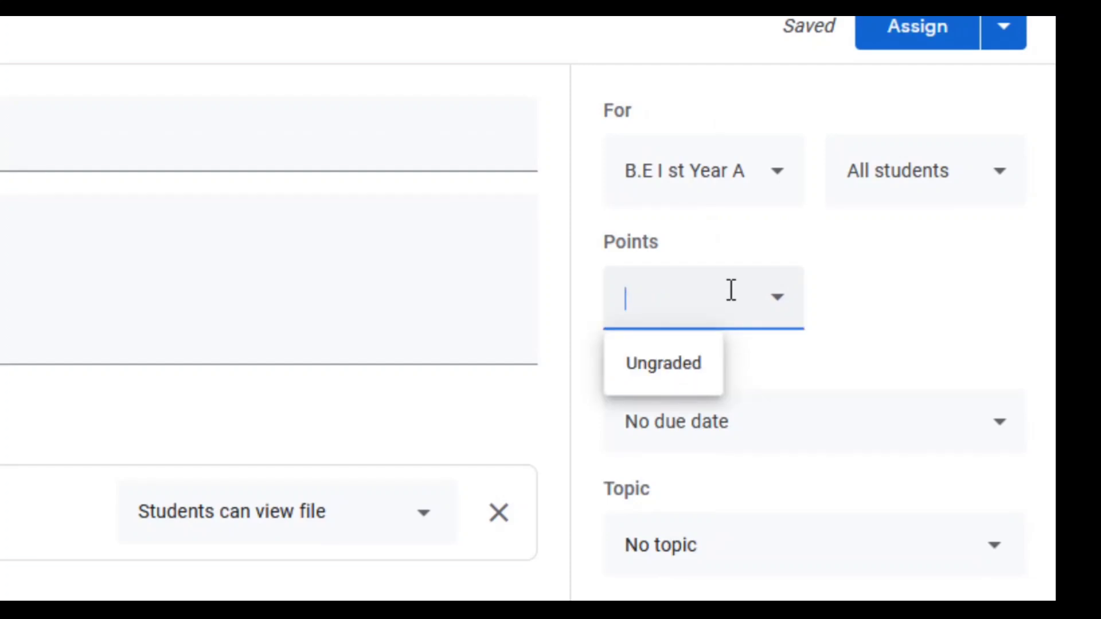
{"action": "type", "text": "50"}
{"action": "left_click", "coordinate": [833, 300]}
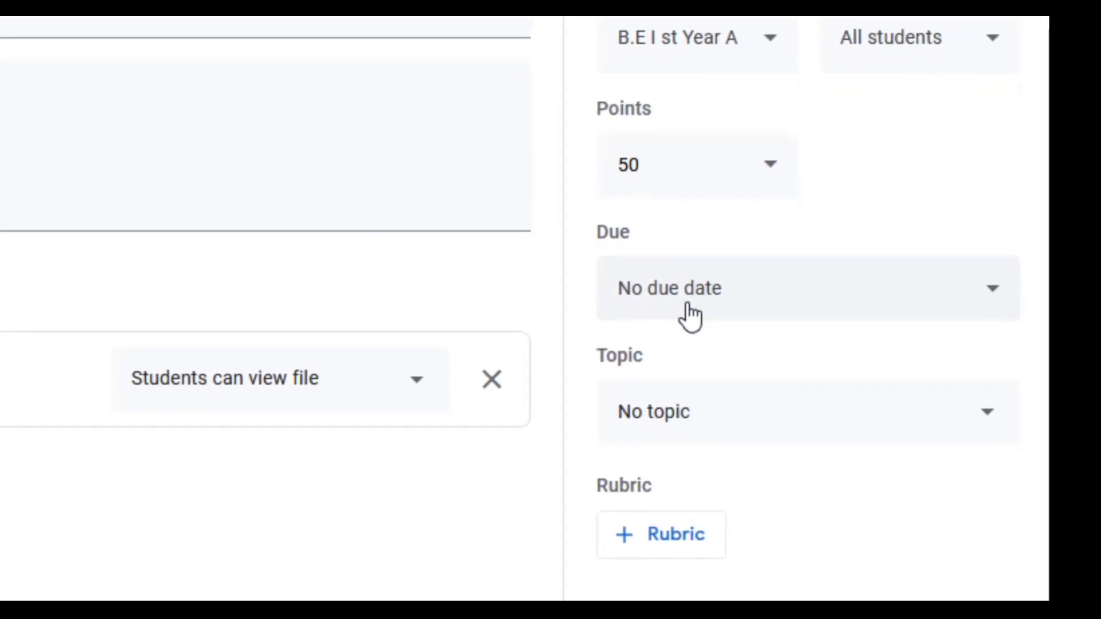
- Set the assignment's due date to May 14, 2020, without a time
{"action": "left_click", "coordinate": [695, 437]}
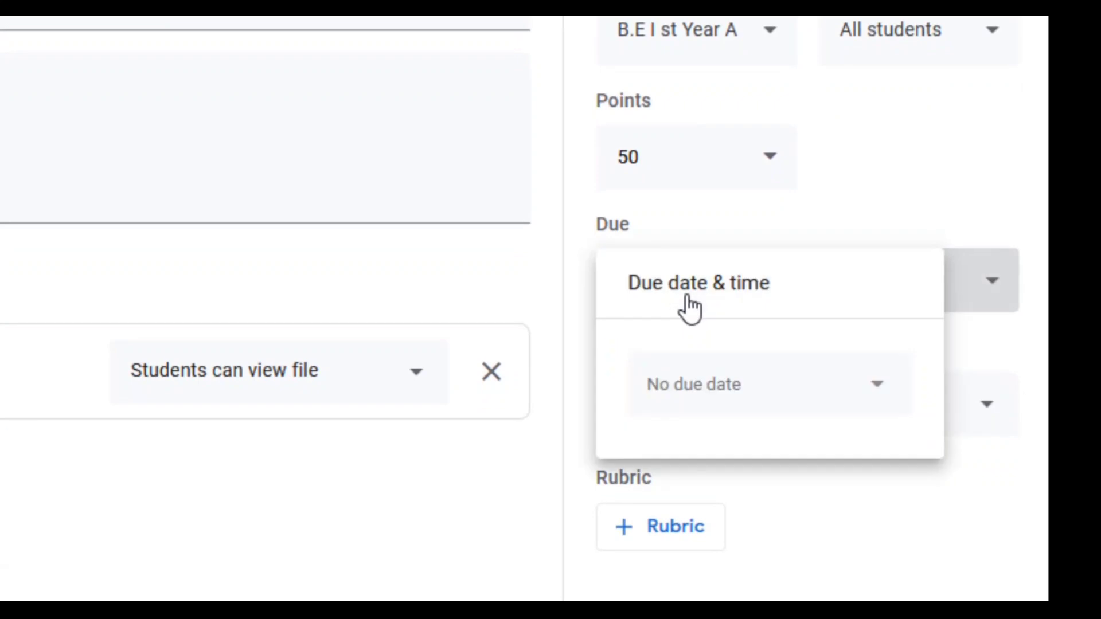
{"action": "left_click", "coordinate": [769, 385]}
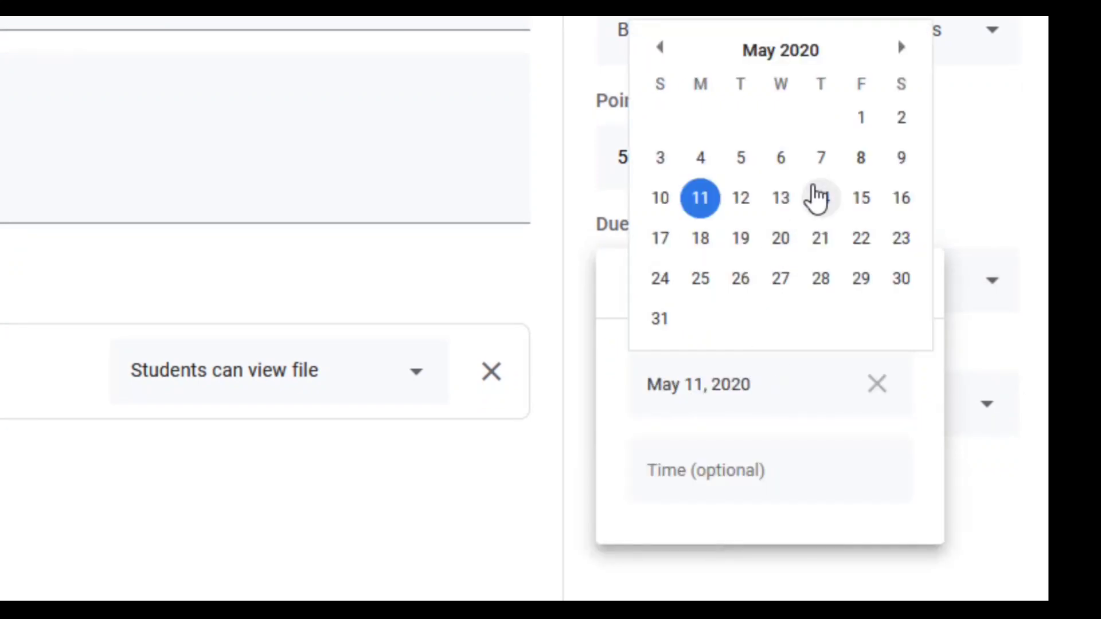
{"action": "left_click", "coordinate": [818, 198]}
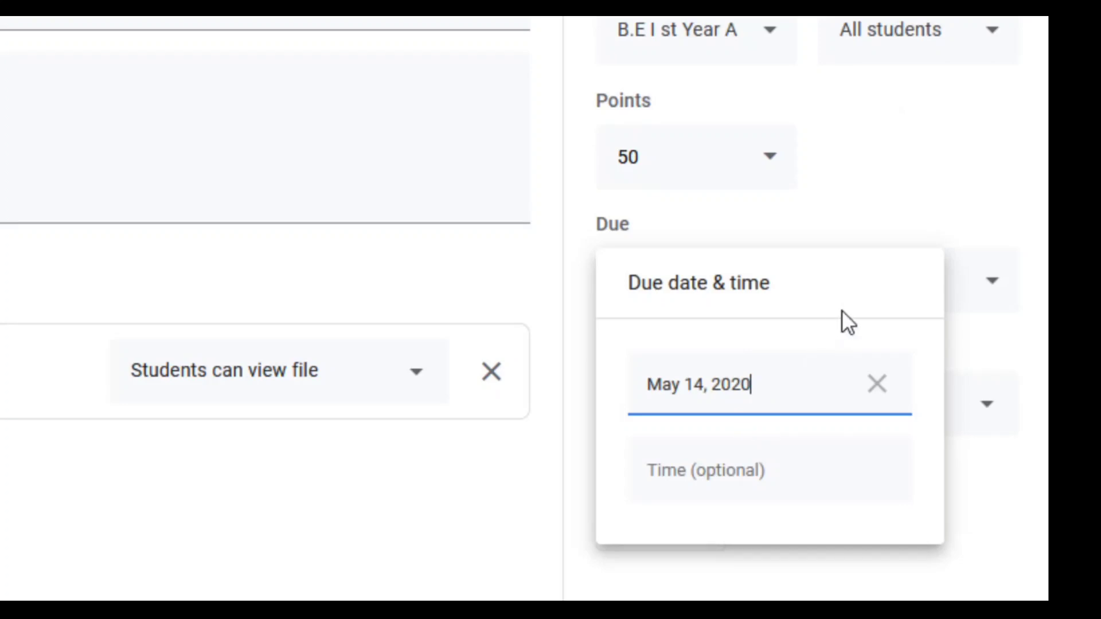
{"action": "left_click", "coordinate": [959, 238]}
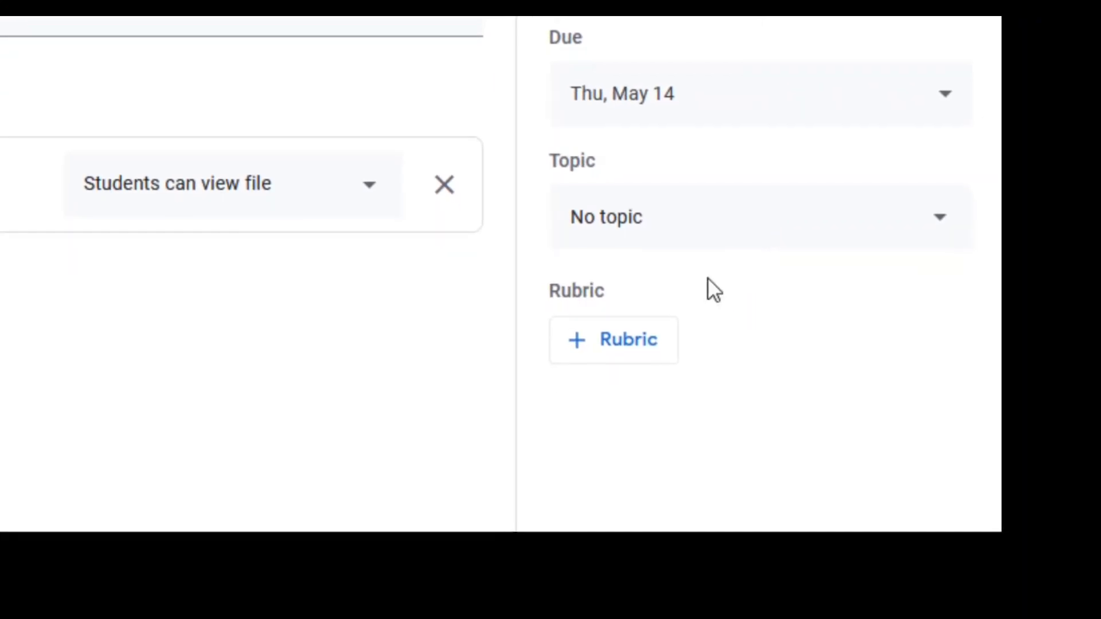
- Create a new rubric for the assignment and title its first criterion "Correct Code"
{"action": "left_click", "coordinate": [652, 338]}
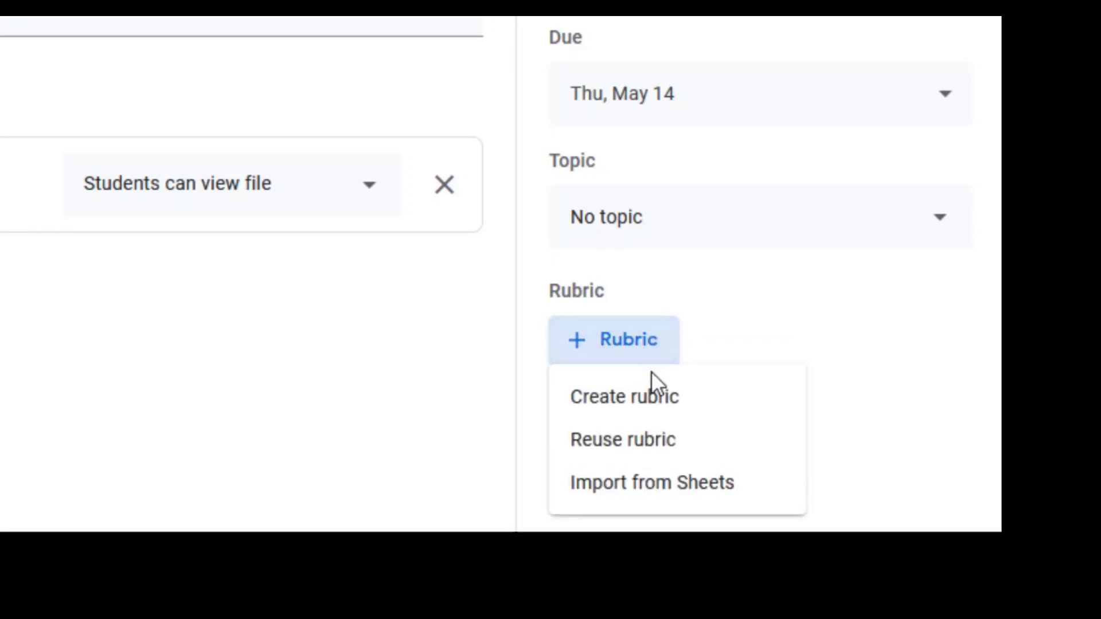
{"action": "left_click", "coordinate": [650, 417]}
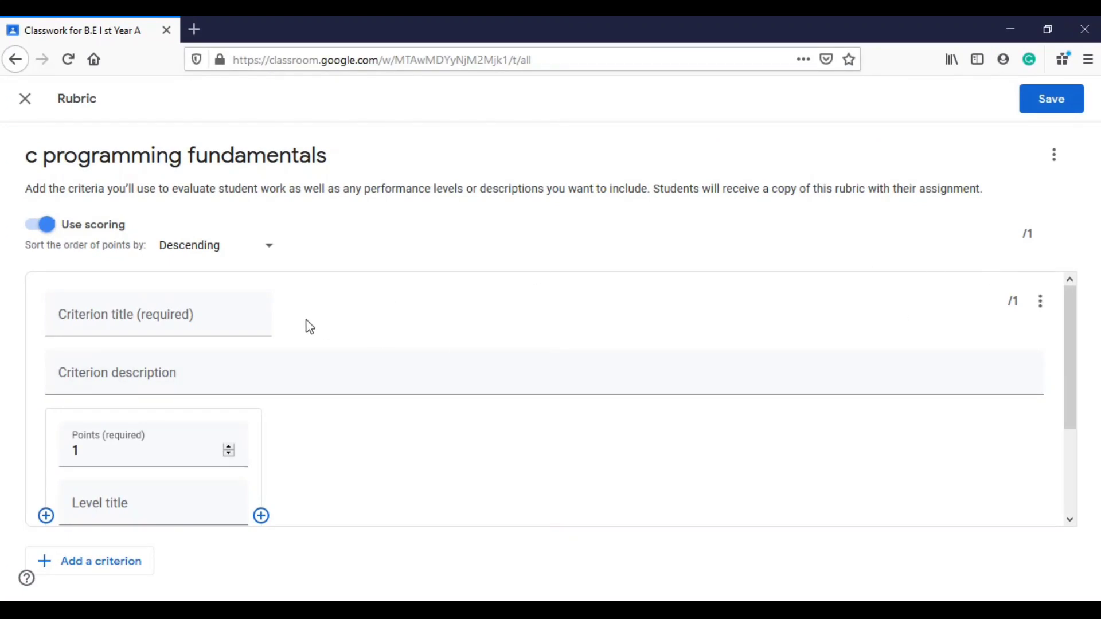
{"action": "left_click", "coordinate": [191, 316]}
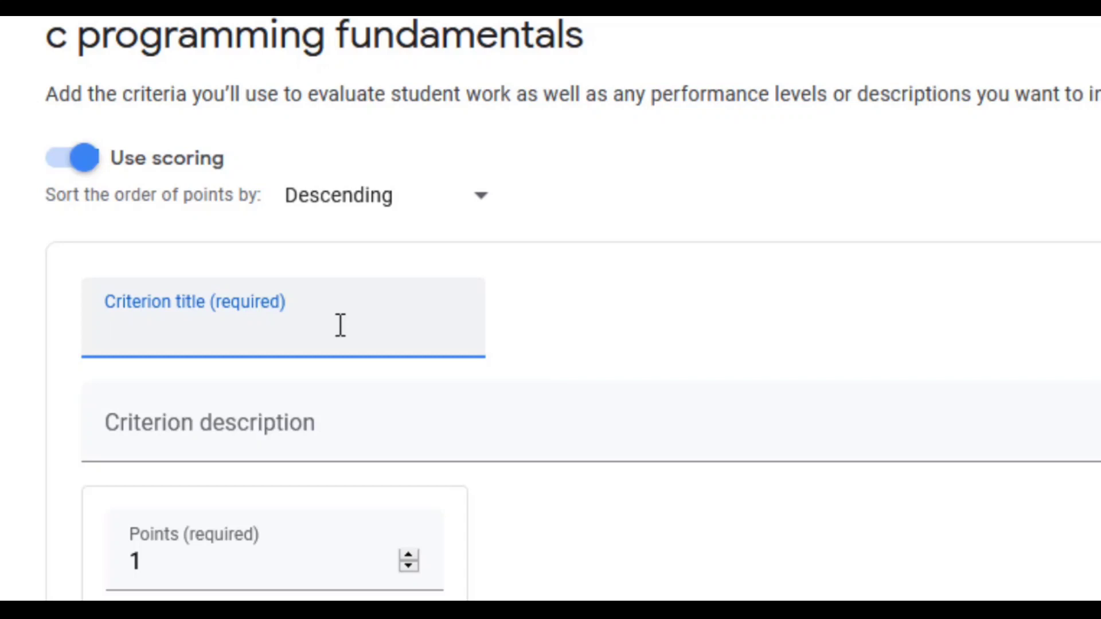
{"action": "type", "text": "C"}
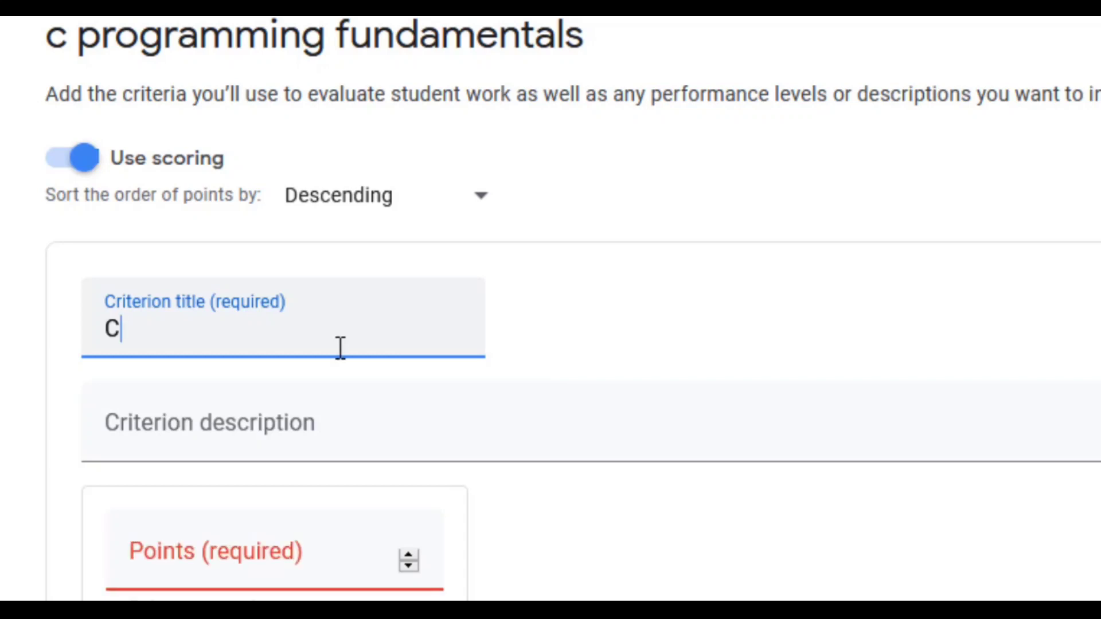
{"action": "type", "text": "orrect "}
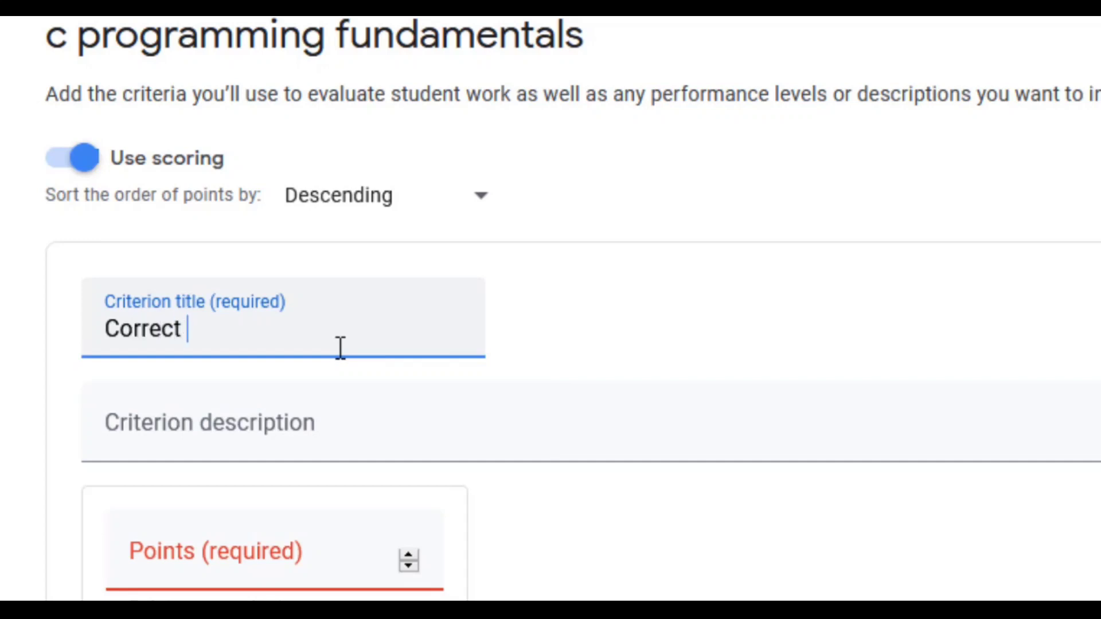
{"action": "type", "text": "Code"}
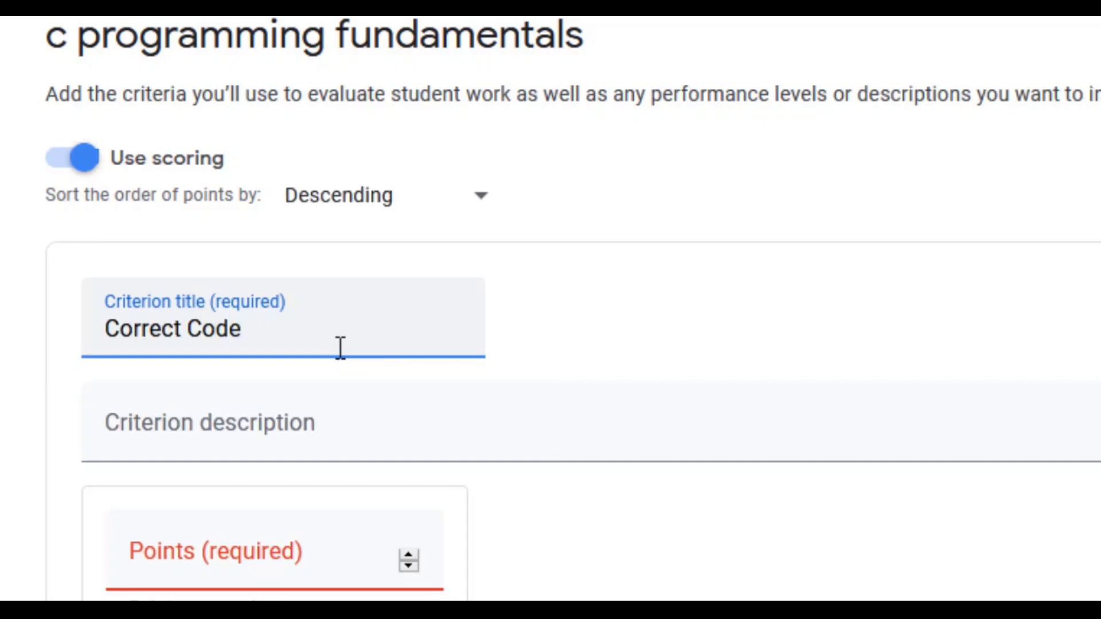
- Describe the "Correct Code" criterion as "Code without errors"
{"action": "left_click", "coordinate": [283, 423]}
{"action": "type", "text": "C"}
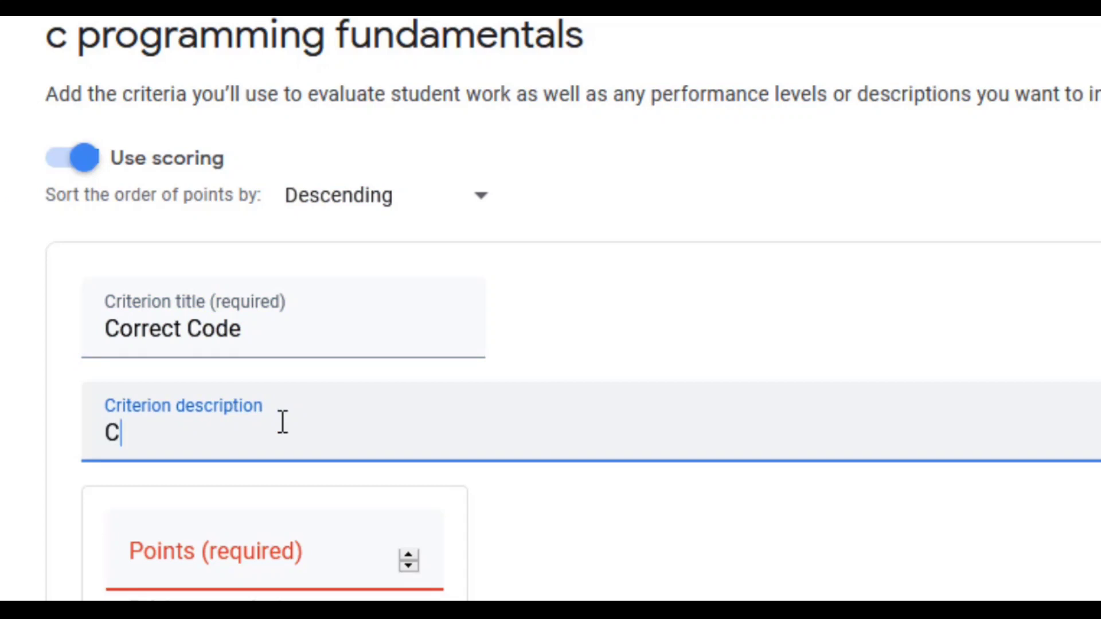
{"action": "type", "text": "ode witho"}
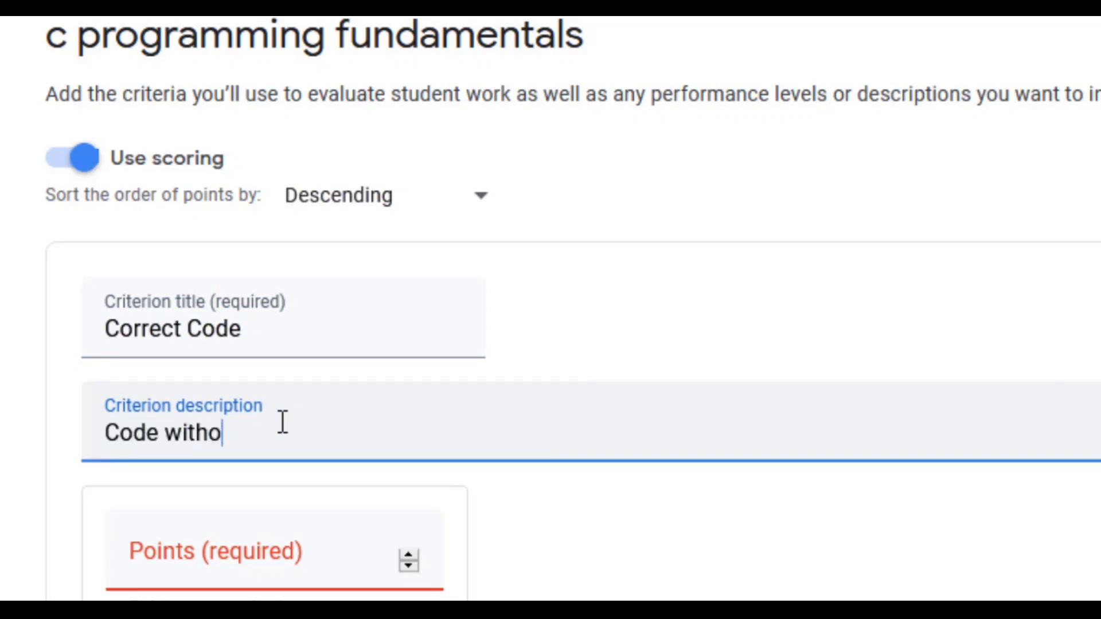
{"action": "type", "text": "ut w"}
{"action": "key", "text": "BackSpace"}
{"action": "type", "text": "error "}
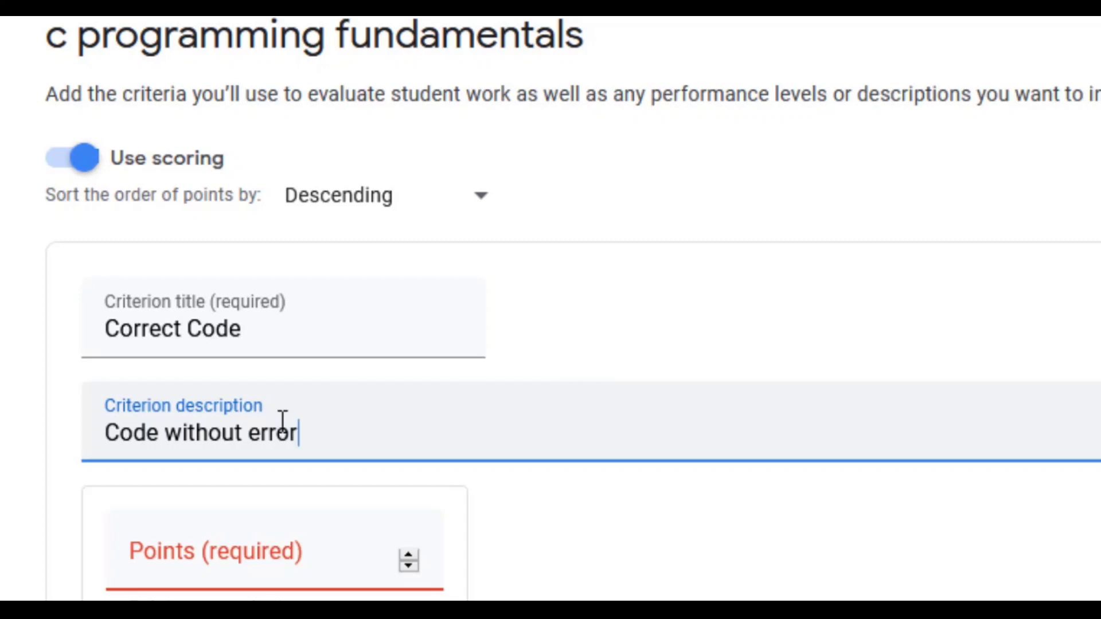
{"action": "type", "text": "s"}
- Give the "Correct Code" criterion's level 25 points and the level title "Program without error"
{"action": "left_click", "coordinate": [263, 560]}
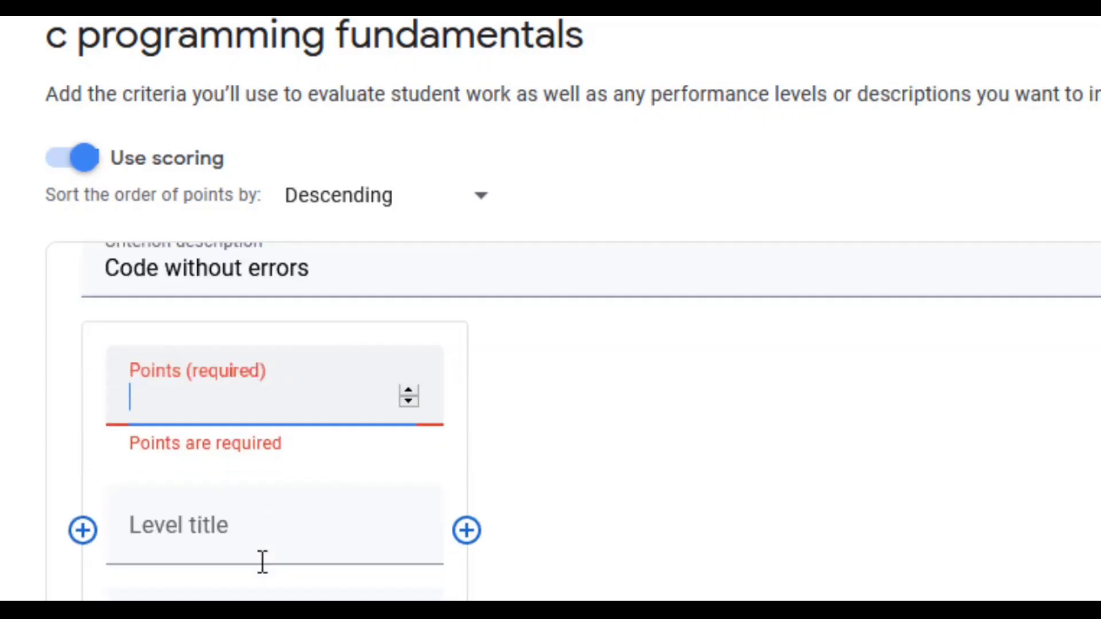
{"action": "scroll", "coordinate": [263, 561], "scroll_direction": "down", "scroll_amount": 1}
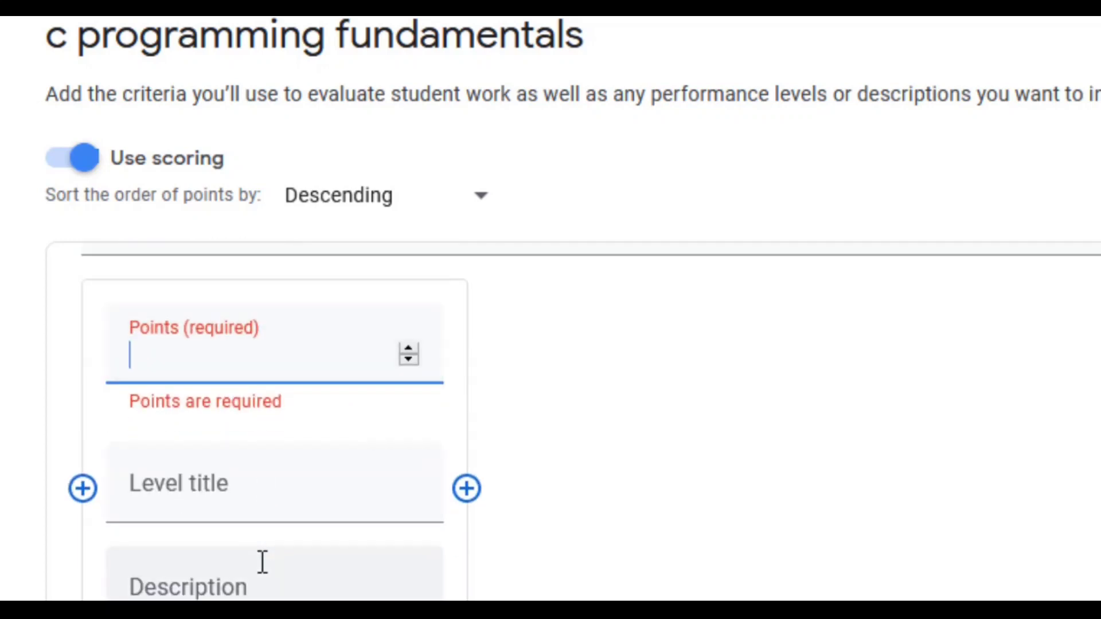
{"action": "type", "text": "25"}
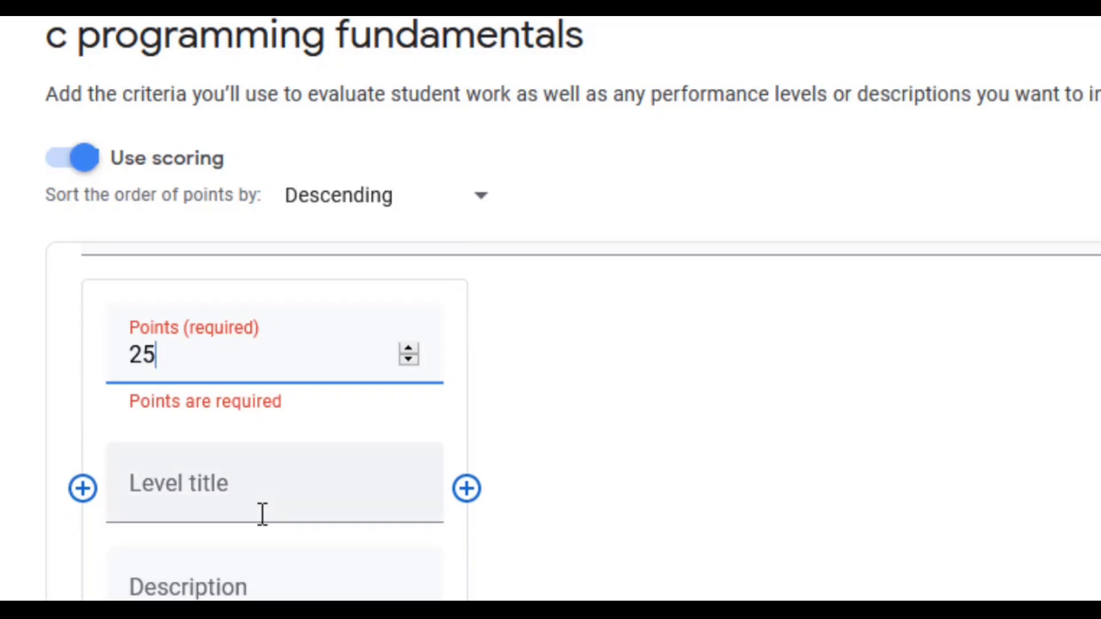
{"action": "left_click", "coordinate": [271, 501]}
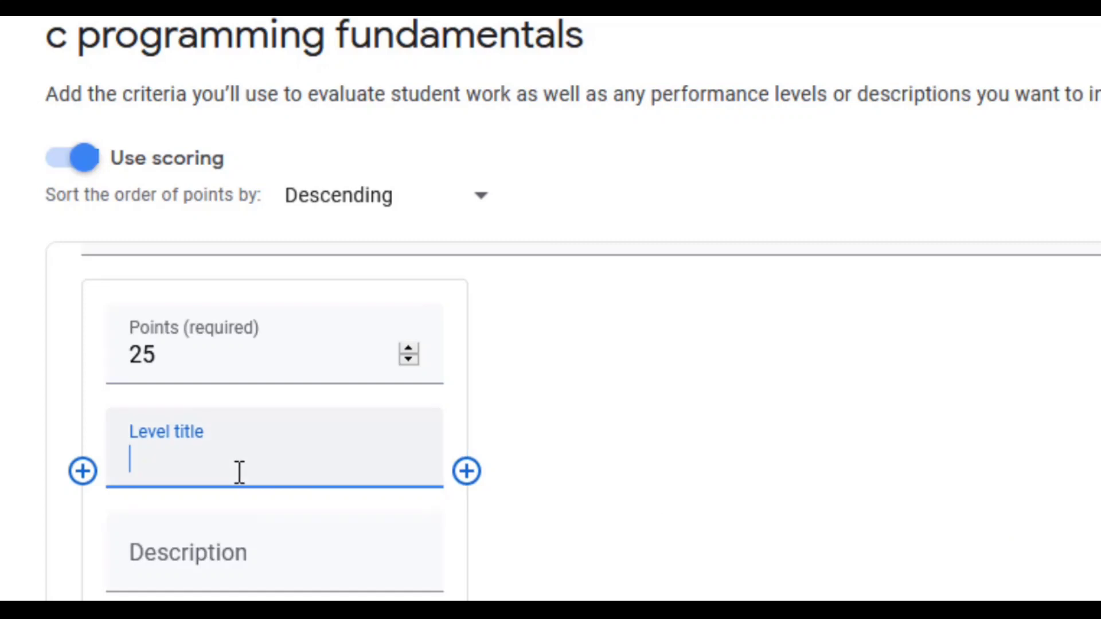
{"action": "type", "text": "Prog"}
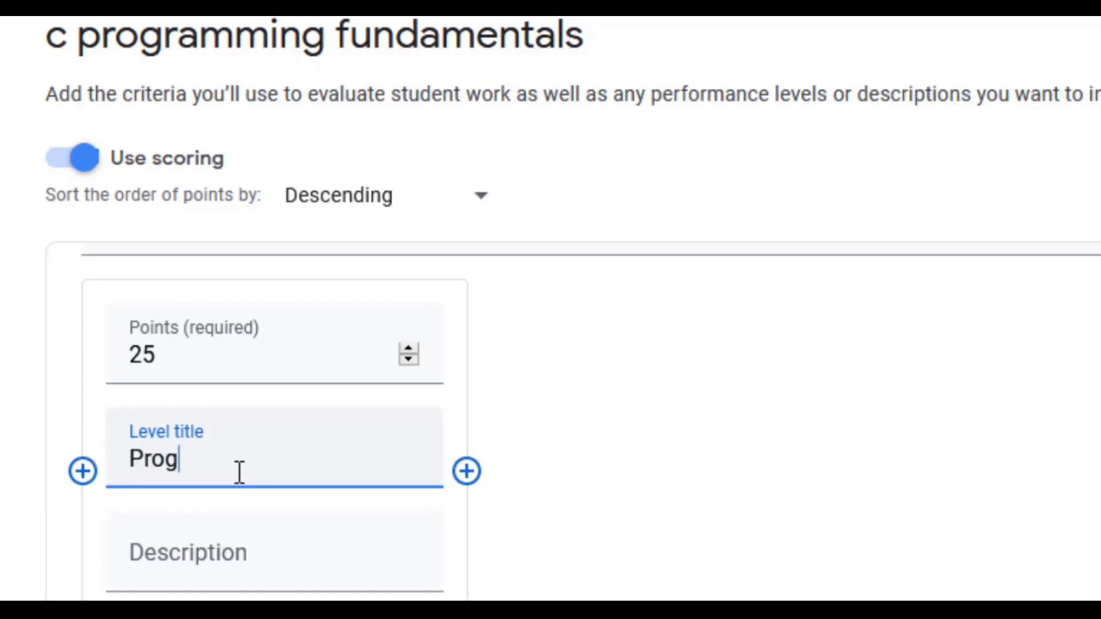
{"action": "type", "text": "ramming"}
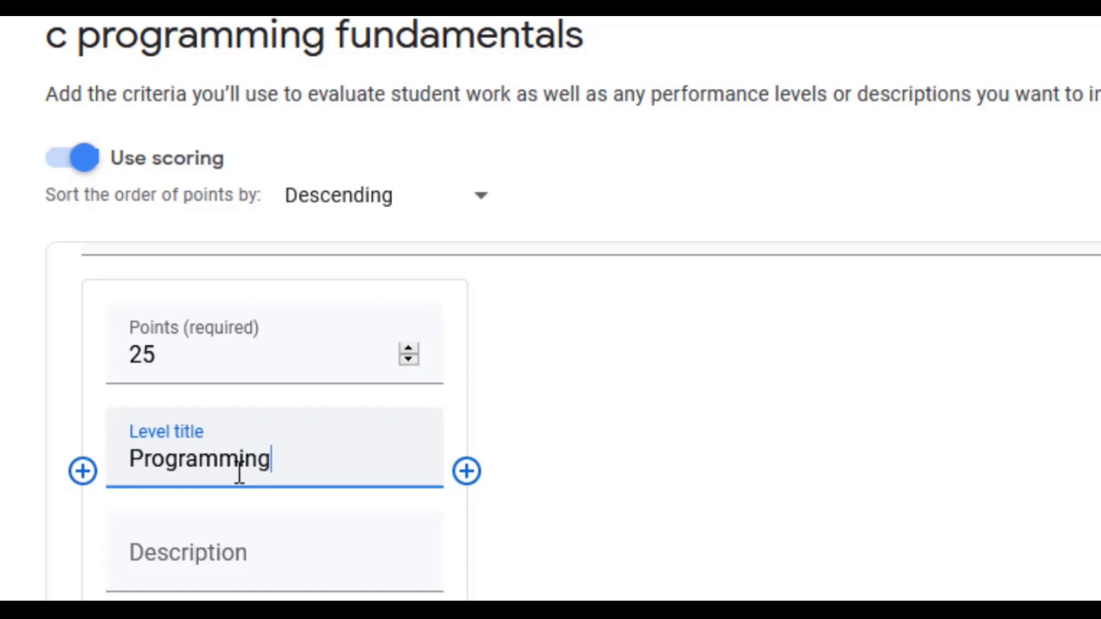
{"action": "key", "text": "BackSpace"}
{"action": "key", "text": "BackSpace"}
{"action": "key", "text": "BackSpace"}
{"action": "key", "text": "BackSpace"}
{"action": "type", "text": "w"}
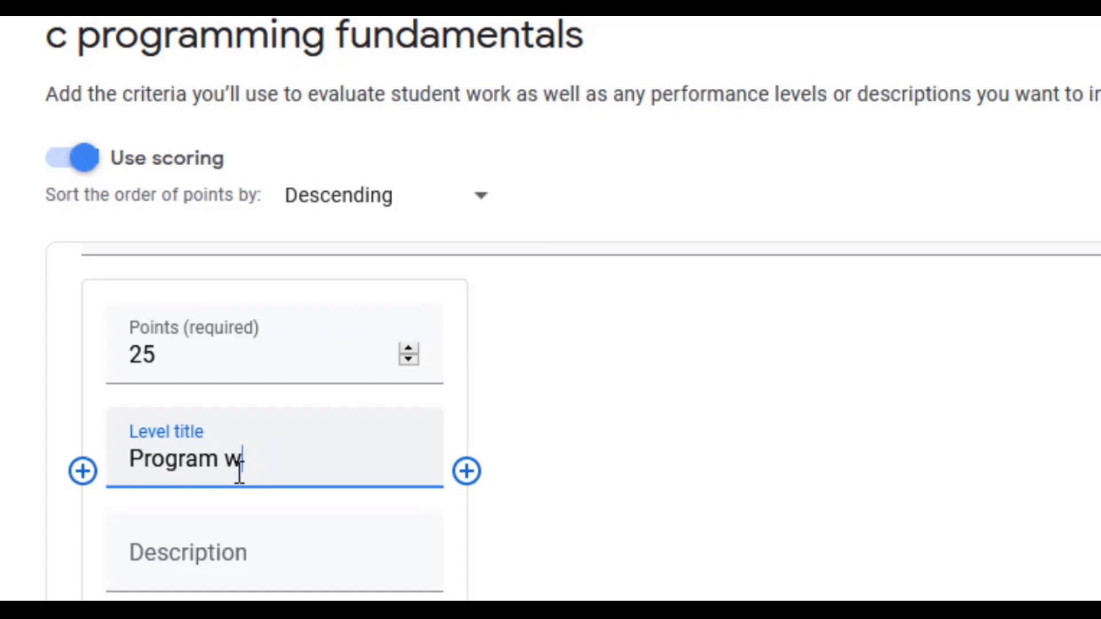
{"action": "type", "text": "ithout errir"}
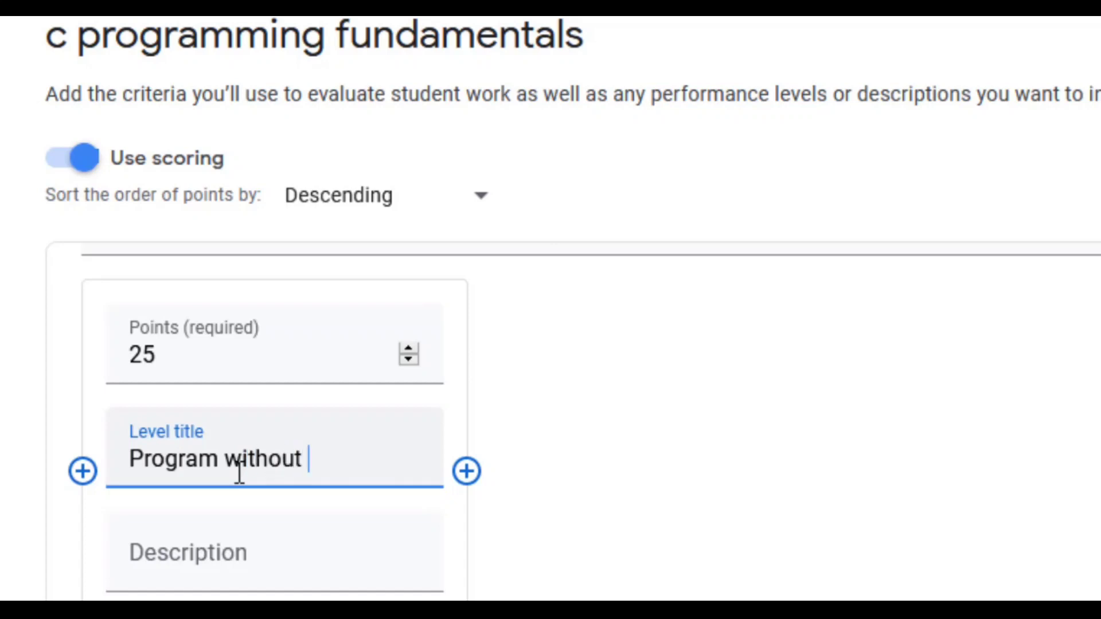
{"action": "key", "text": "BackSpace"}
{"action": "type", "text": "or"}
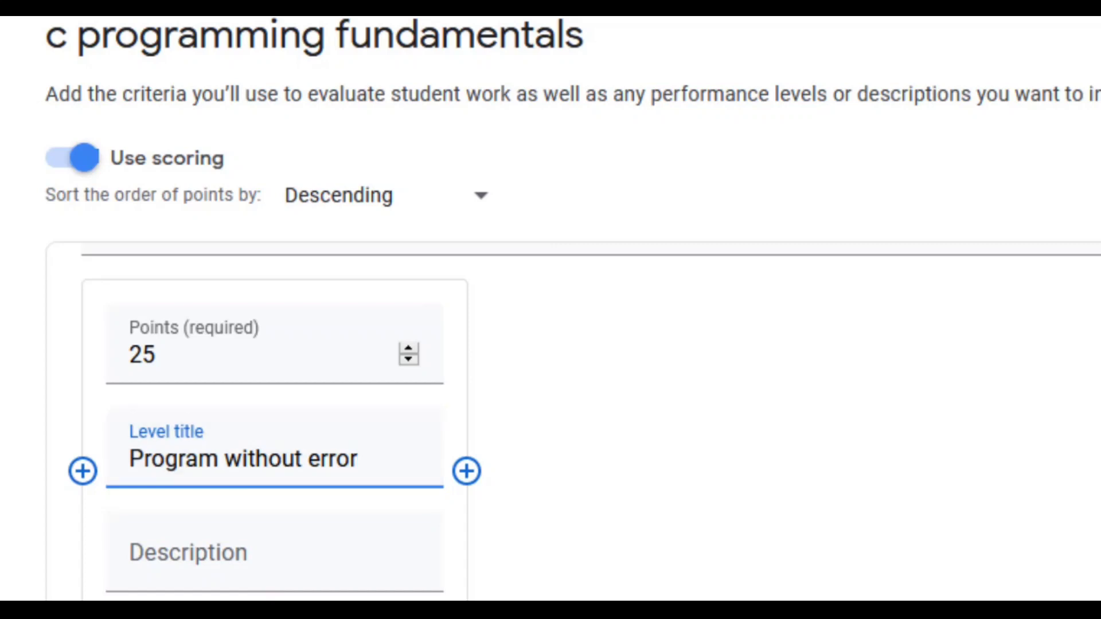
- Add a second criterion to the rubric titled "out of the box thinking"
{"action": "left_click", "coordinate": [281, 486]}
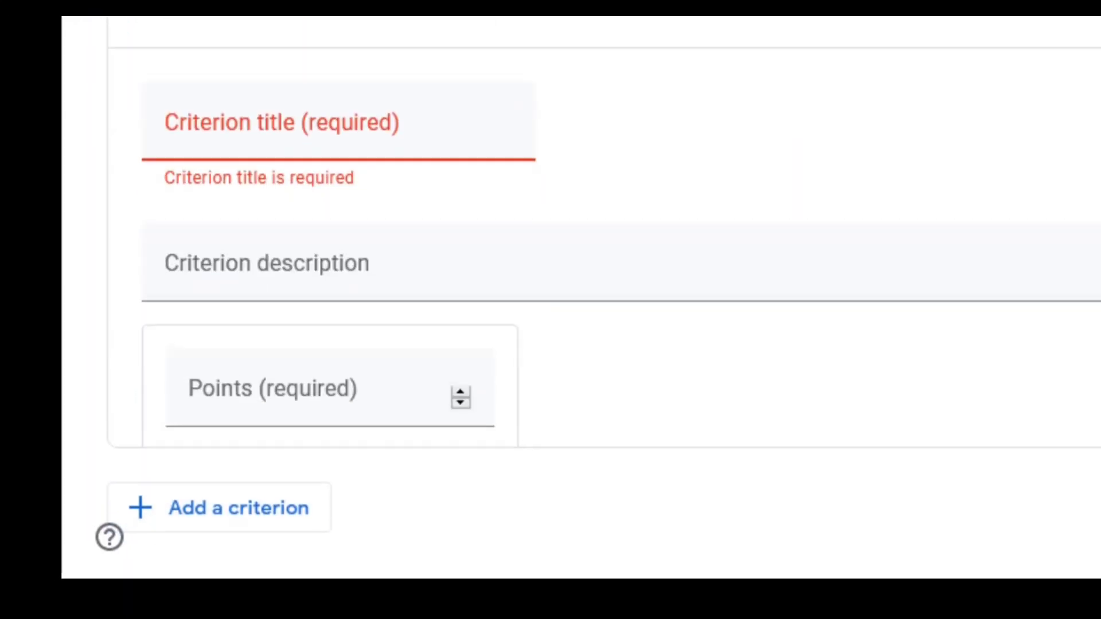
{"action": "left_click", "coordinate": [383, 170]}
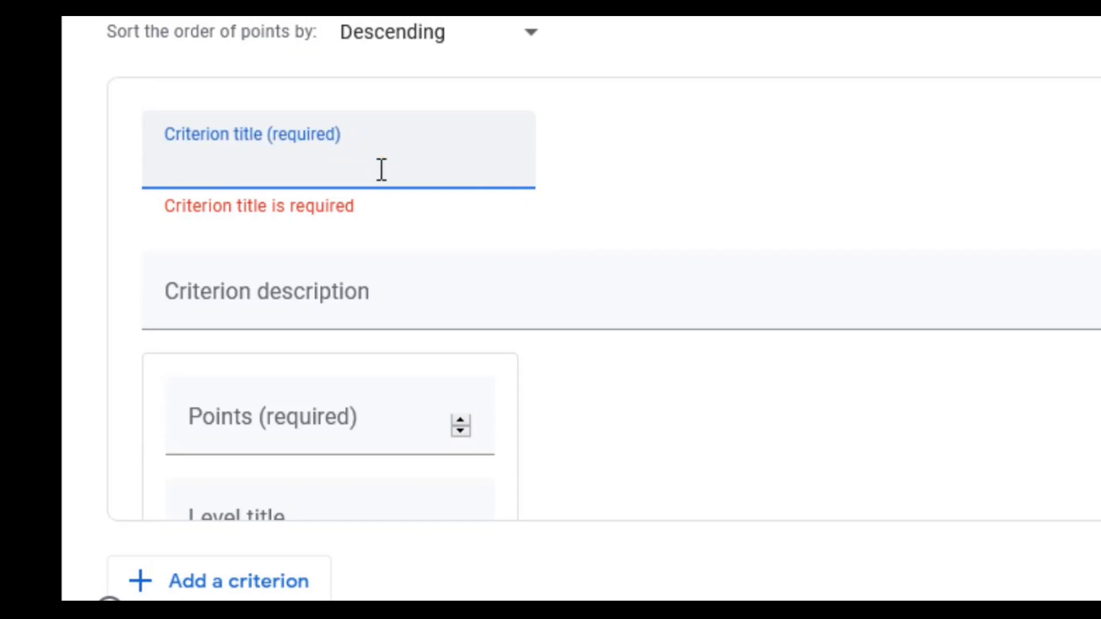
{"action": "type", "text": "out of the bp"}
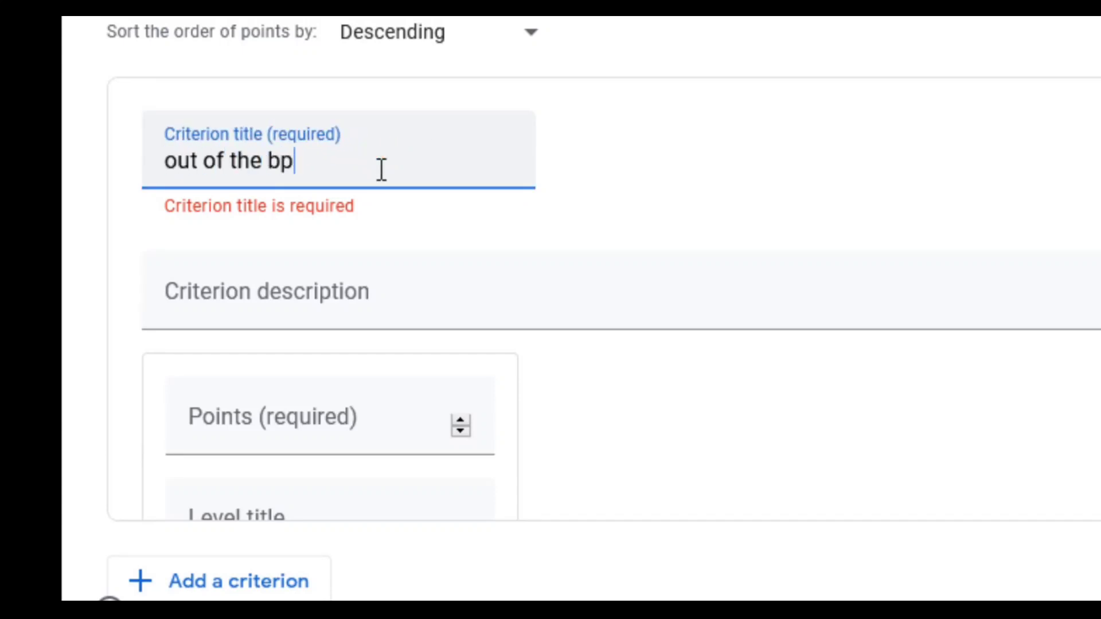
{"action": "type", "text": "x"}
{"action": "key", "text": "BackSpace"}
{"action": "key", "text": "BackSpace"}
{"action": "type", "text": "ox thinking"}
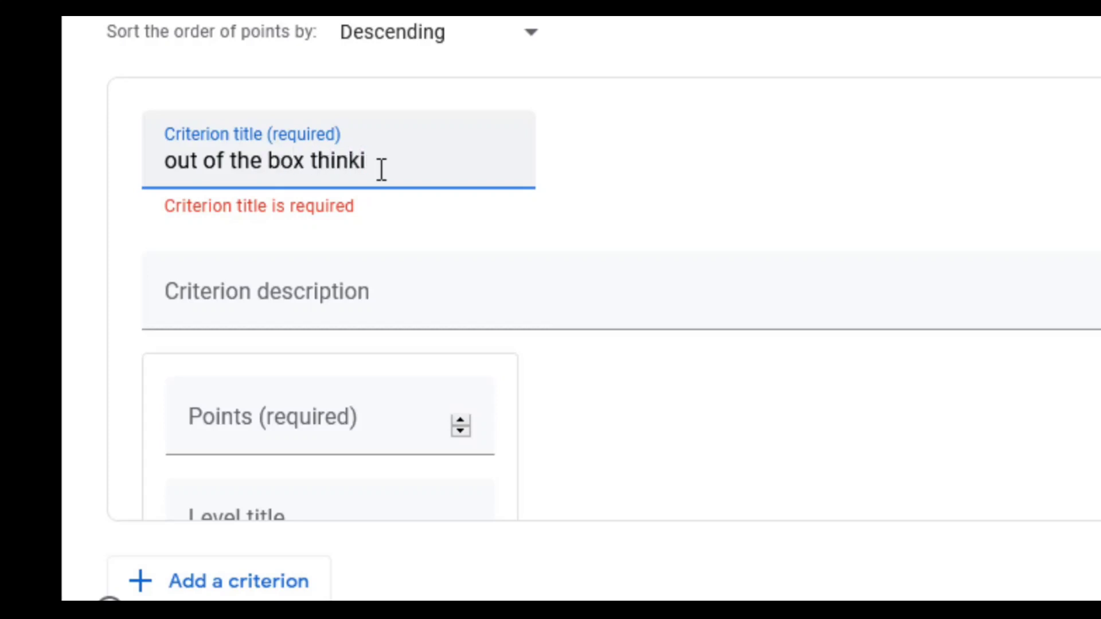
- Give the second criterion's level 25 points and the level title "out of the box thinking", and save the rubric
{"action": "left_click", "coordinate": [304, 412]}
{"action": "scroll", "coordinate": [304, 410], "scroll_direction": "down", "scroll_amount": 3}
{"action": "type", "text": "25"}
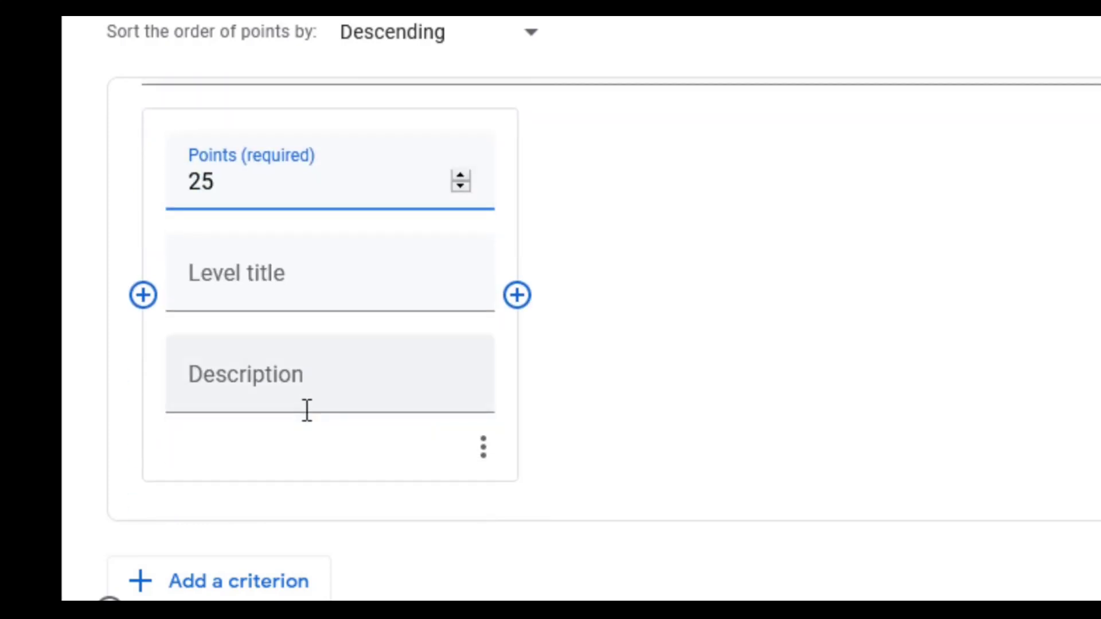
{"action": "left_click", "coordinate": [291, 281]}
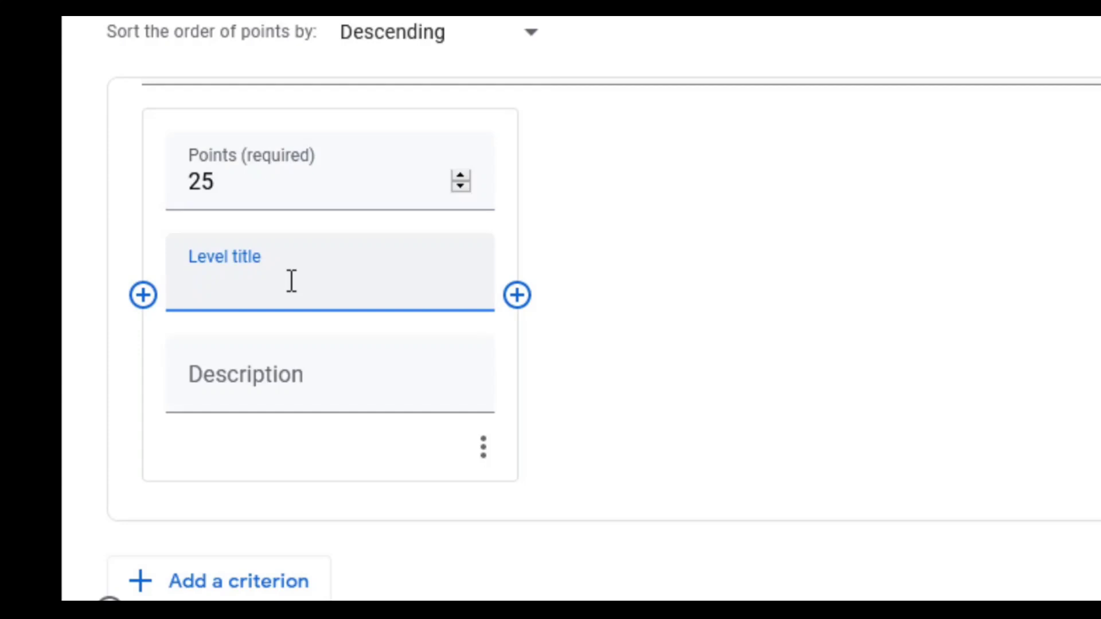
{"action": "type", "text": "out of the"}
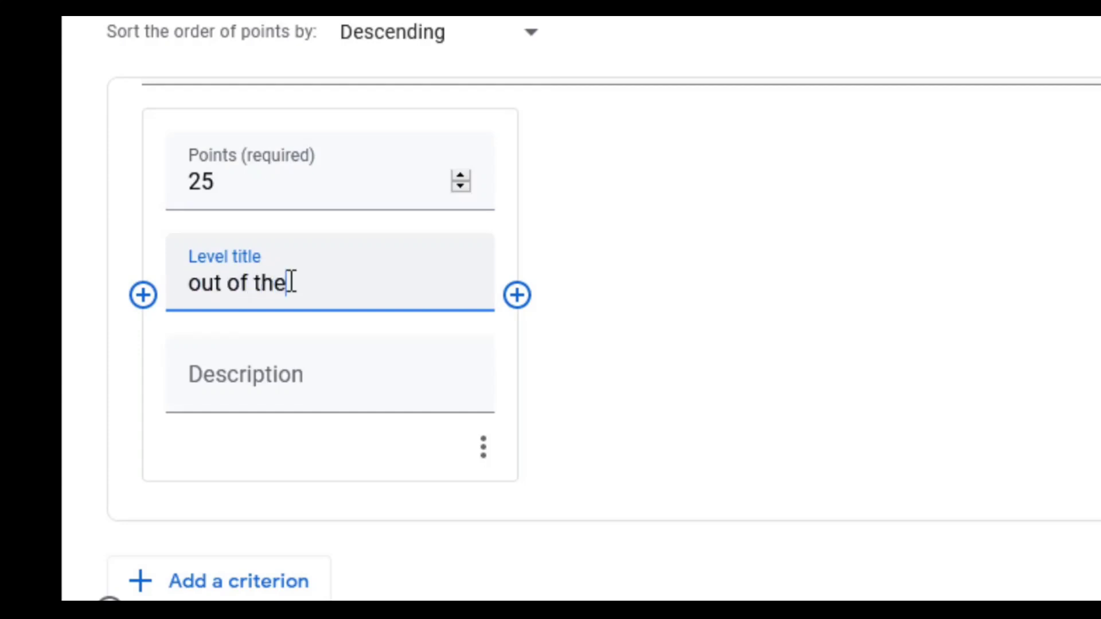
{"action": "type", "text": " box thin"}
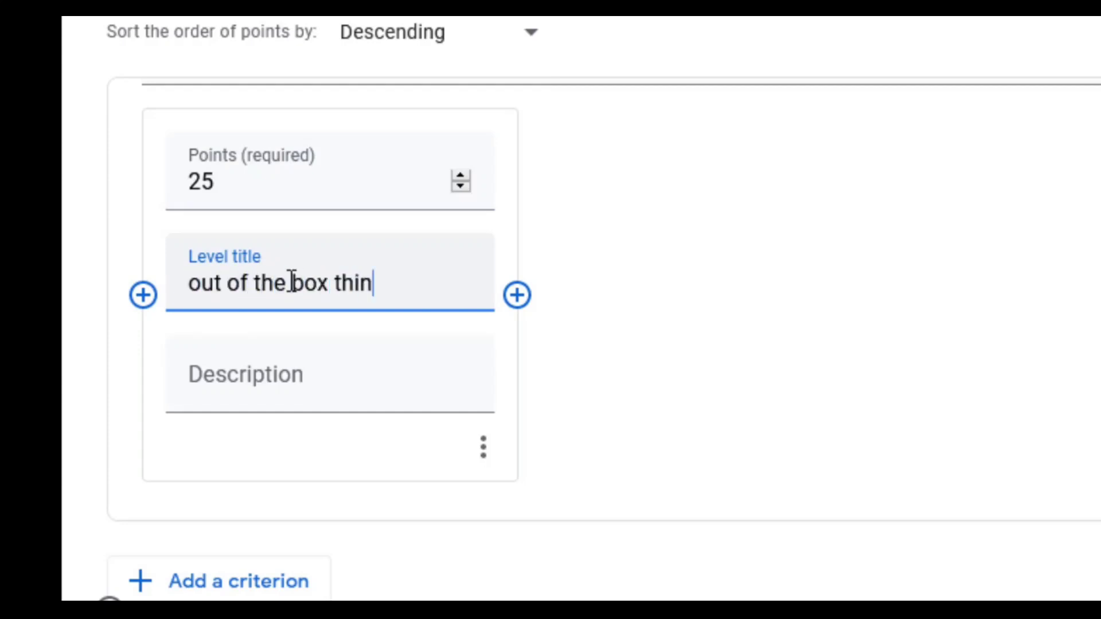
{"action": "type", "text": "king"}
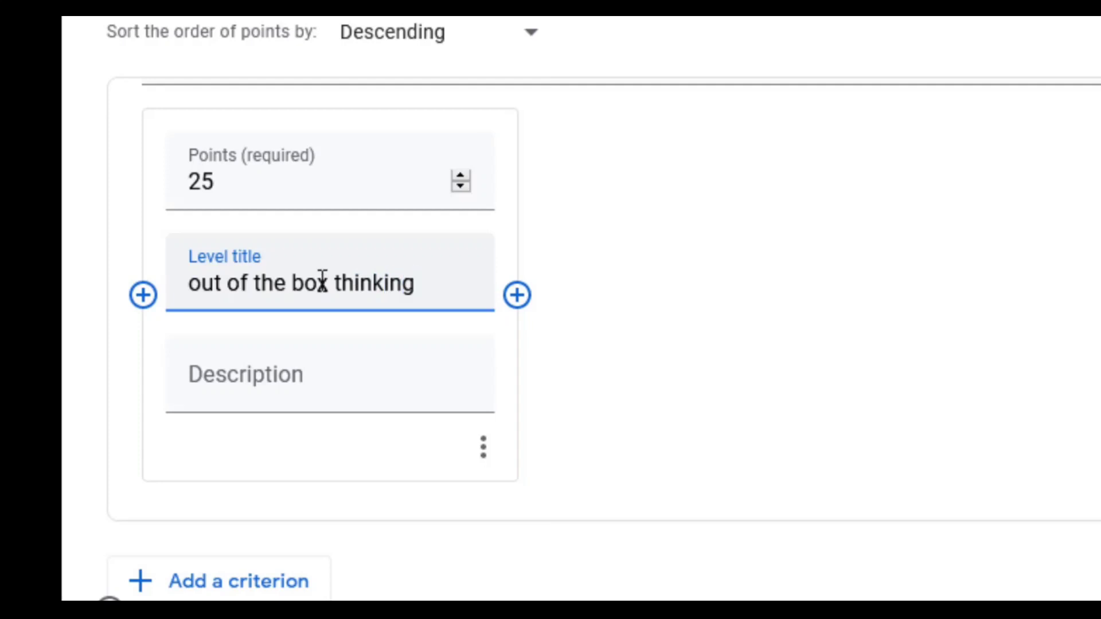
{"action": "left_click", "coordinate": [935, 450]}
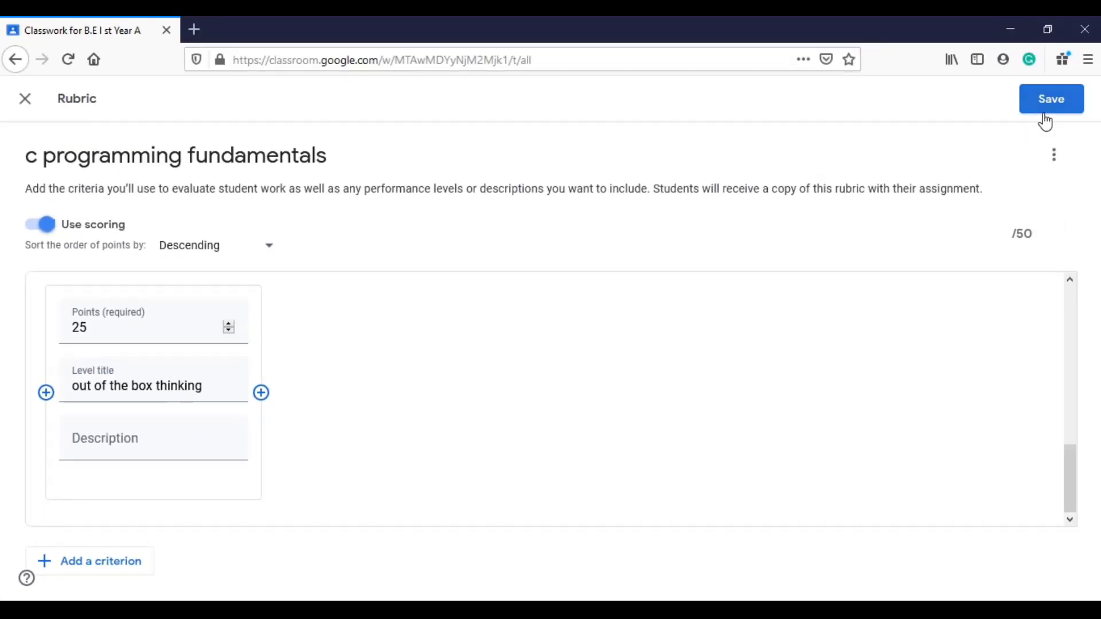
{"action": "left_click", "coordinate": [1044, 121]}
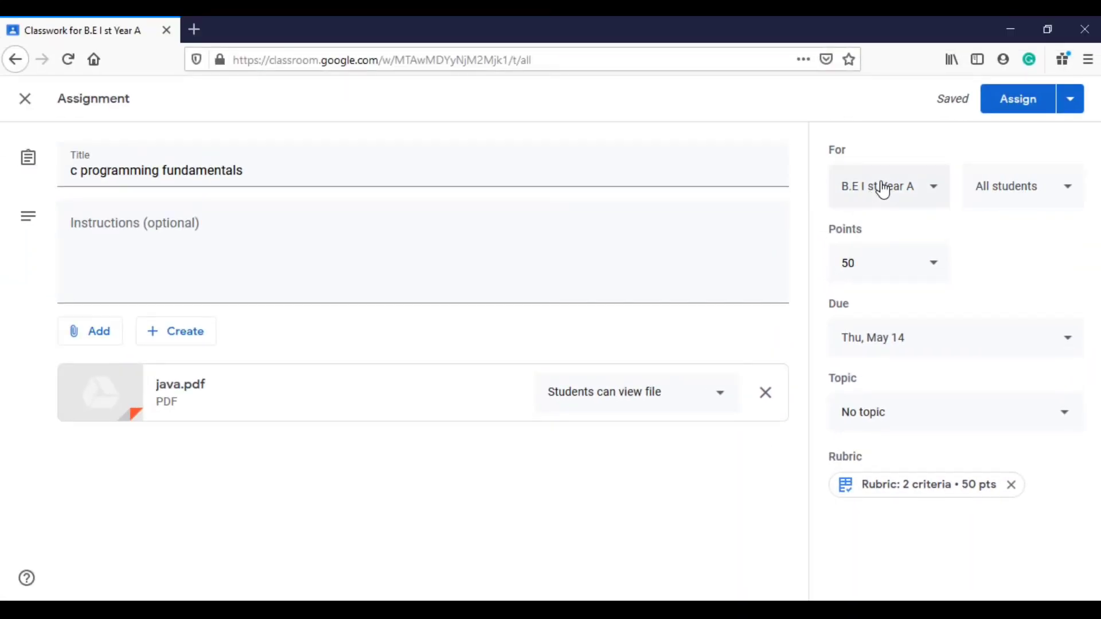
- Check the available classes and students the assignment can be given to, keeping B.E I st Year A and all students
{"action": "left_click", "coordinate": [907, 188]}
{"action": "left_click", "coordinate": [907, 187]}
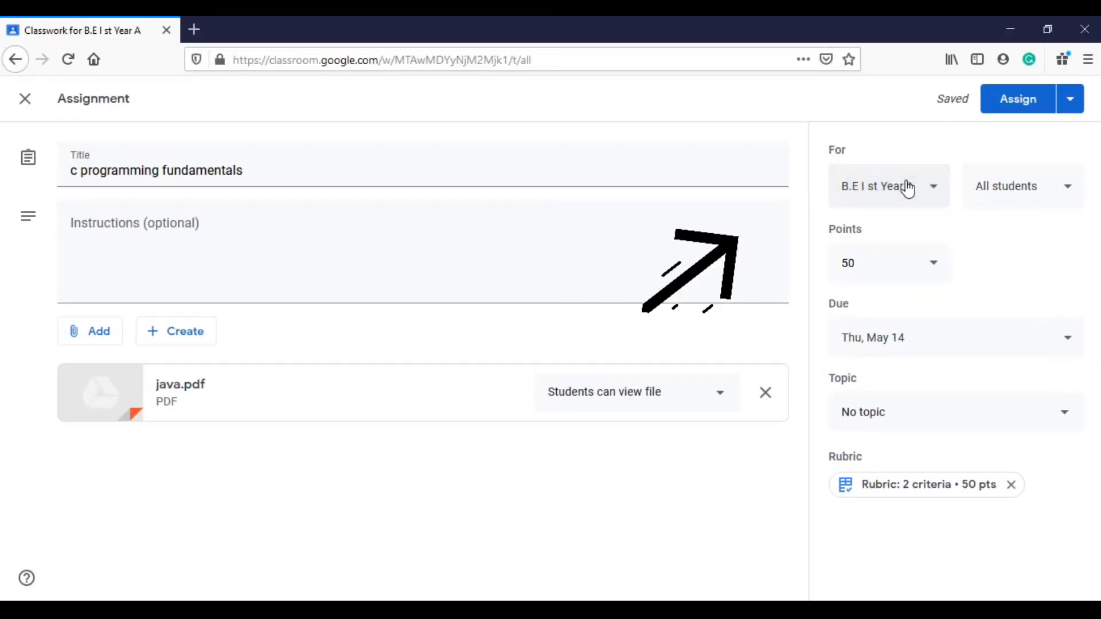
{"action": "left_click", "coordinate": [829, 234]}
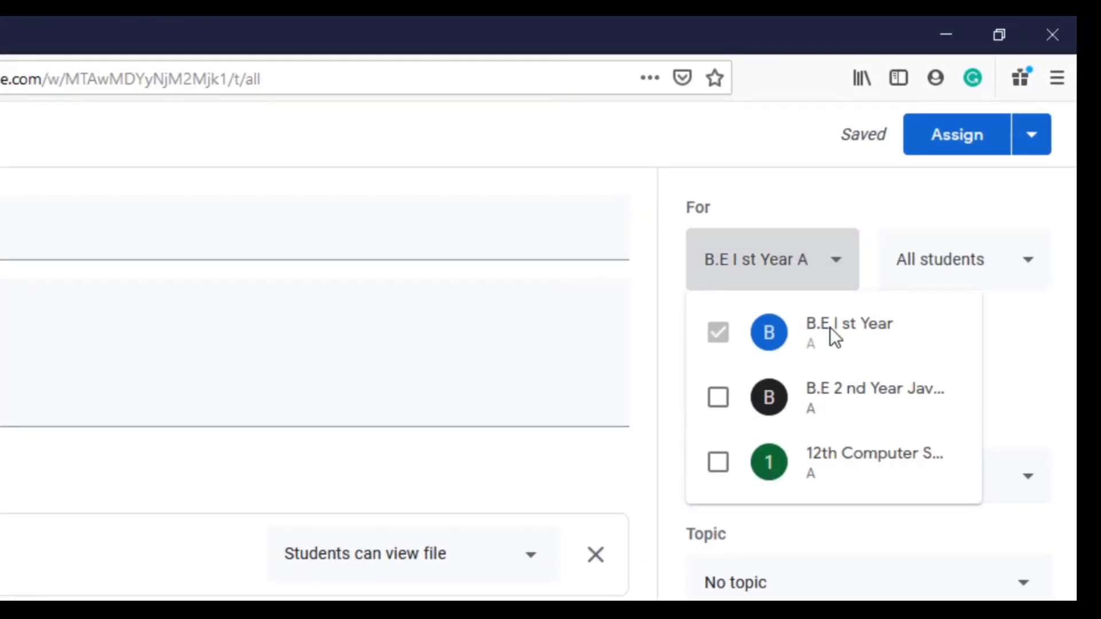
{"action": "left_click", "coordinate": [810, 263]}
{"action": "left_click", "coordinate": [910, 267]}
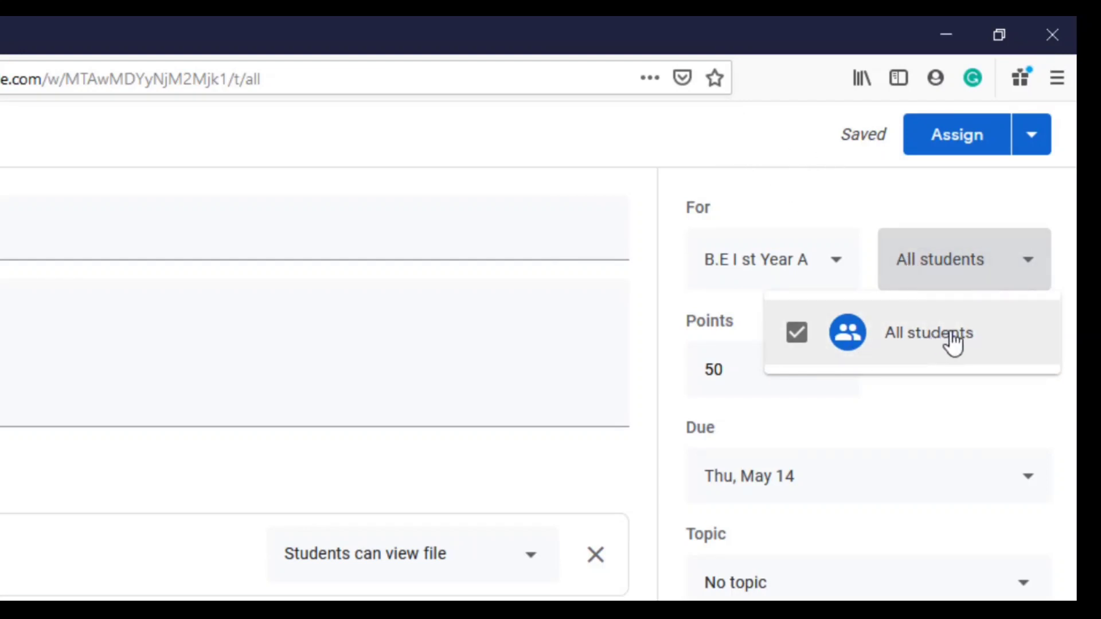
{"action": "left_click", "coordinate": [988, 278]}
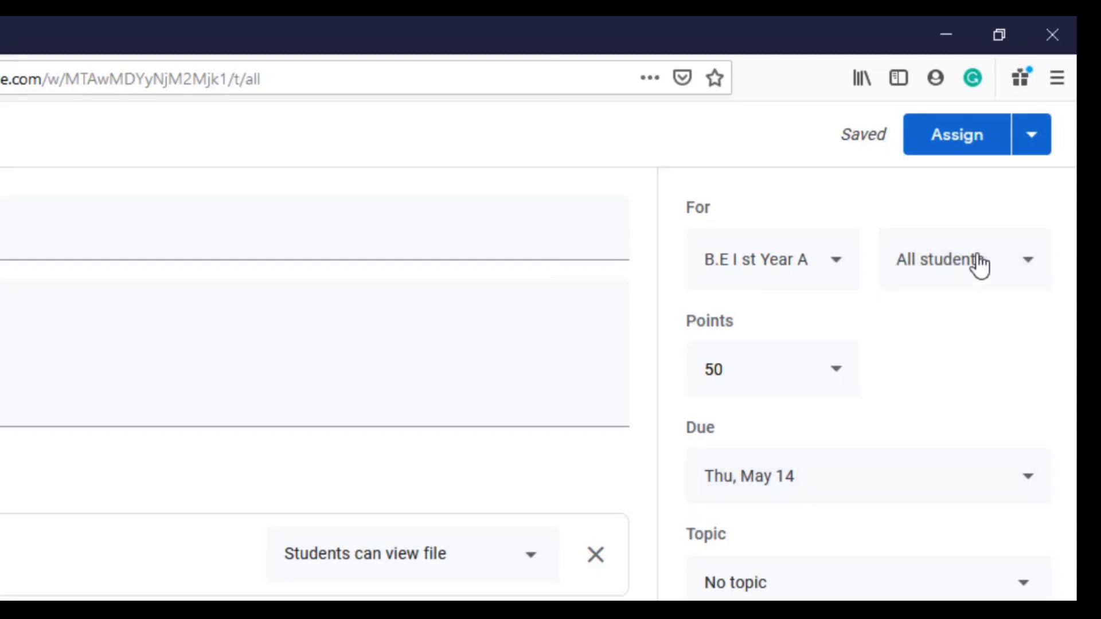
- Assign "c programming fundamentals" to the class, dismiss the topic tip, and expand the assignment in the classwork list
{"action": "left_click", "coordinate": [964, 143]}
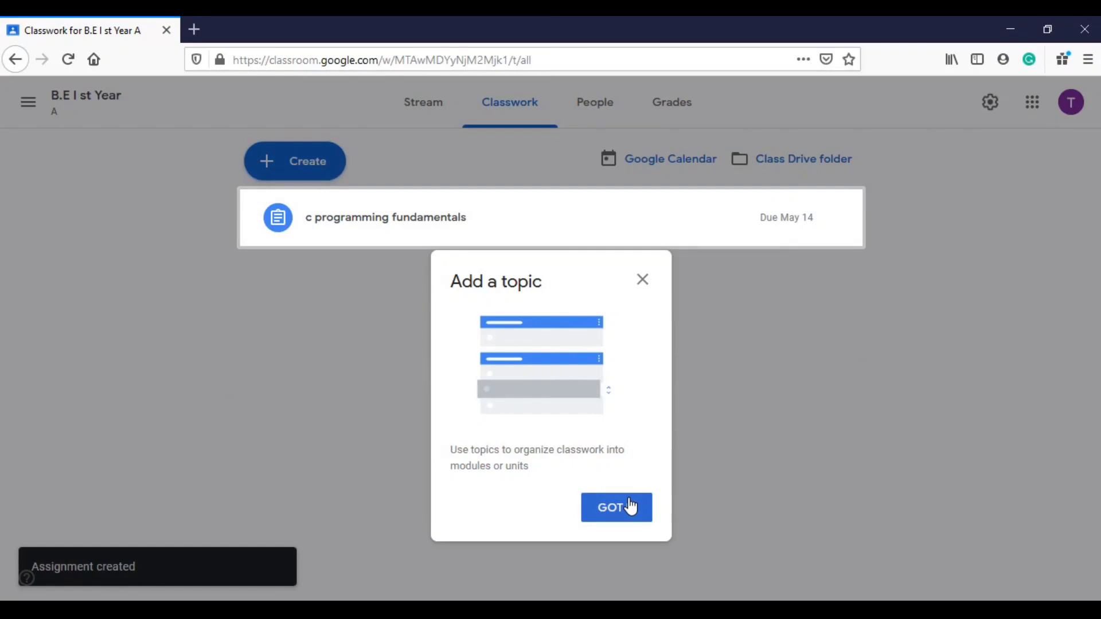
{"action": "left_click", "coordinate": [631, 507]}
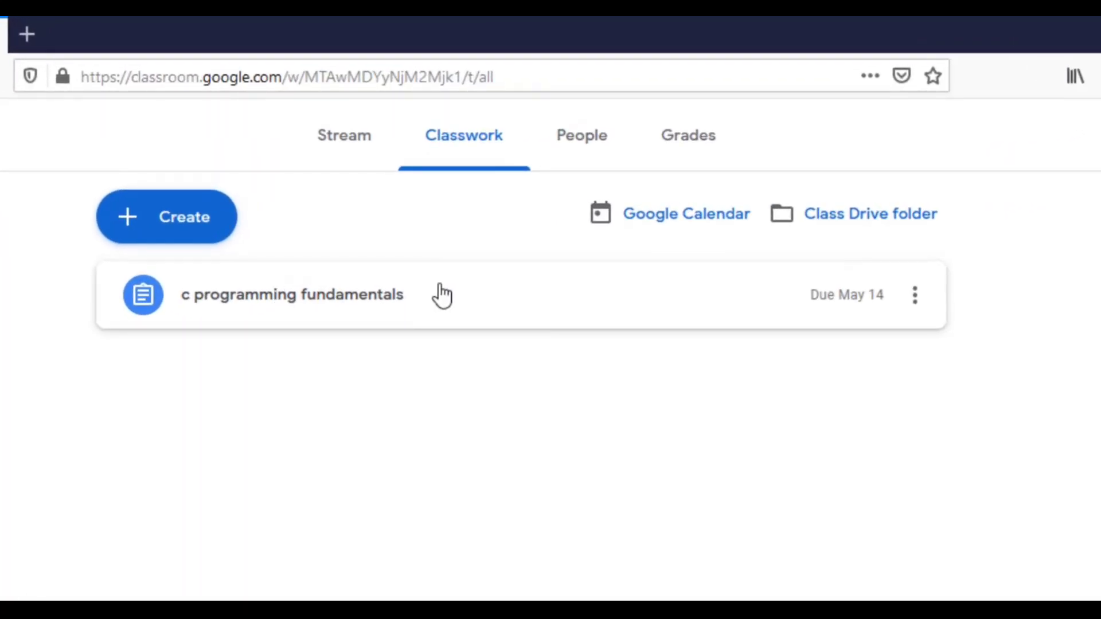
{"action": "left_click", "coordinate": [389, 297]}
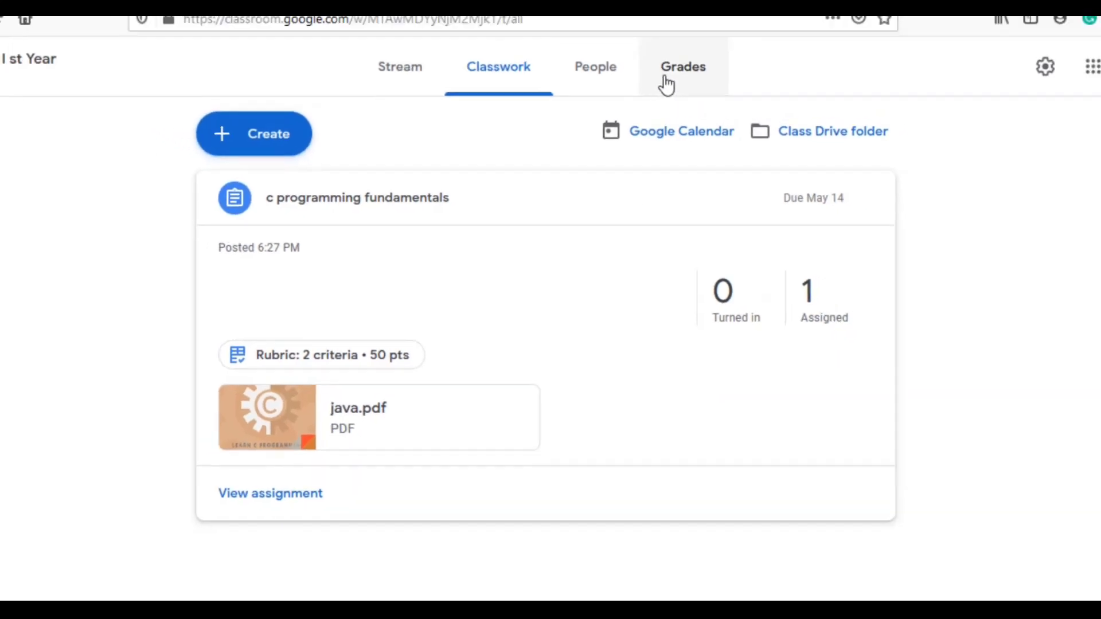
- Open the student's submission for the C programming assignment from the class gradebook and read through the submitted code
{"action": "left_click", "coordinate": [666, 84]}
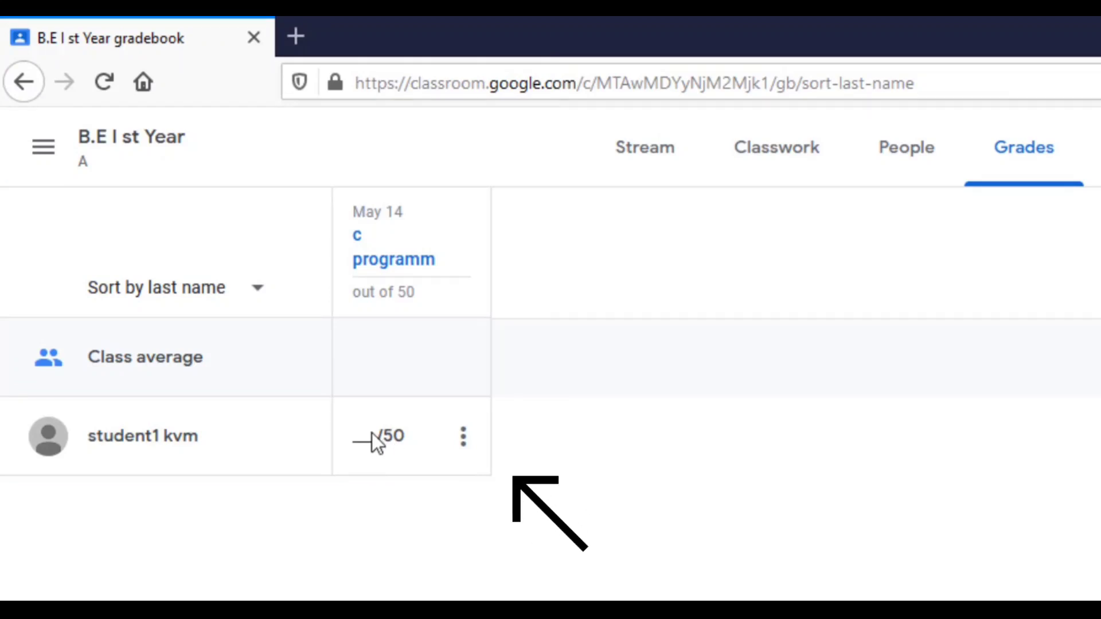
{"action": "left_click", "coordinate": [464, 449]}
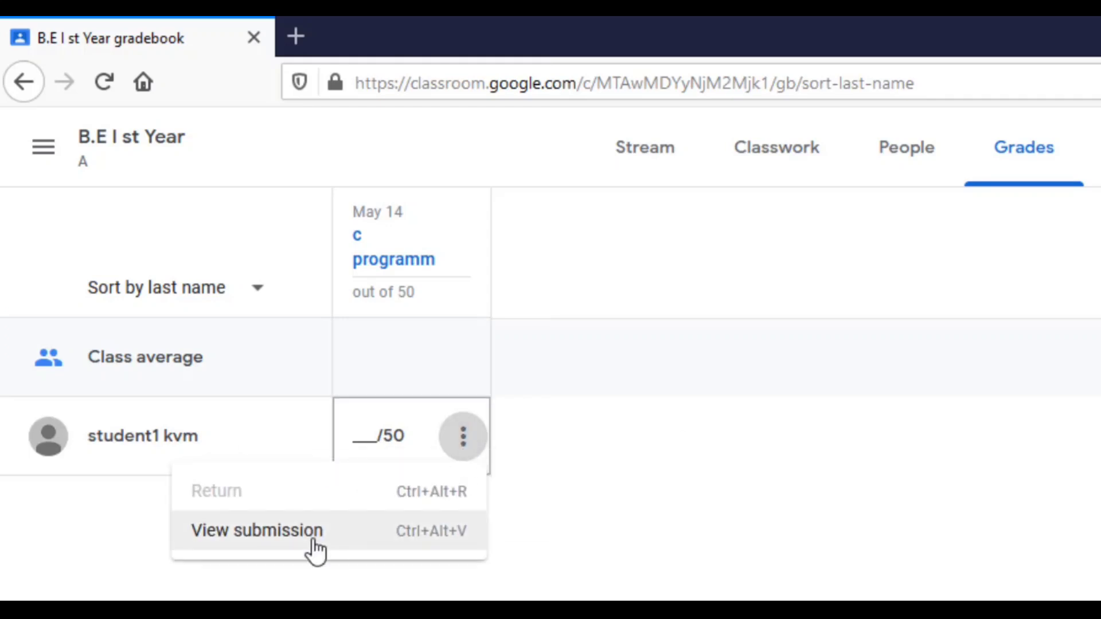
{"action": "left_click", "coordinate": [314, 542]}
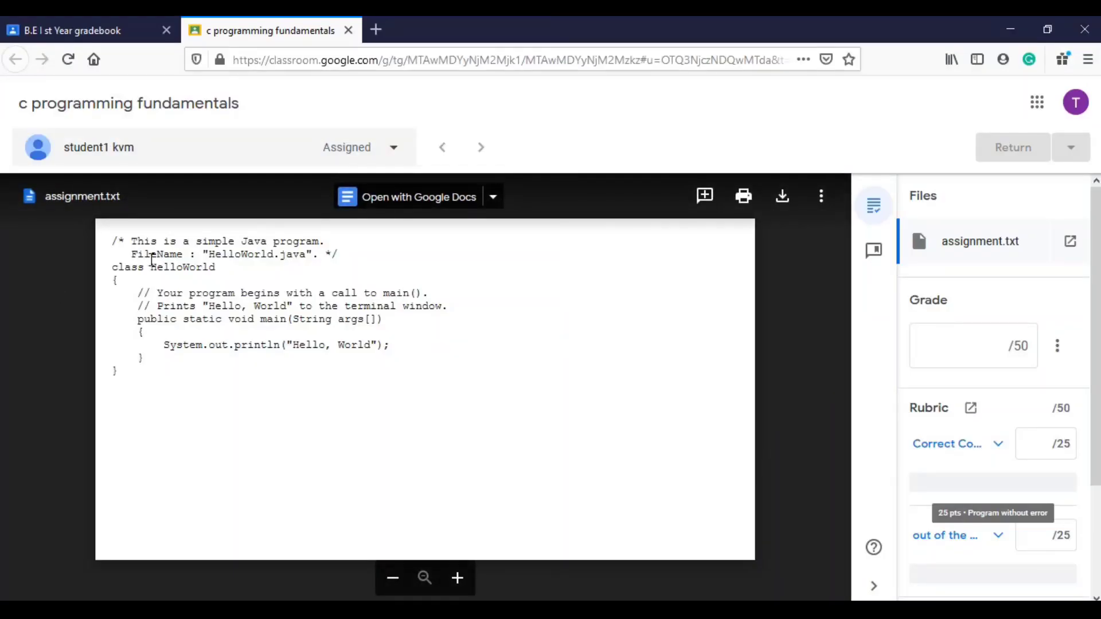
{"action": "left_click_drag", "start_coordinate": [113, 241], "coordinate": [169, 380]}
{"action": "left_click", "coordinate": [508, 343]}
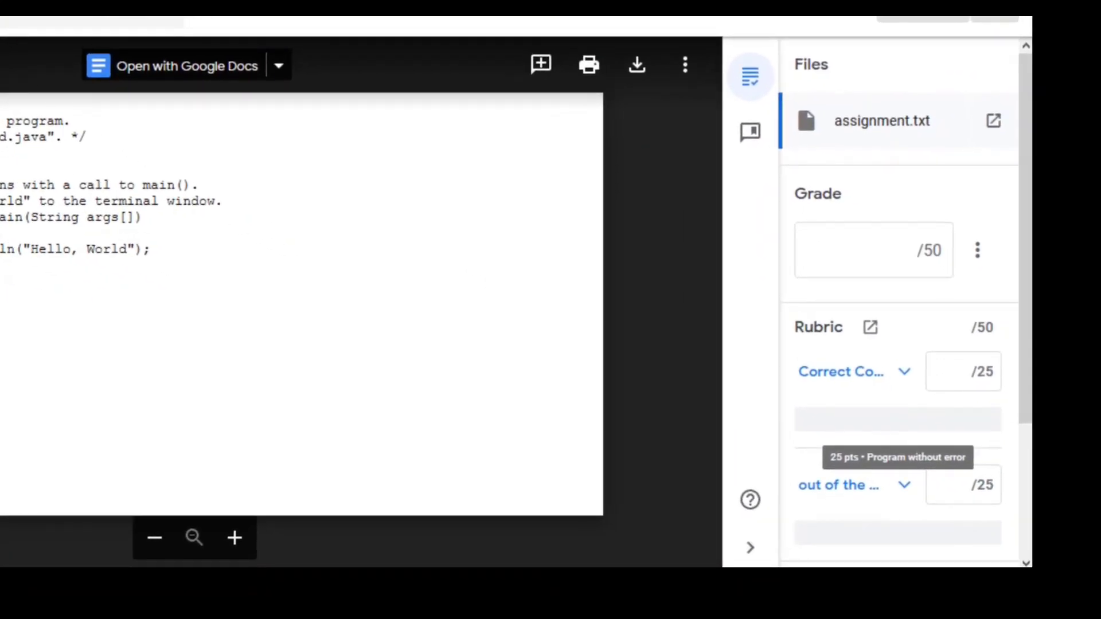
- Expand the "Correct Code" criterion in the grading rubric and score it 25 out of 25
{"action": "left_click_drag", "start_coordinate": [1019, 322], "coordinate": [1020, 382]}
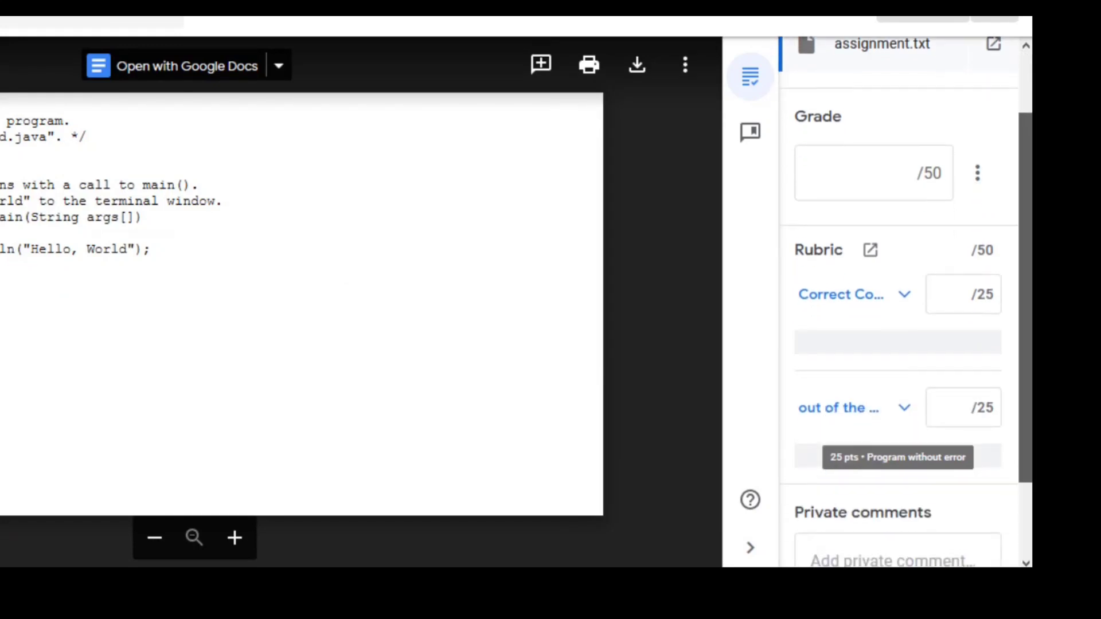
{"action": "left_click", "coordinate": [896, 292]}
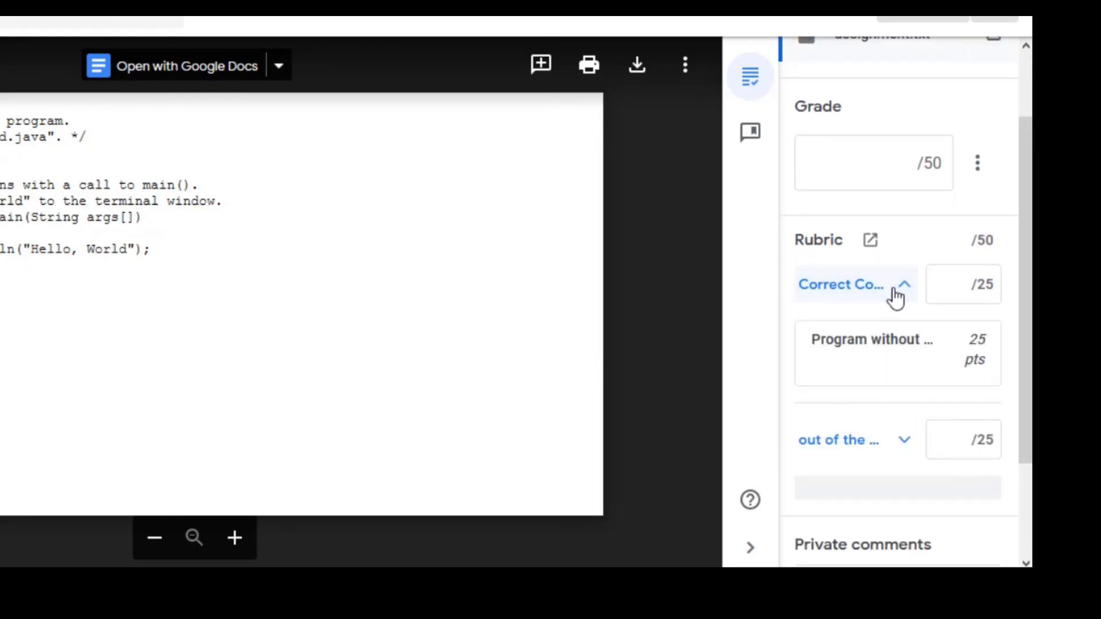
{"action": "left_click", "coordinate": [948, 440]}
{"action": "left_click", "coordinate": [952, 285]}
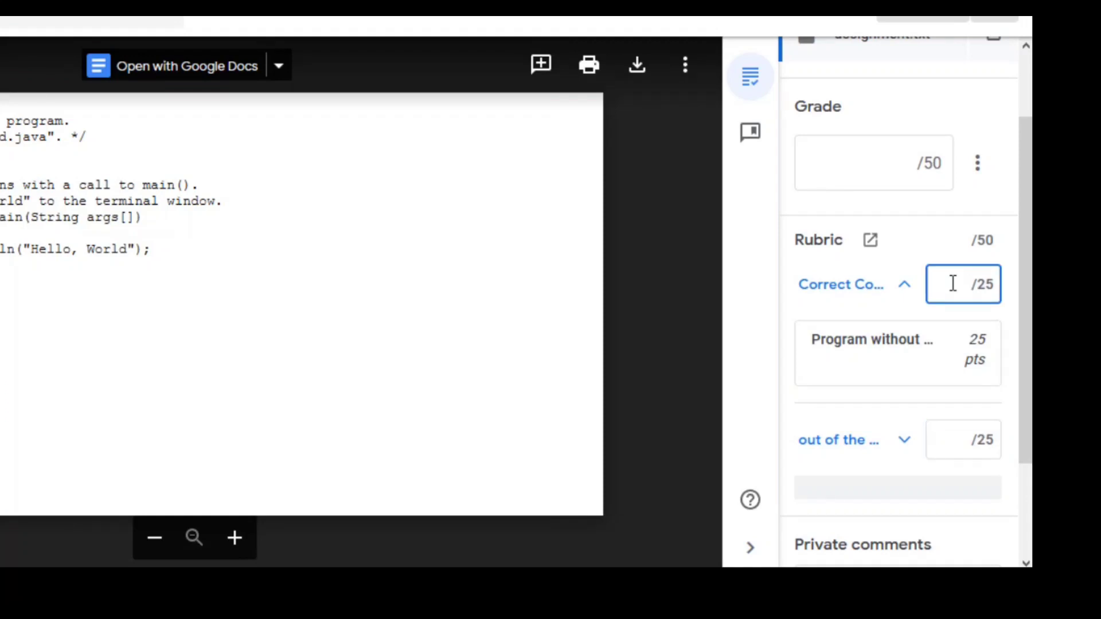
{"action": "type", "text": "25"}
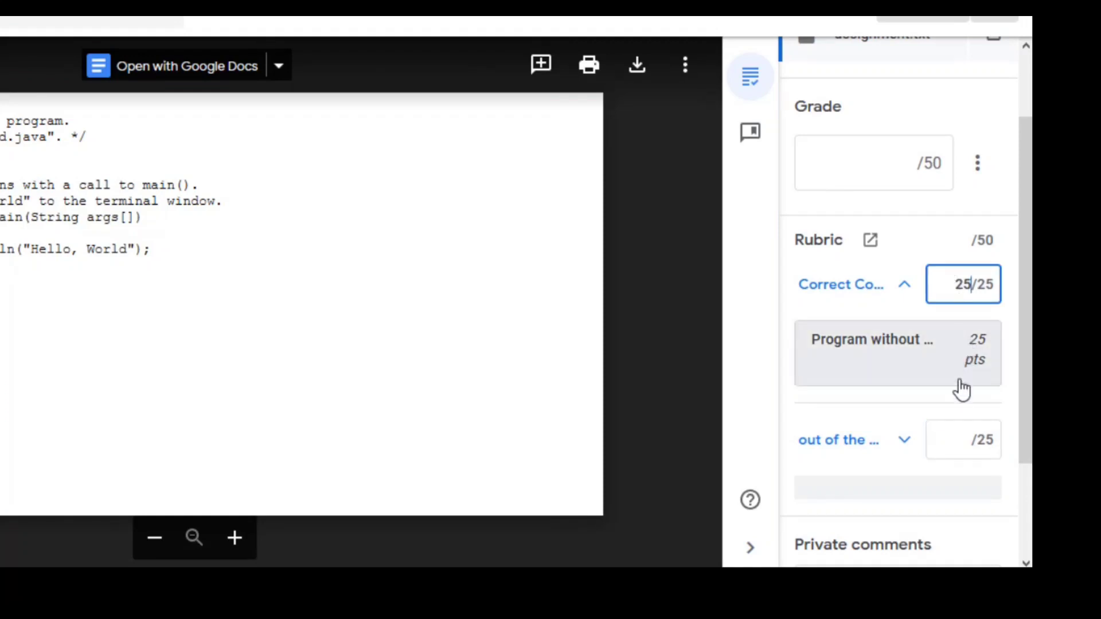
- Score the "out of the box thinking" criterion 25 out of 25 and apply the score
{"action": "left_click", "coordinate": [959, 439]}
{"action": "type", "text": "2"}
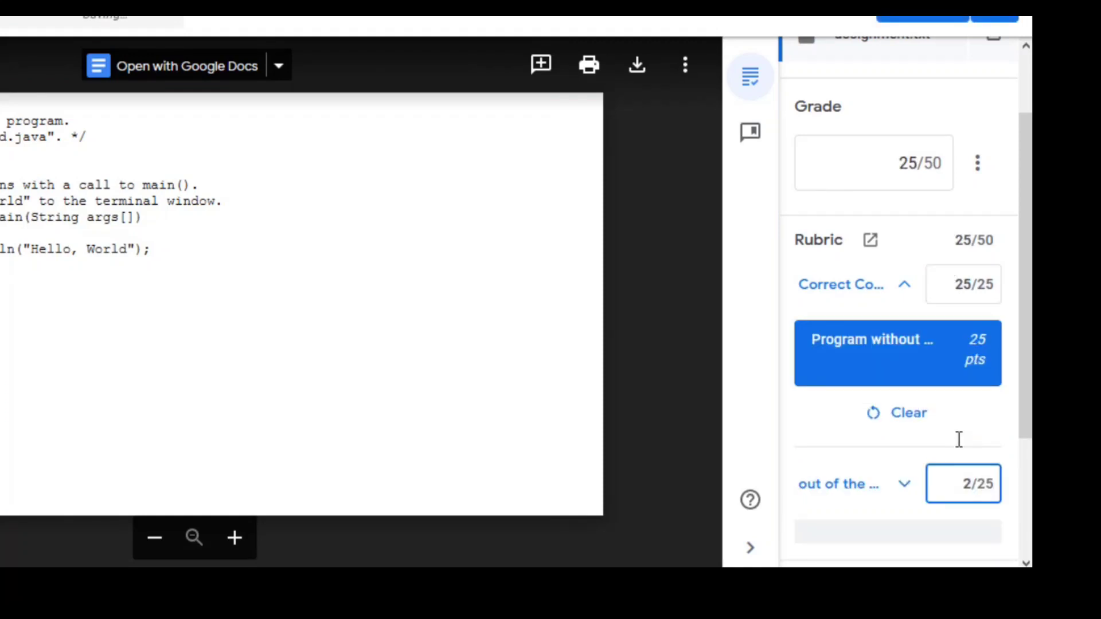
{"action": "type", "text": "5"}
{"action": "scroll", "coordinate": [898, 316], "scroll_direction": "down", "scroll_amount": 3}
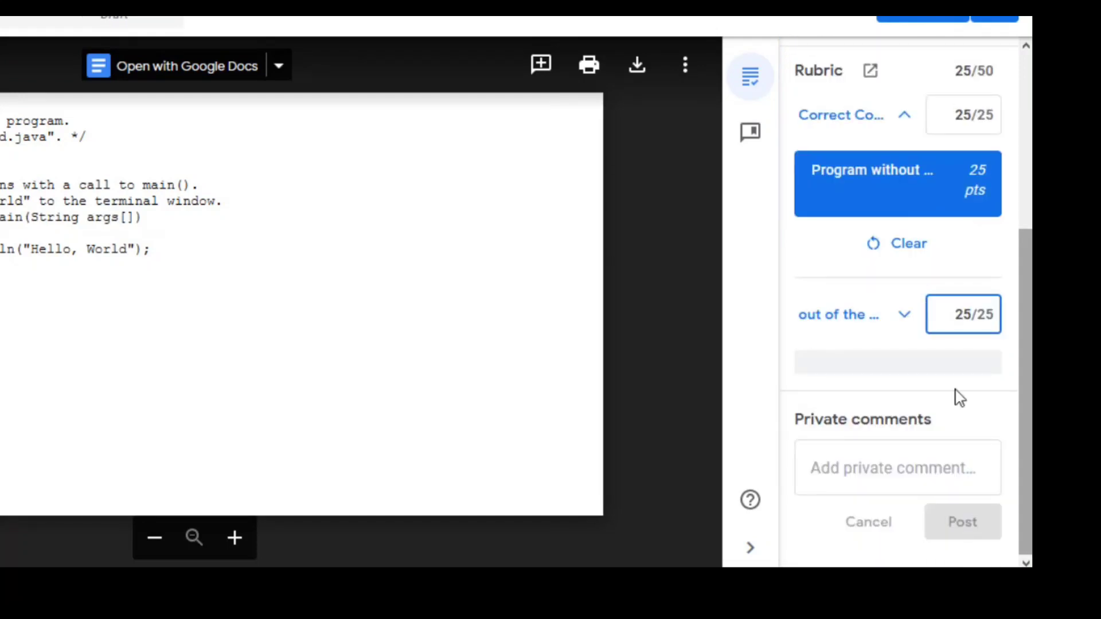
{"action": "left_click", "coordinate": [860, 367]}
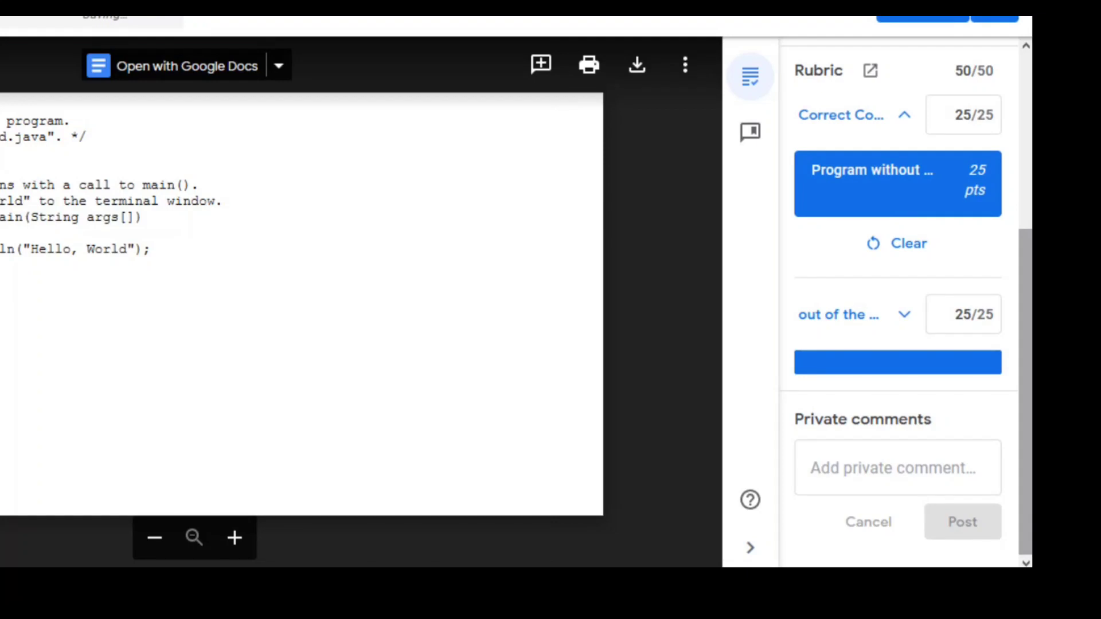
- Review the submission's overall grade against the rubric total and the two criterion scores
{"action": "scroll", "coordinate": [897, 315], "scroll_direction": "up", "scroll_amount": 4}
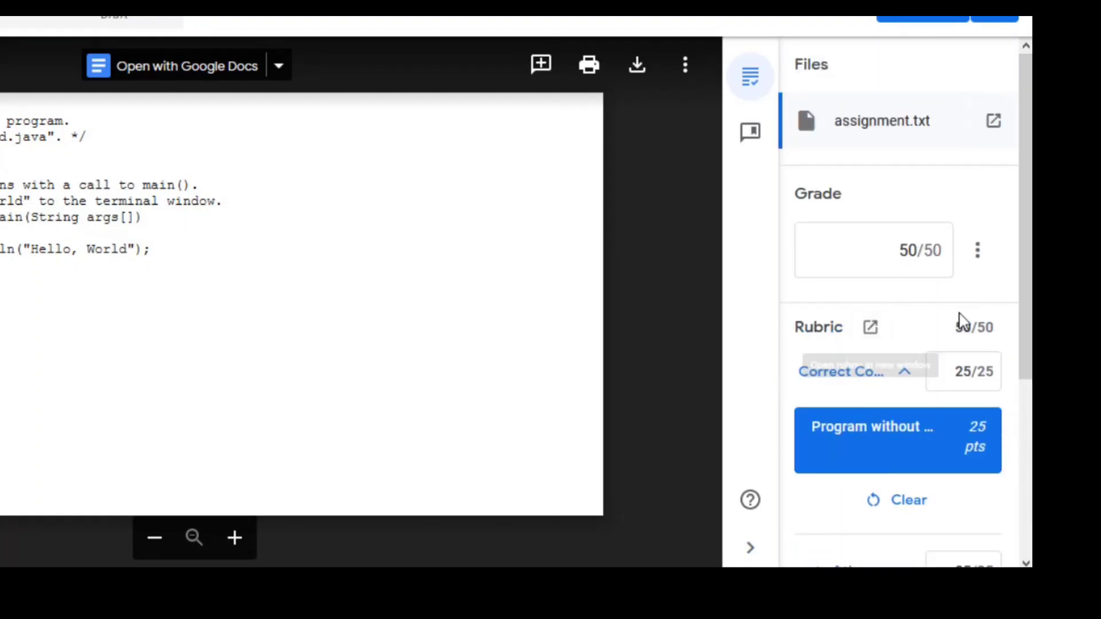
{"action": "left_click_drag", "start_coordinate": [958, 320], "coordinate": [1010, 335]}
{"action": "left_click_drag", "start_coordinate": [909, 253], "coordinate": [928, 254]}
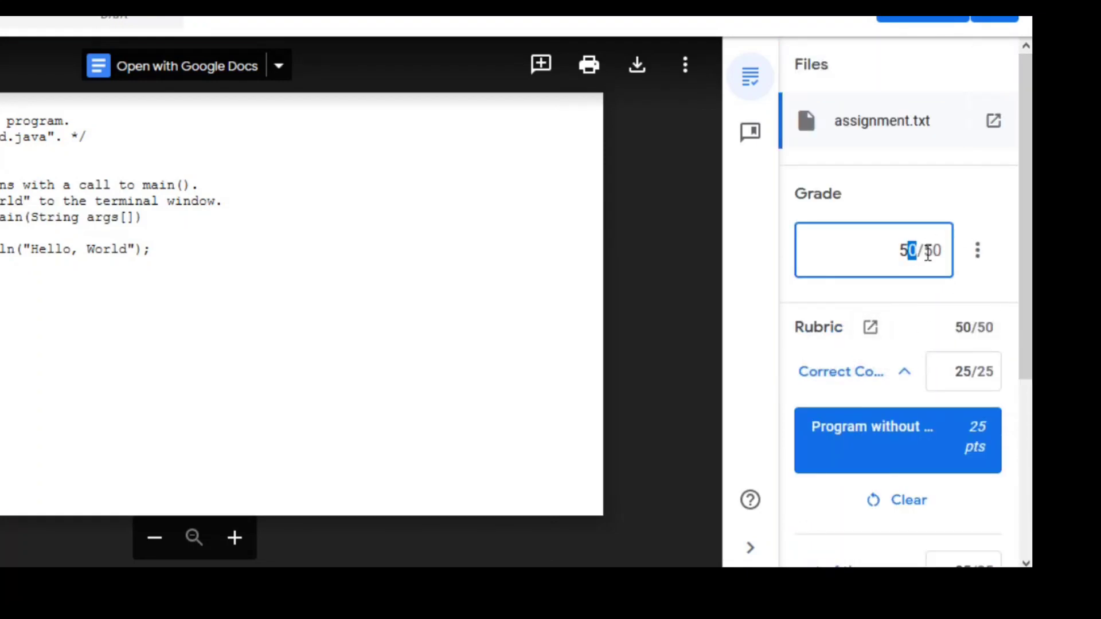
{"action": "scroll", "coordinate": [927, 254], "scroll_direction": "down", "scroll_amount": 5}
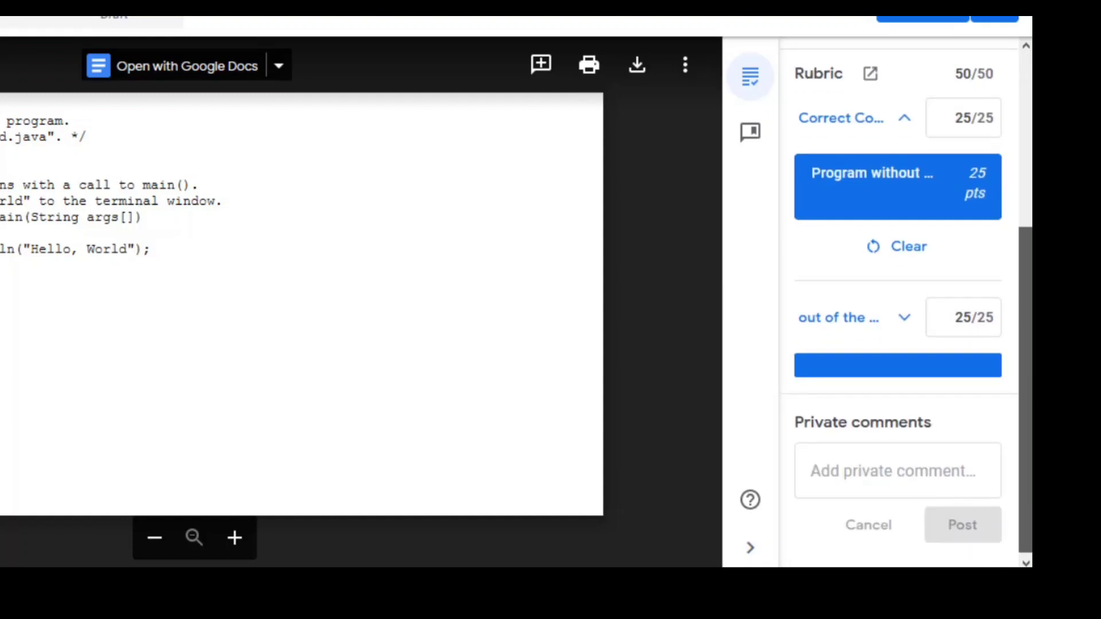
{"action": "scroll", "coordinate": [909, 200], "scroll_direction": "up", "scroll_amount": 4}
{"action": "scroll", "coordinate": [909, 201], "scroll_direction": "down", "scroll_amount": 3}
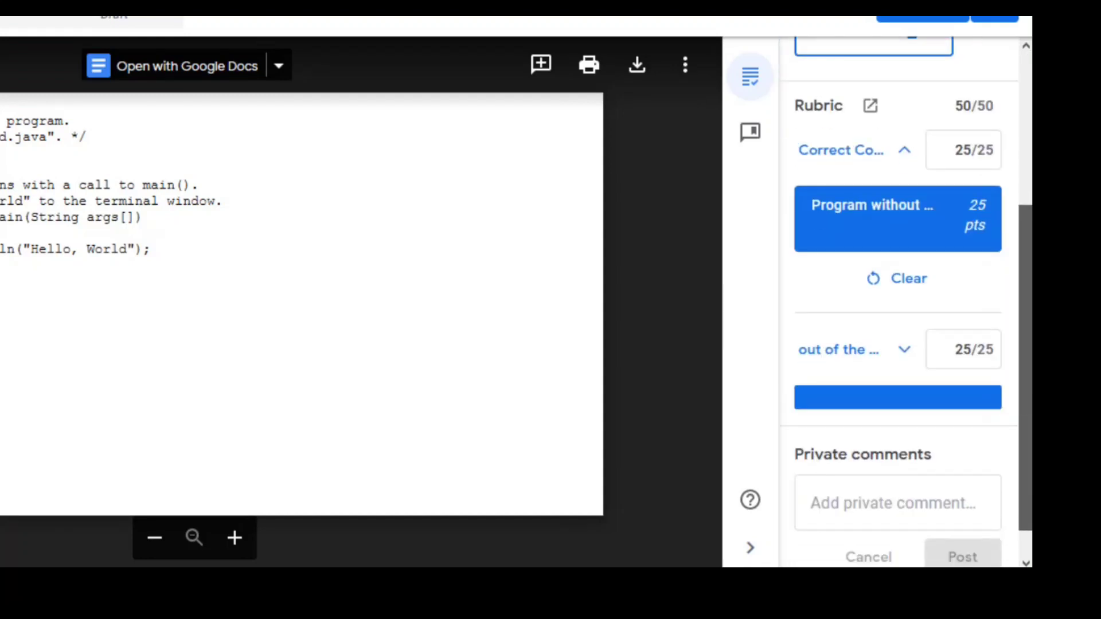
- Post the private comment "excellent" on the student's submission
{"action": "scroll", "coordinate": [906, 302], "scroll_direction": "down", "scroll_amount": 1}
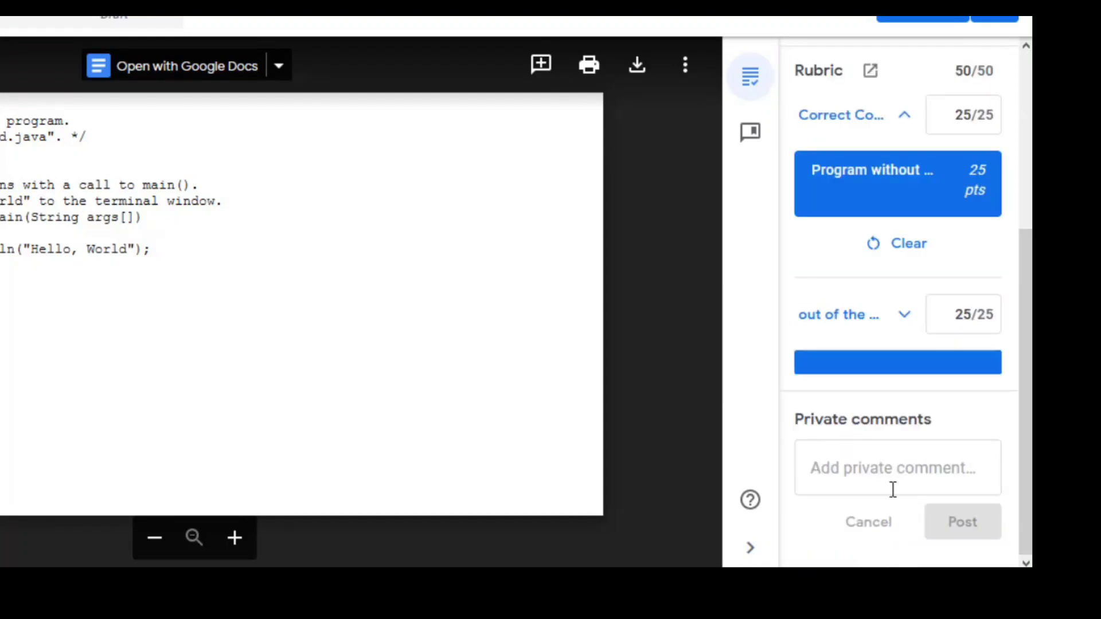
{"action": "left_click", "coordinate": [894, 469]}
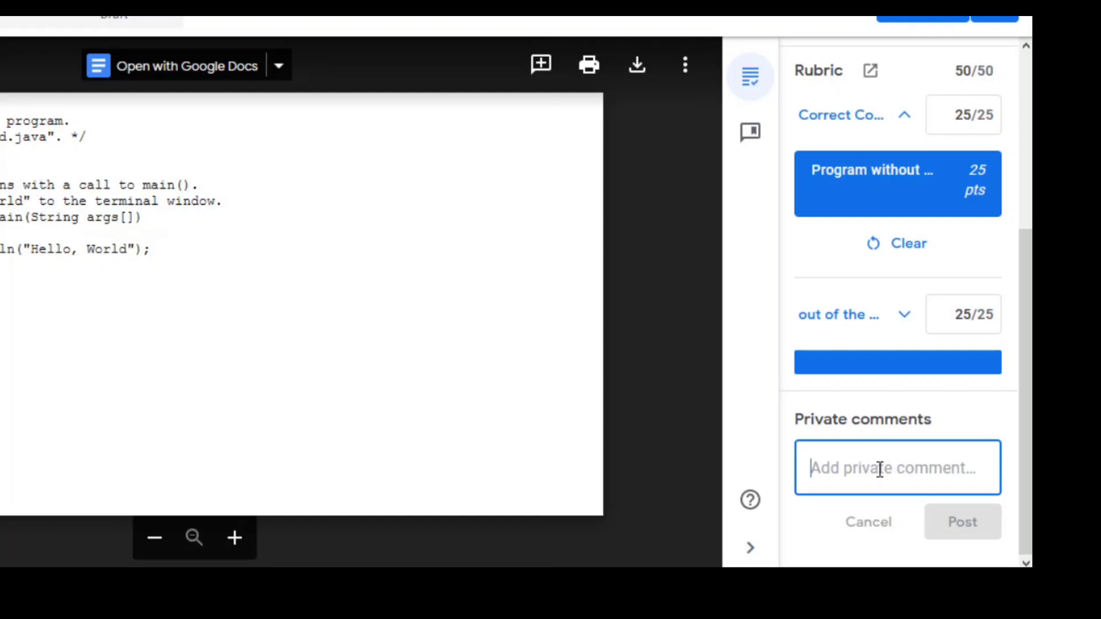
{"action": "type", "text": "excellent"}
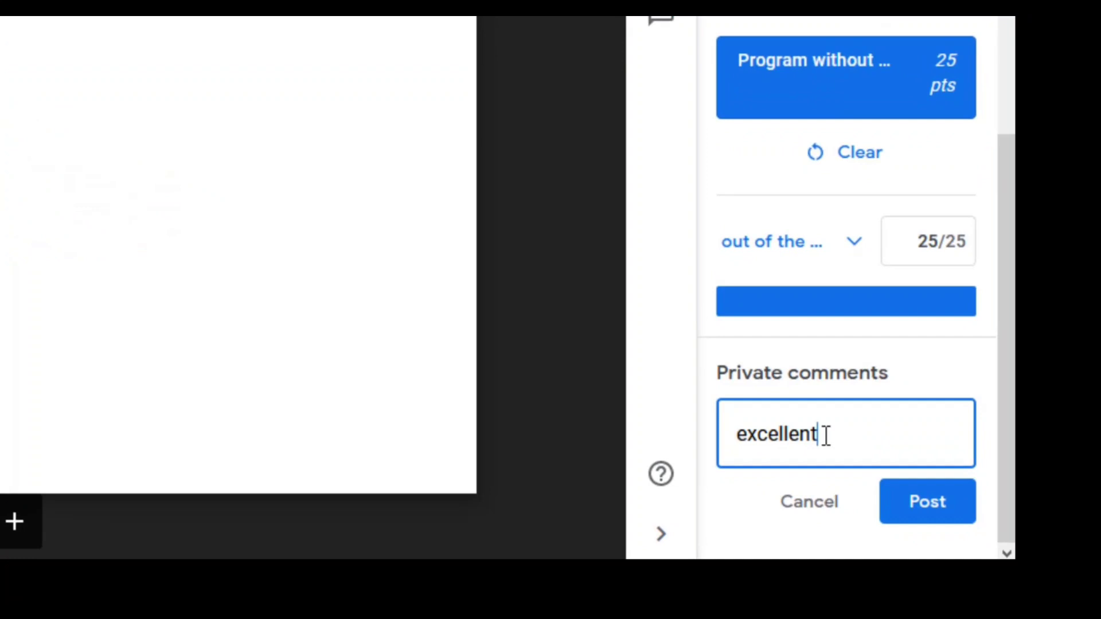
{"action": "left_click", "coordinate": [909, 507]}
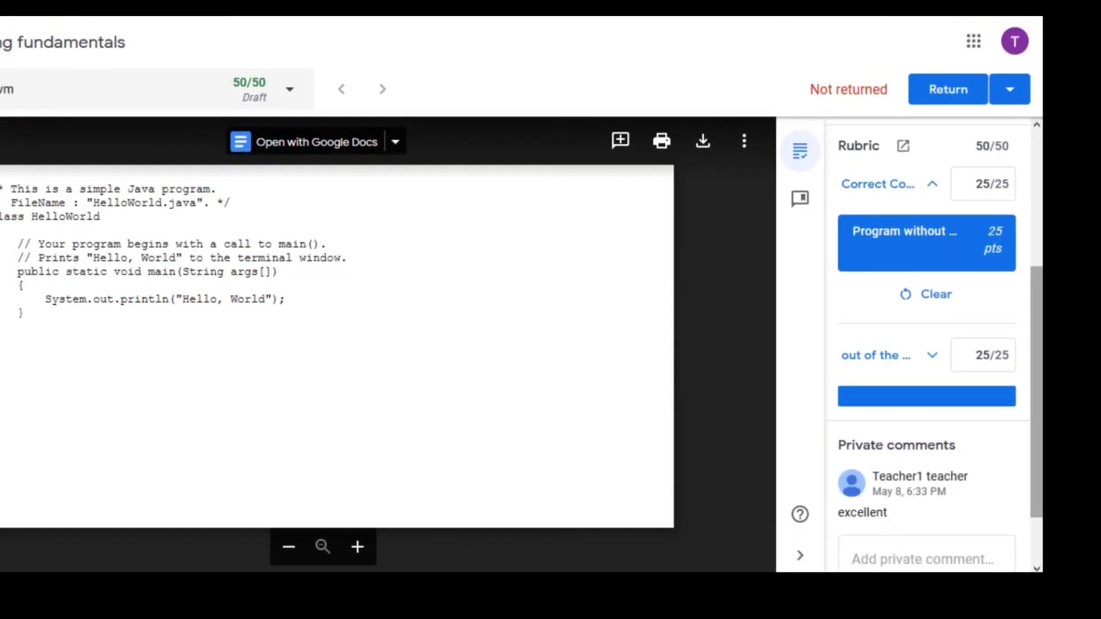
- Return the graded work to the student and confirm the return
{"action": "scroll", "coordinate": [929, 216], "scroll_direction": "up", "scroll_amount": 4}
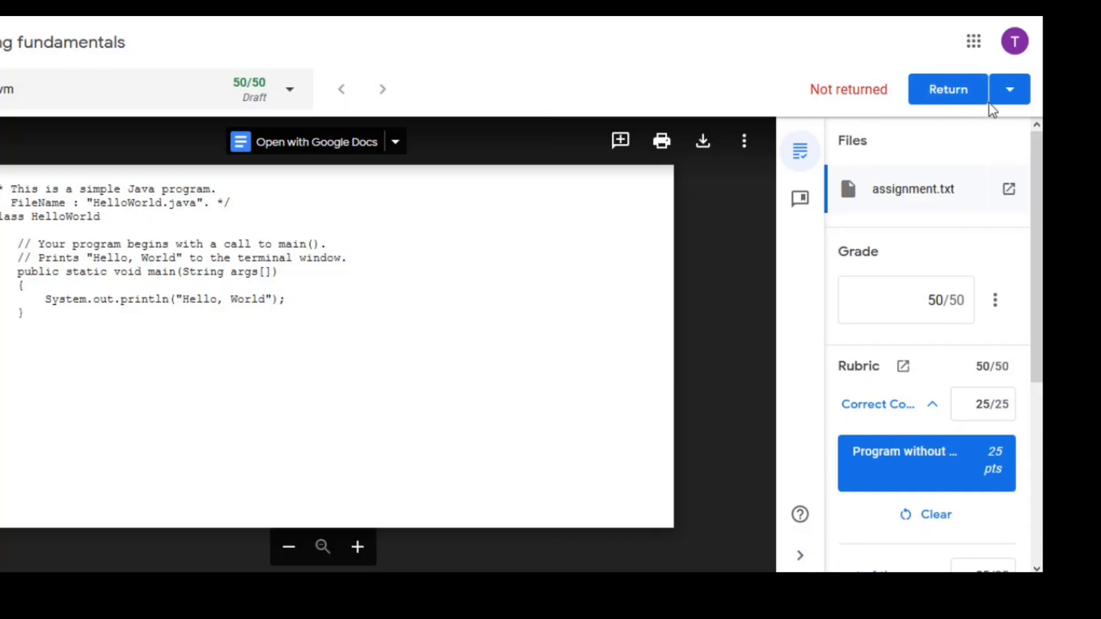
{"action": "left_click", "coordinate": [1012, 95]}
{"action": "left_click", "coordinate": [1014, 98]}
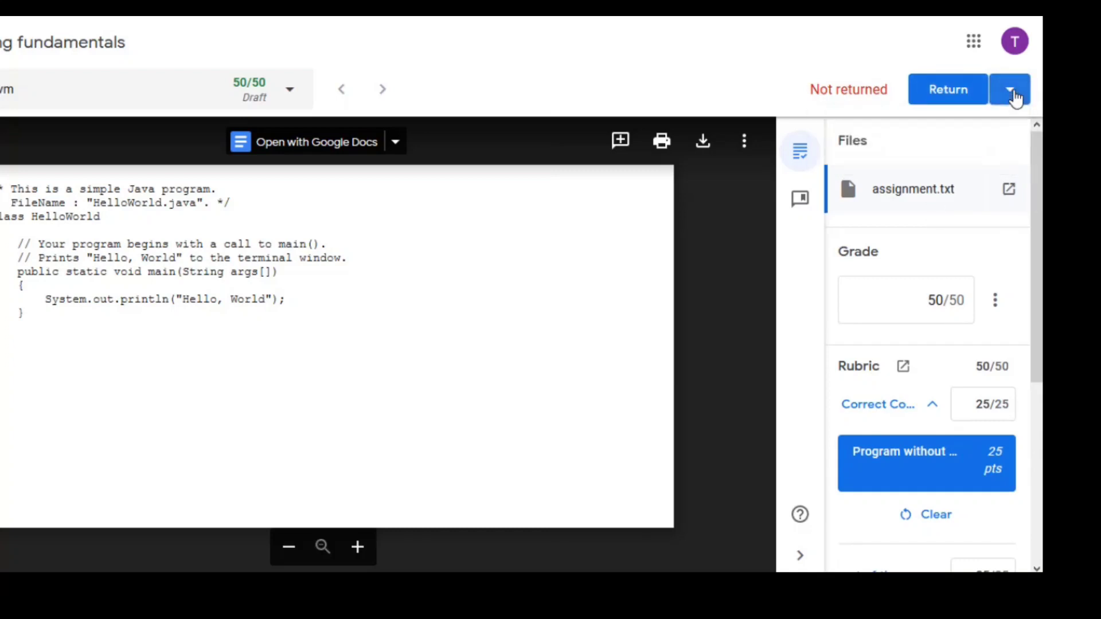
{"action": "left_click", "coordinate": [935, 93]}
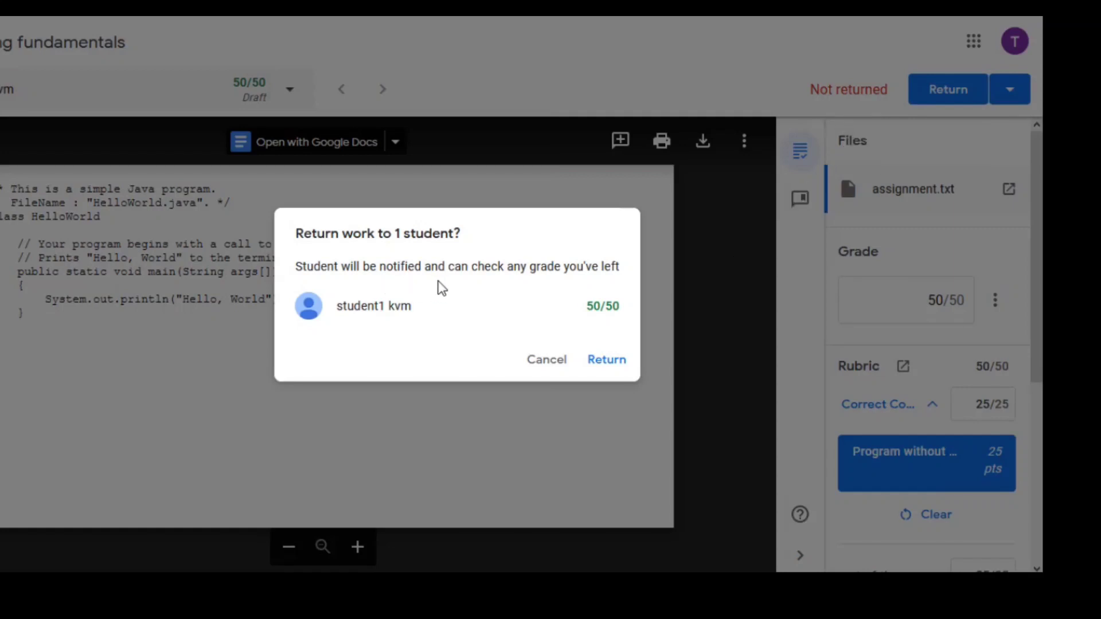
{"action": "left_click_drag", "start_coordinate": [582, 309], "coordinate": [620, 311]}
{"action": "left_click", "coordinate": [616, 373]}
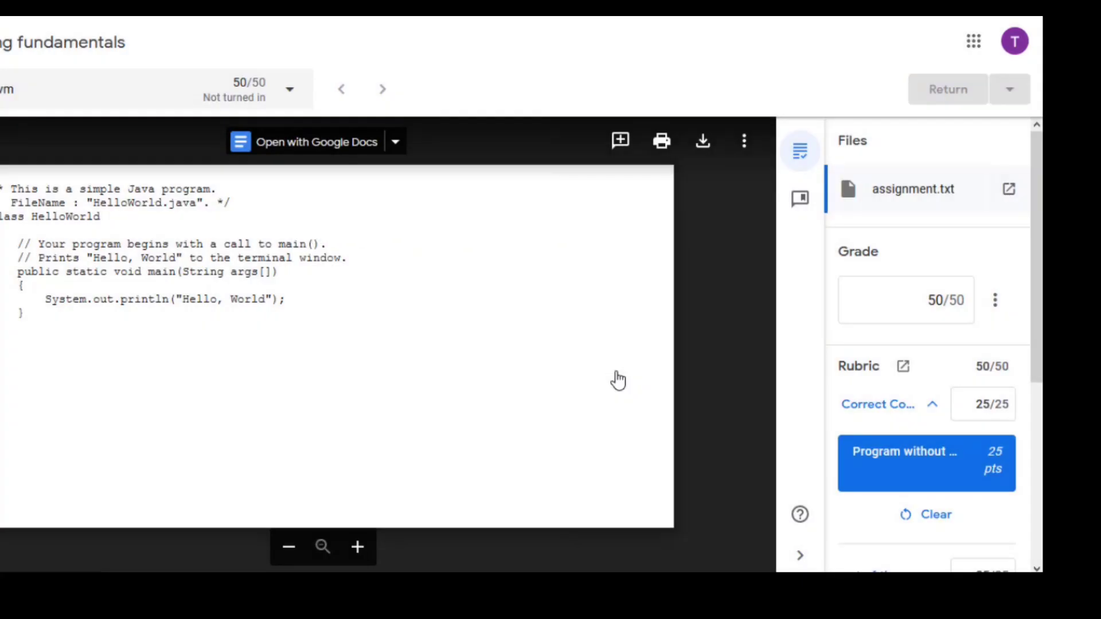
- Go back to the class gradebook and check the student's grade entry and its available options
{"action": "left_click", "coordinate": [63, 29]}
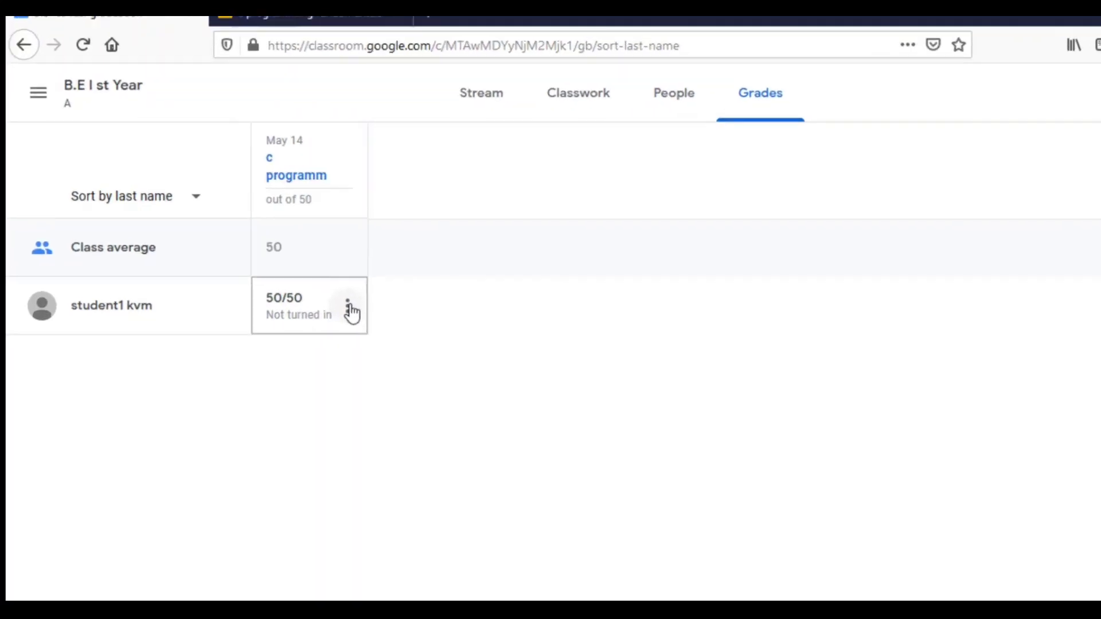
{"action": "left_click", "coordinate": [347, 304]}
{"action": "left_click", "coordinate": [434, 290]}
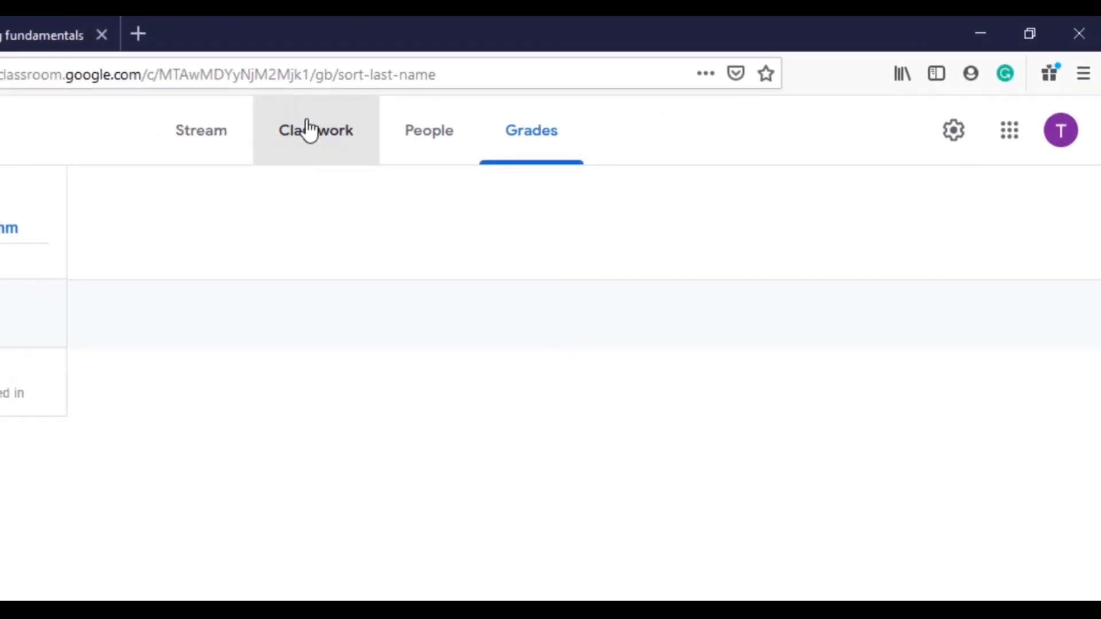
- Open Google Calendar from the class's classwork page and show the day view for Saturday, May 9, 2020
{"action": "left_click", "coordinate": [263, 136]}
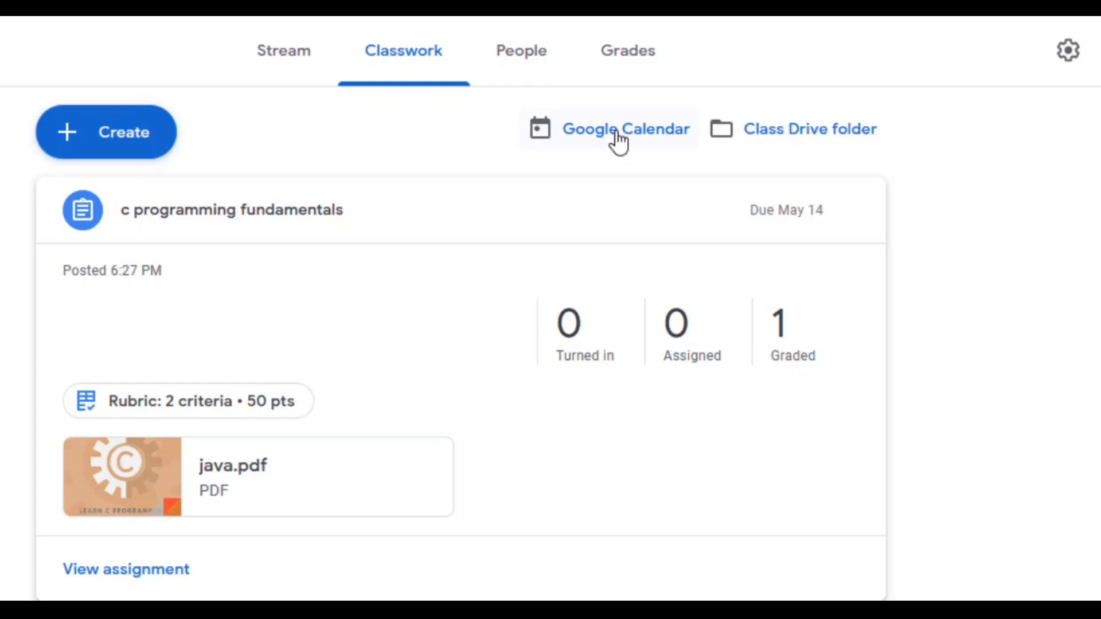
{"action": "left_click", "coordinate": [574, 130]}
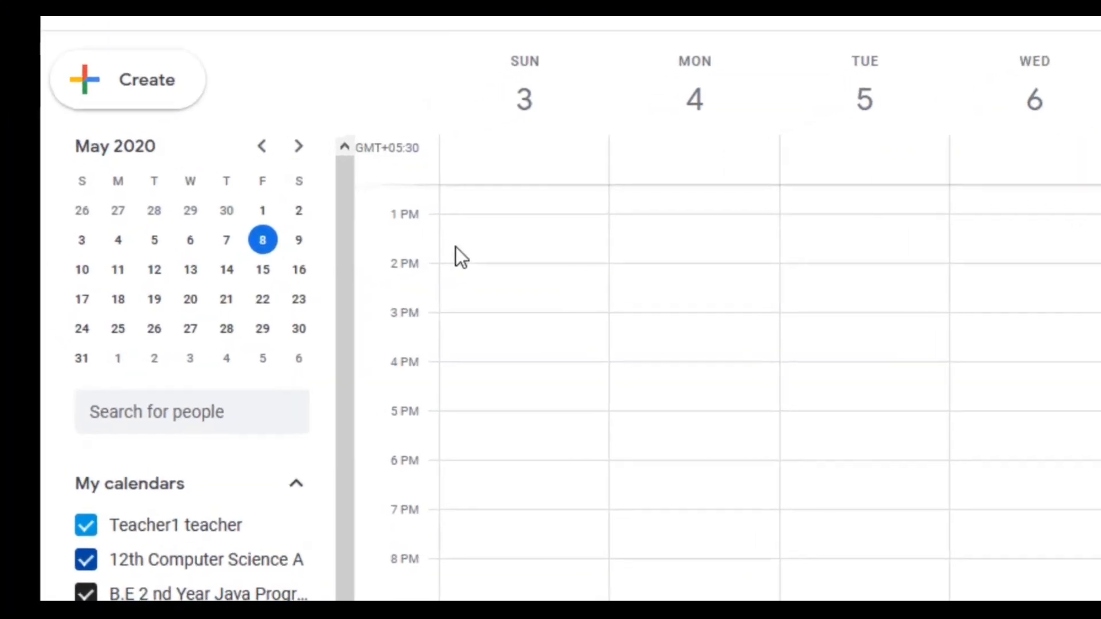
{"action": "left_click", "coordinate": [302, 240]}
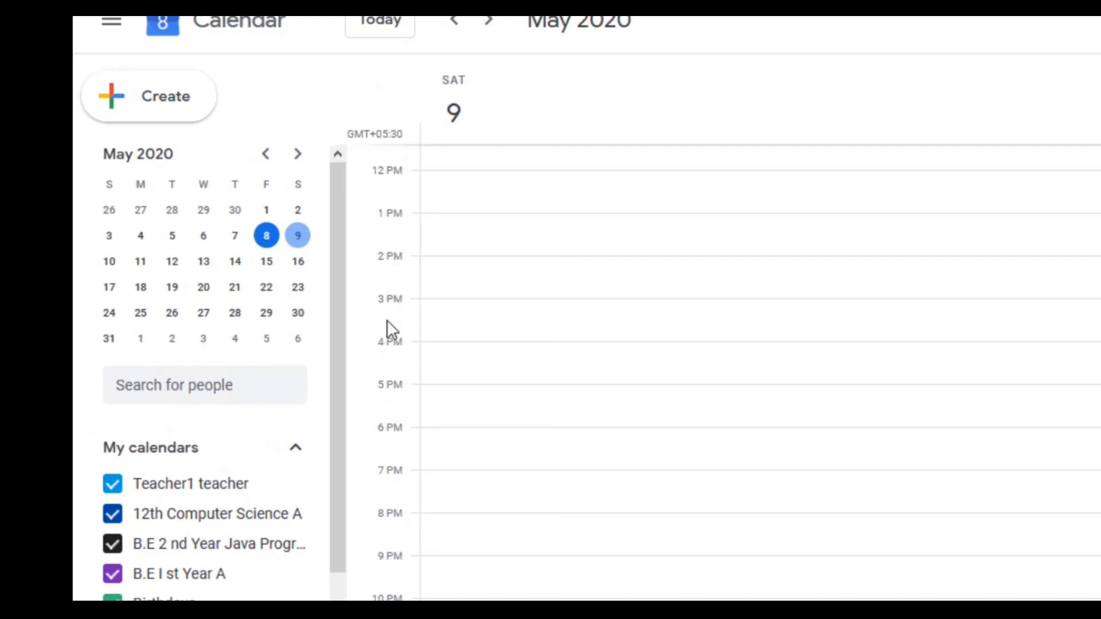
- Create an event titled "class meeting" on 9 May 2020 from 5:00pm to 6:00pm
{"action": "left_click", "coordinate": [538, 383]}
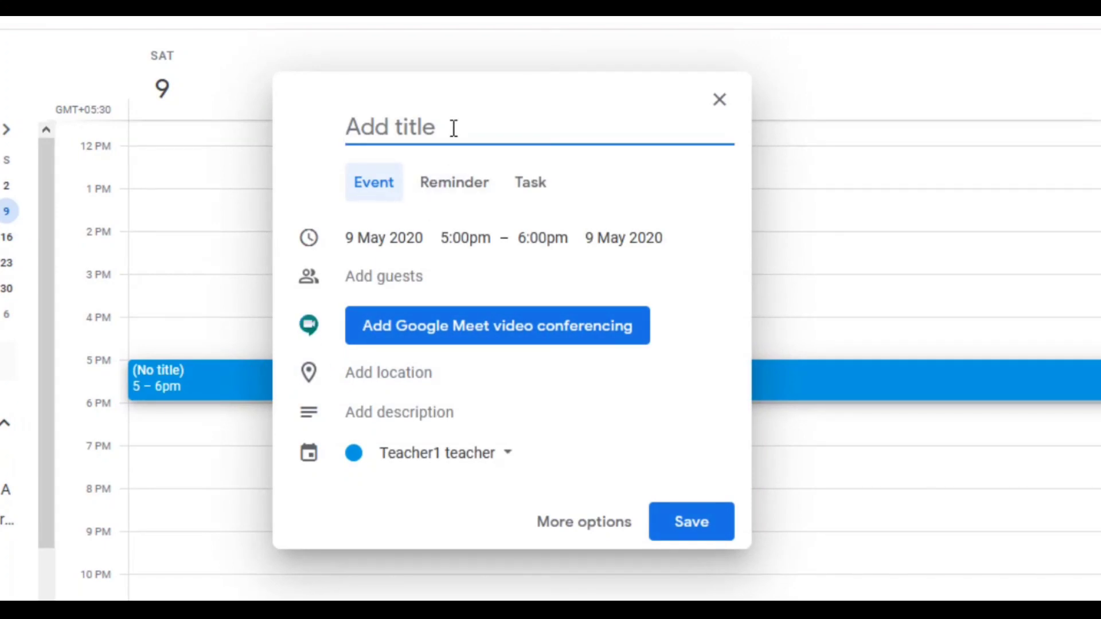
{"action": "type", "text": "class m"}
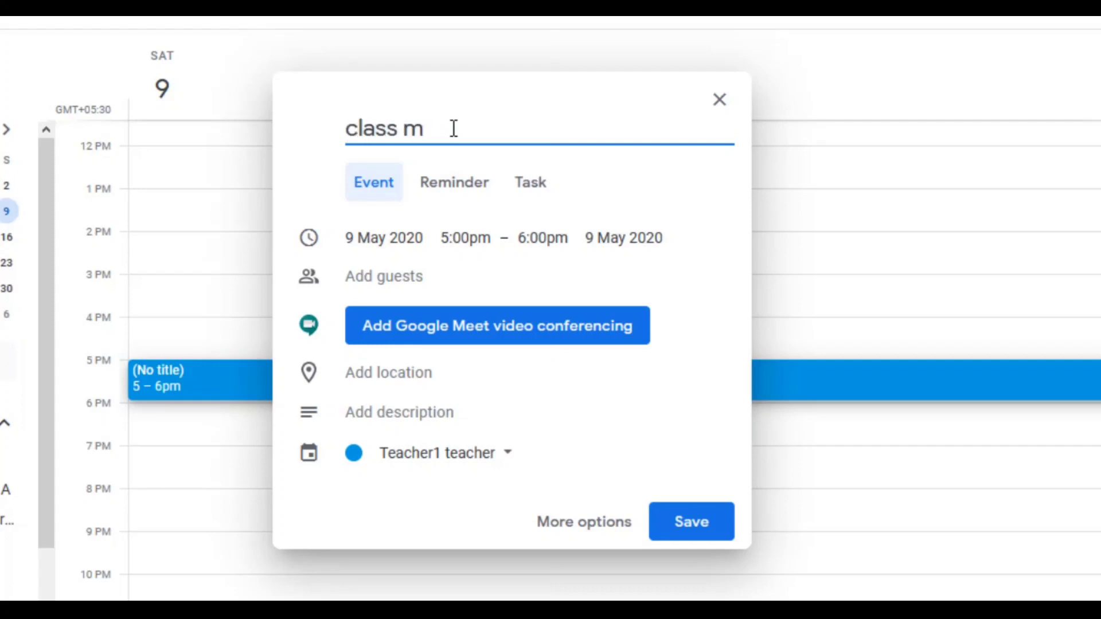
{"action": "type", "text": "eeting"}
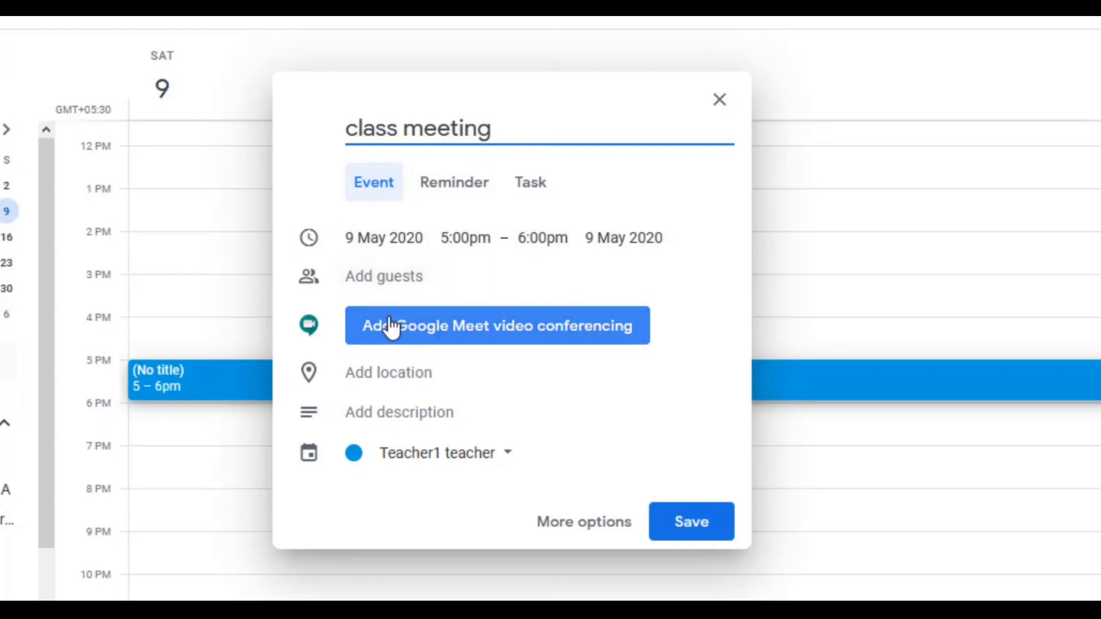
- Open the full editing options for the class meeting event and add Google Meet video conferencing
{"action": "left_click", "coordinate": [486, 343]}
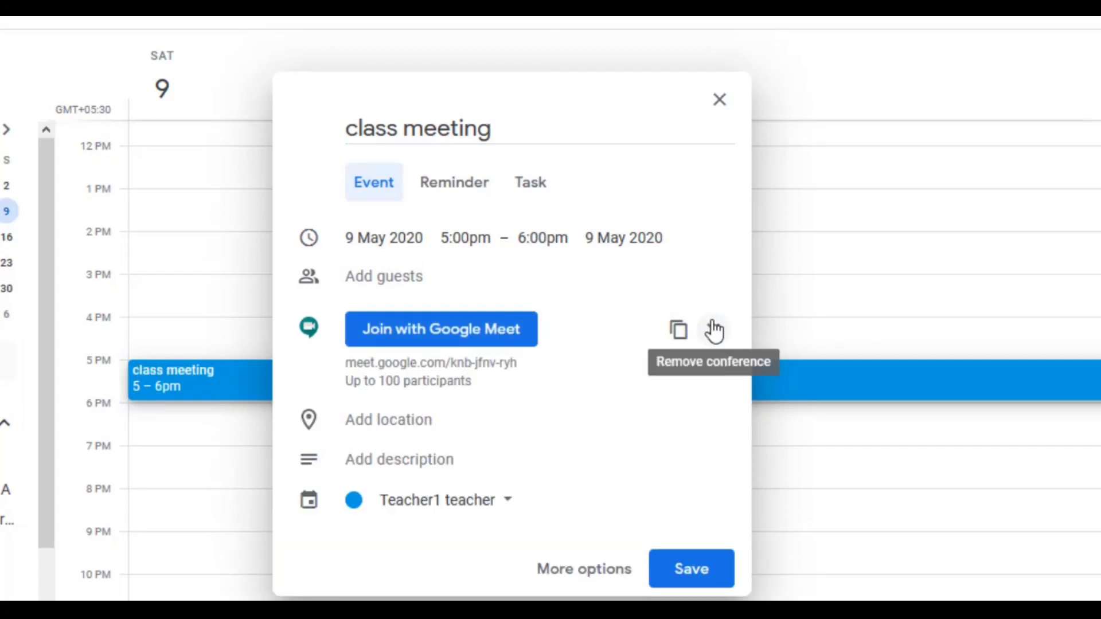
{"action": "left_click", "coordinate": [714, 332]}
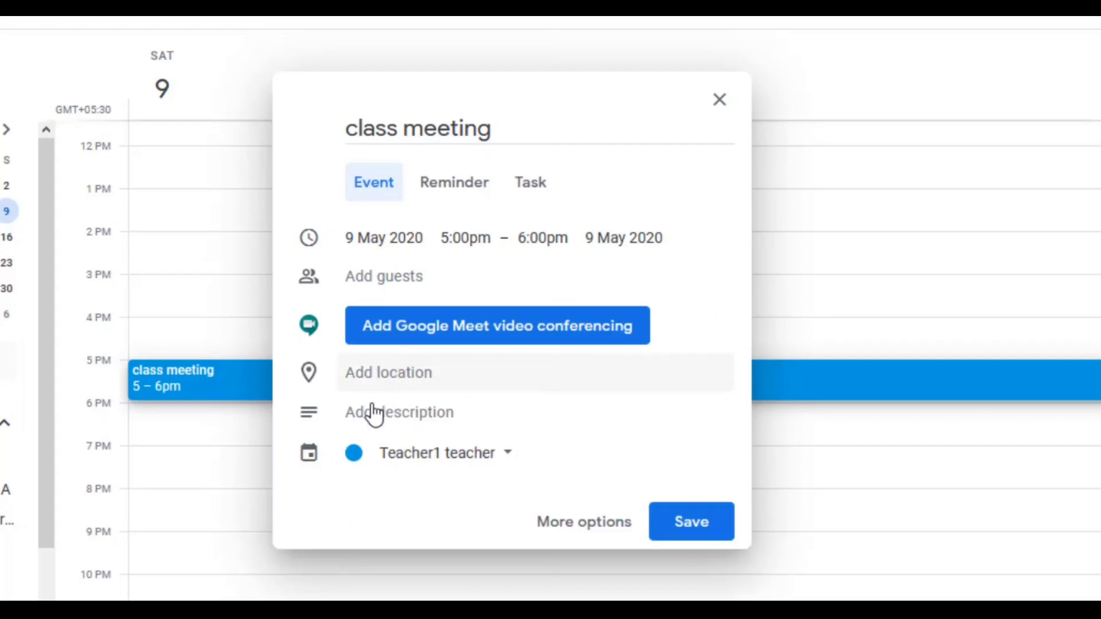
{"action": "left_click", "coordinate": [552, 521]}
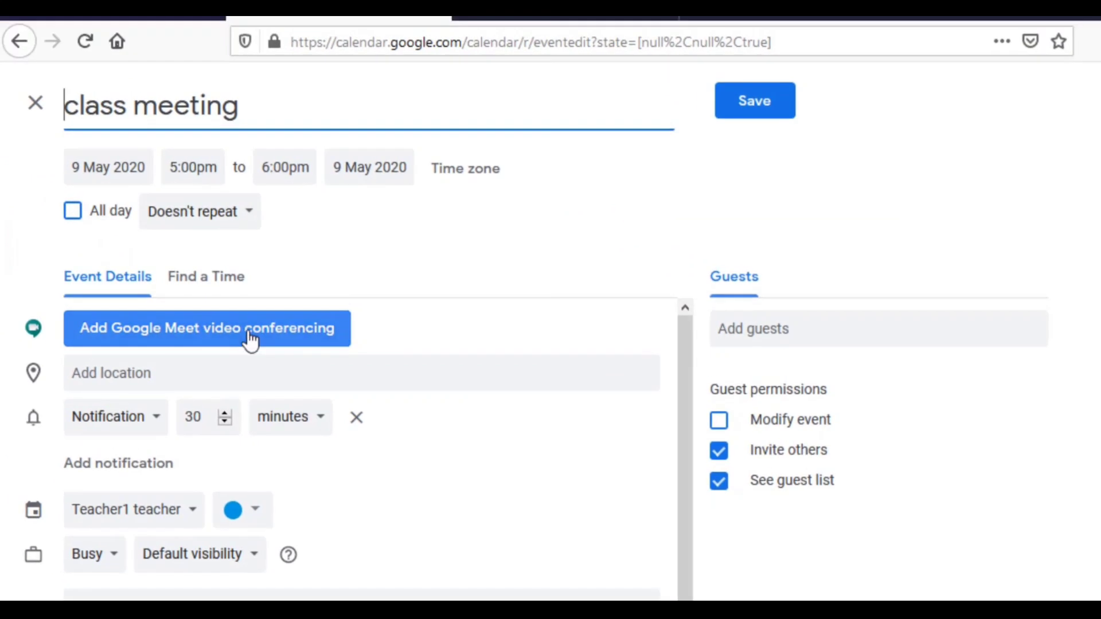
{"action": "left_click", "coordinate": [26, 331]}
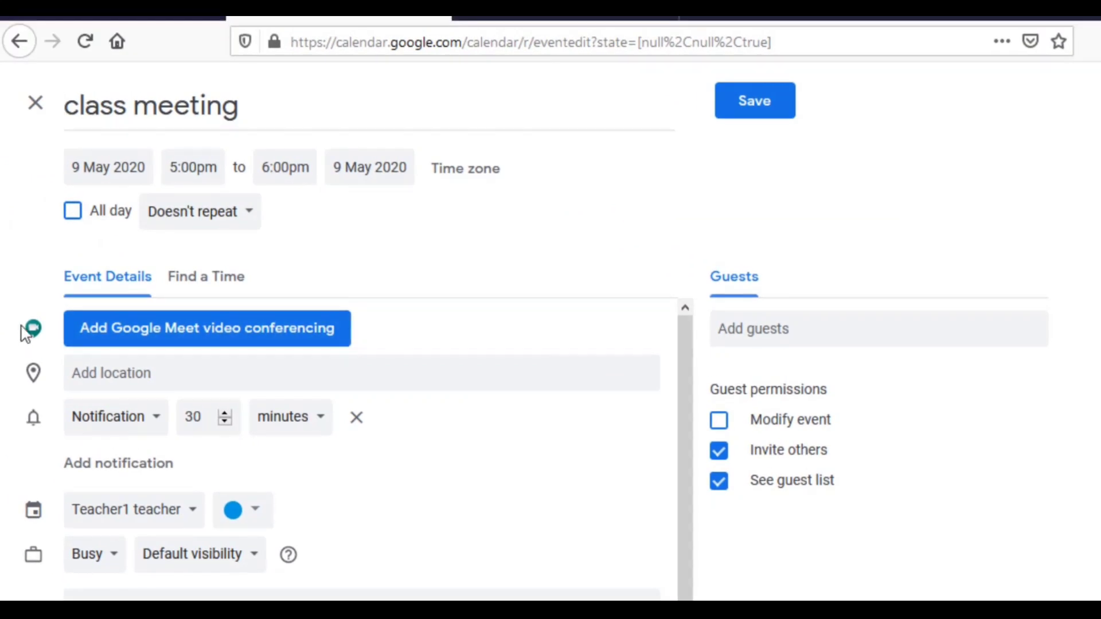
{"action": "left_click", "coordinate": [202, 337]}
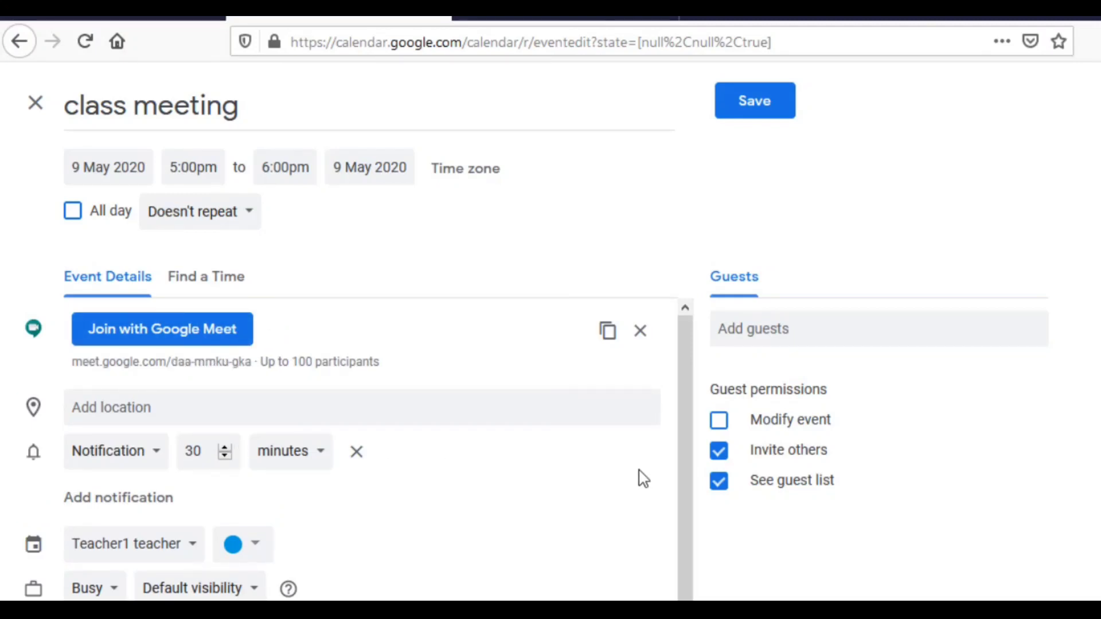
- Choose the teacher's own calendar as the calendar for the class meeting event
{"action": "left_click_drag", "start_coordinate": [683, 484], "coordinate": [690, 545]}
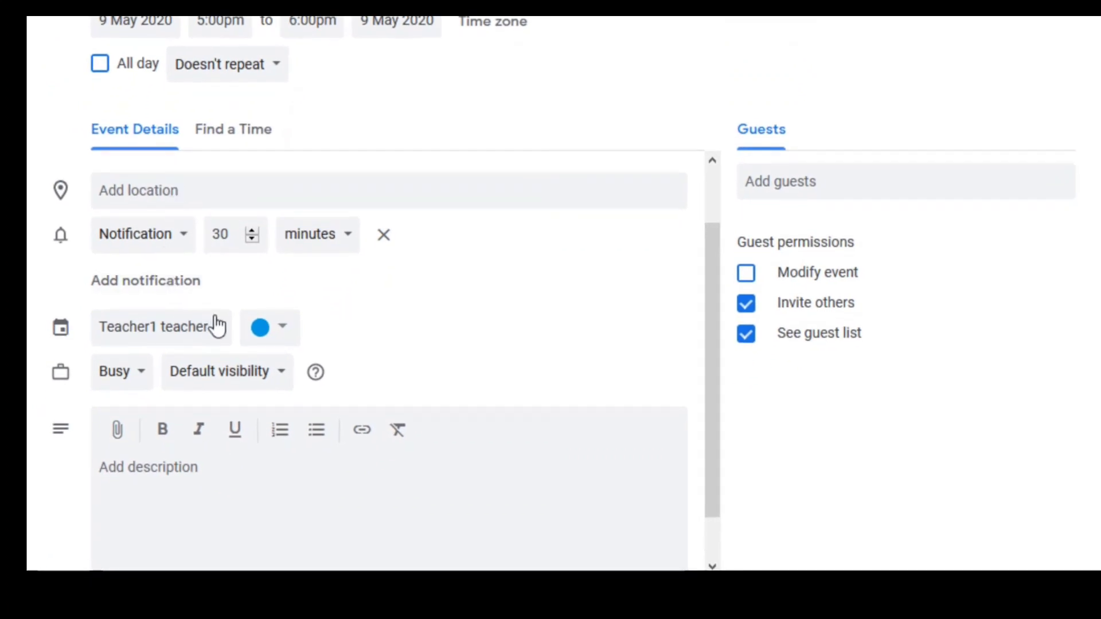
{"action": "left_click", "coordinate": [220, 343]}
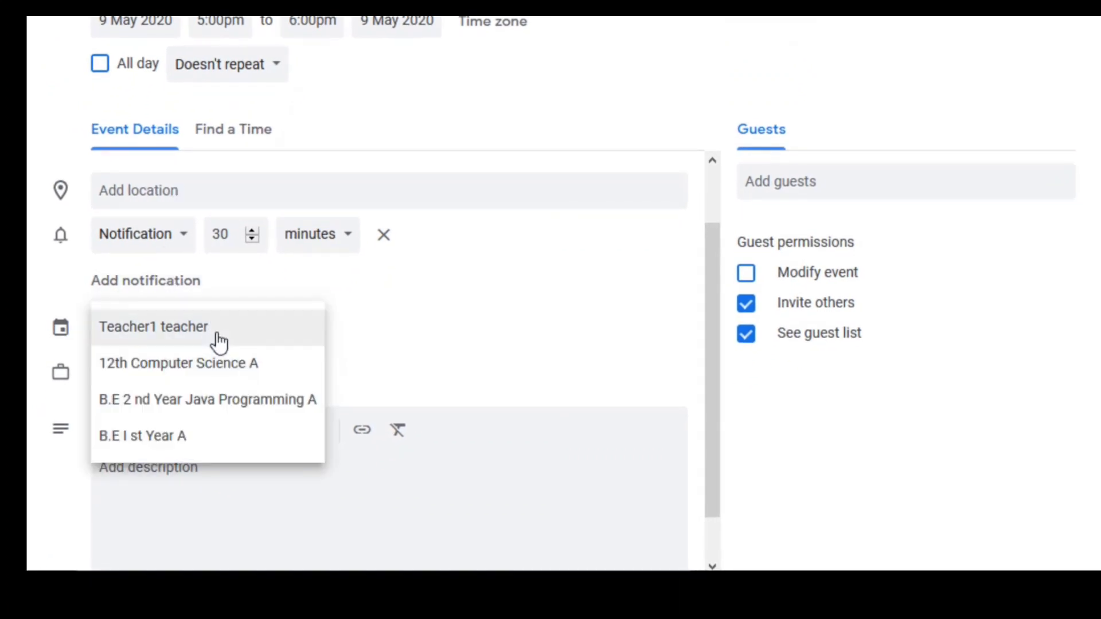
{"action": "left_click", "coordinate": [219, 342]}
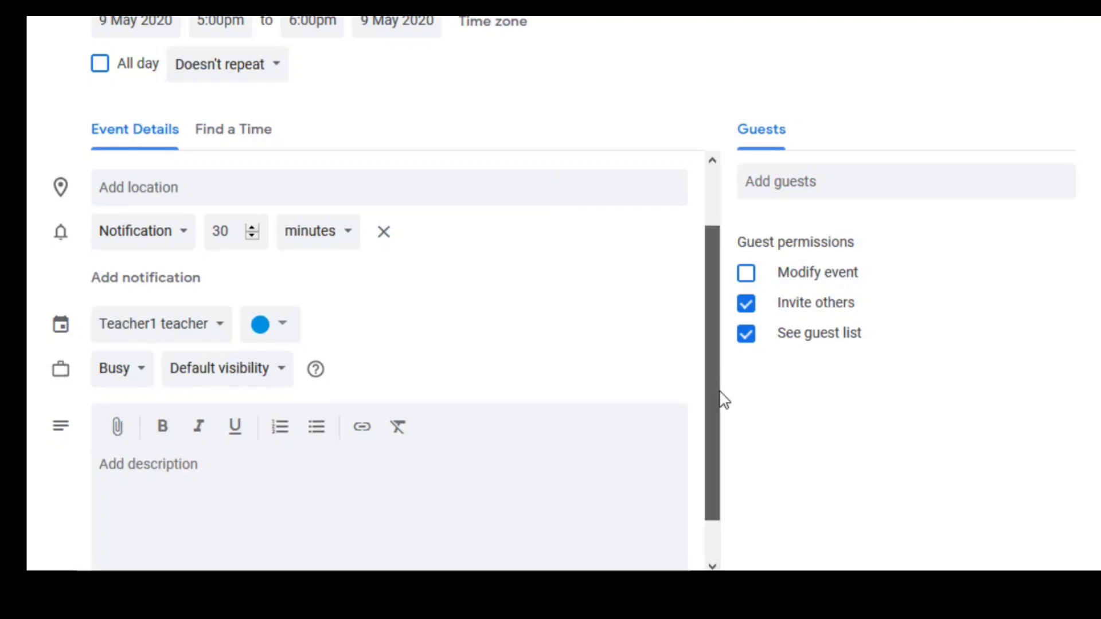
- Enter "class meeting" as the event description and save the event
{"action": "scroll", "coordinate": [720, 398], "scroll_direction": "down", "scroll_amount": 1}
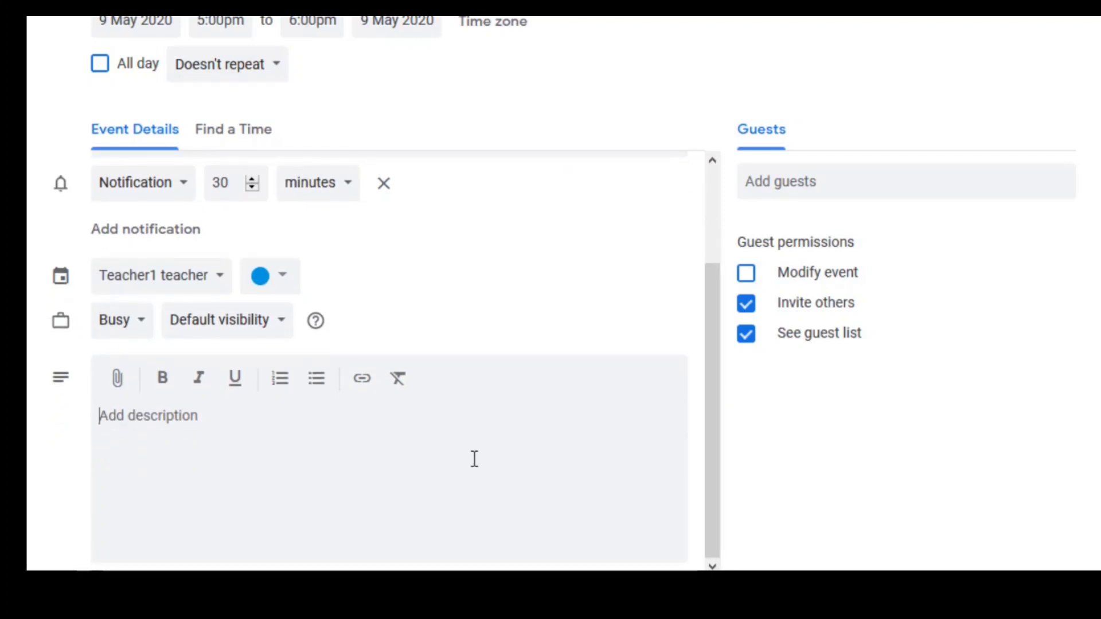
{"action": "type", "text": "class me"}
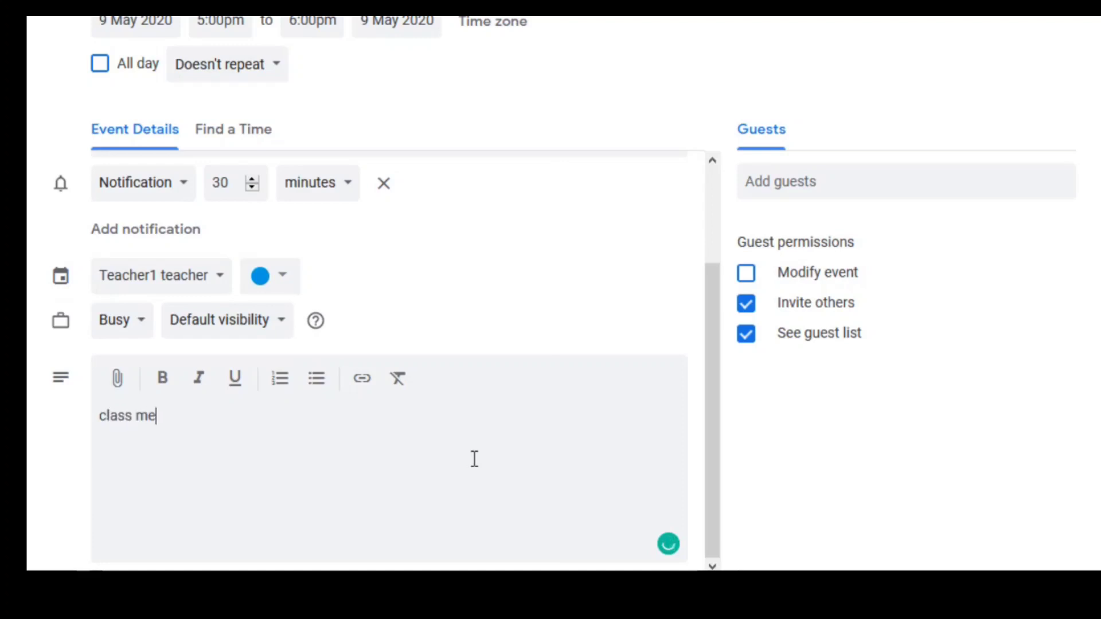
{"action": "type", "text": "eting"}
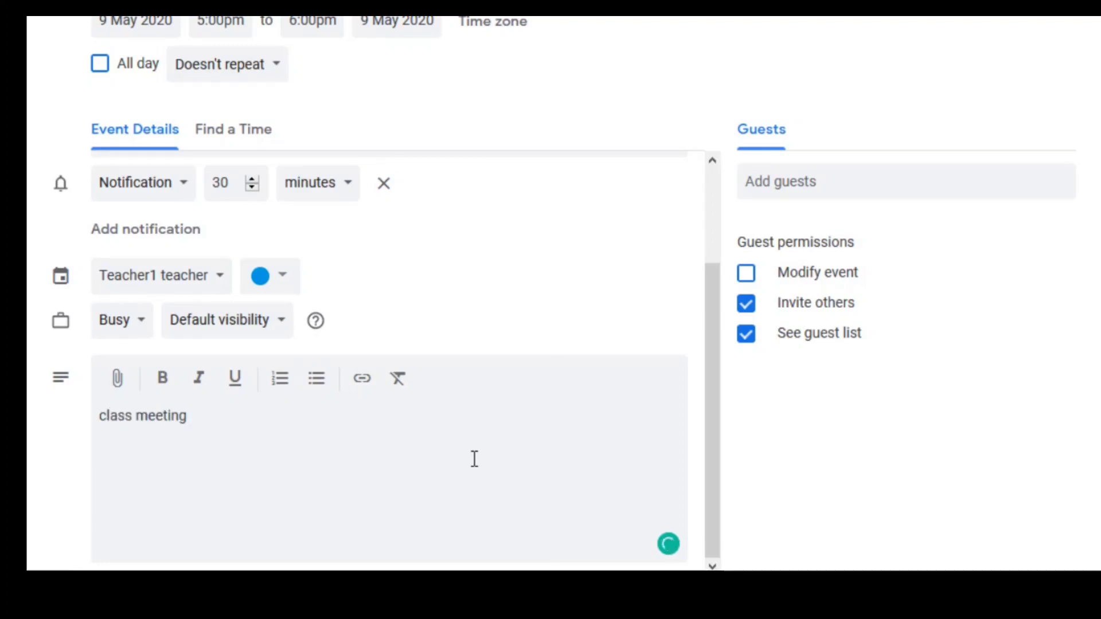
{"action": "left_click_drag", "start_coordinate": [717, 434], "coordinate": [729, 281]}
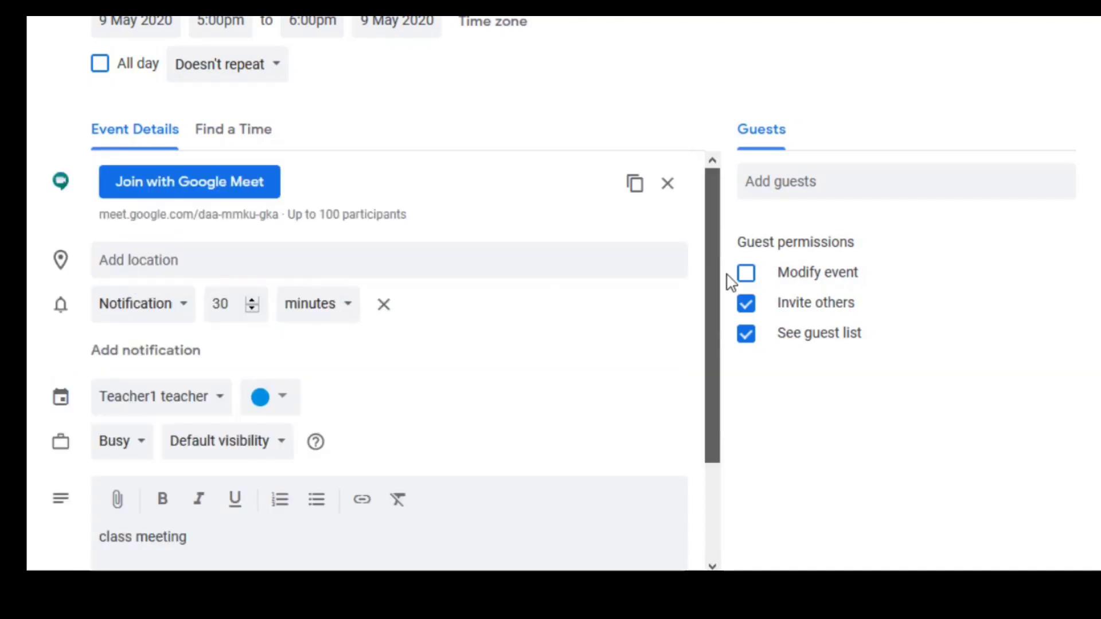
{"action": "left_click", "coordinate": [605, 110]}
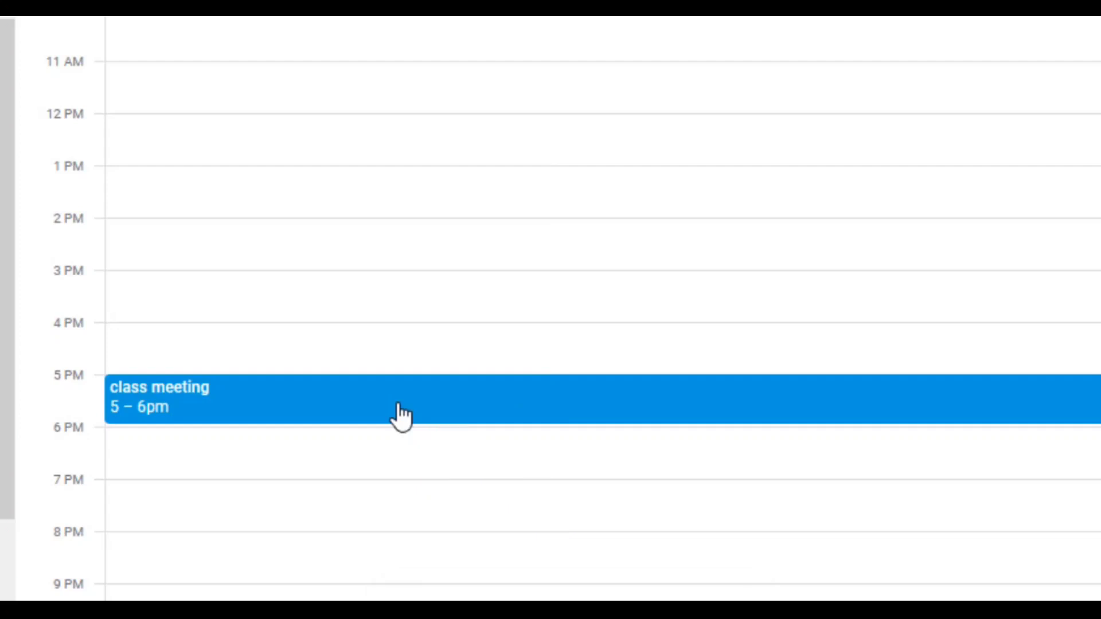
- Open the Google Meet page from the saved class meeting event and deny it microphone and camera access
{"action": "left_click", "coordinate": [401, 417]}
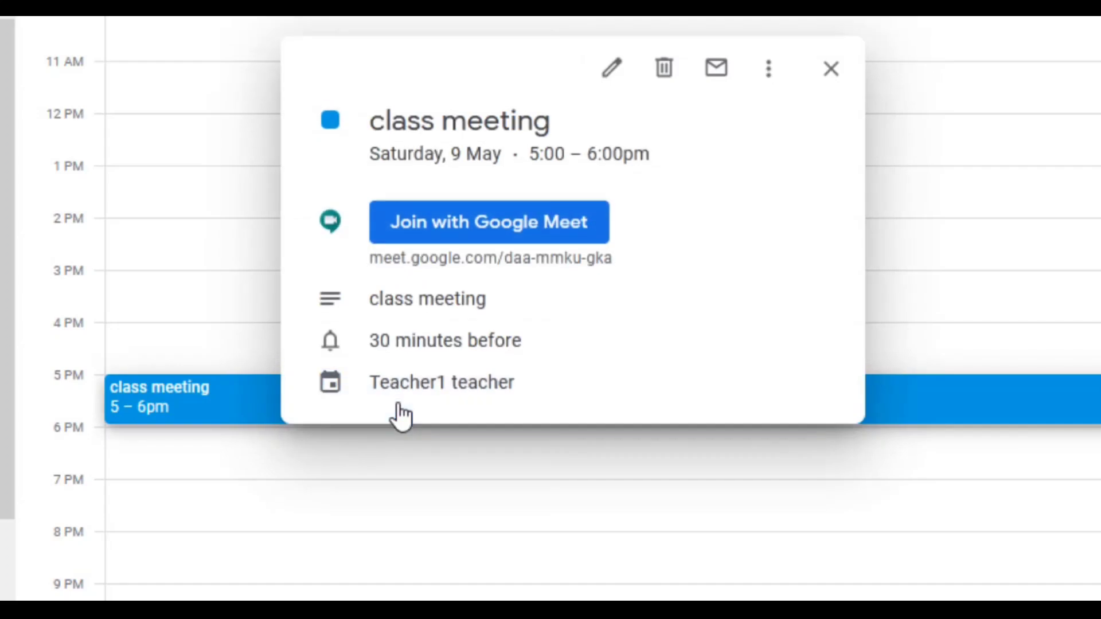
{"action": "left_click", "coordinate": [441, 222]}
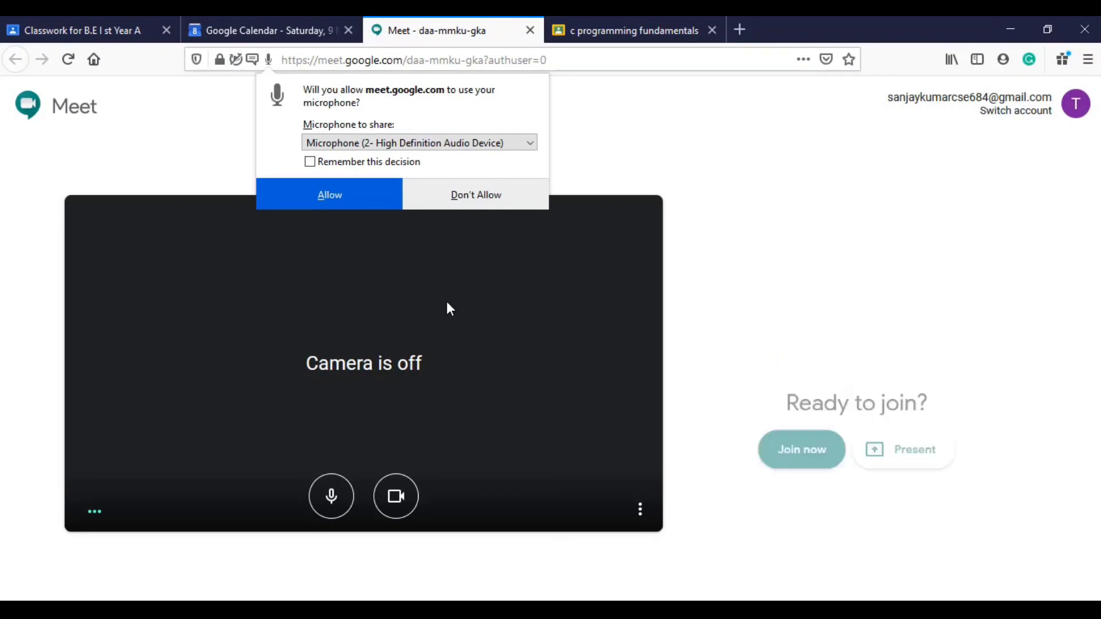
{"action": "left_click", "coordinate": [449, 205]}
{"action": "left_click", "coordinate": [476, 183]}
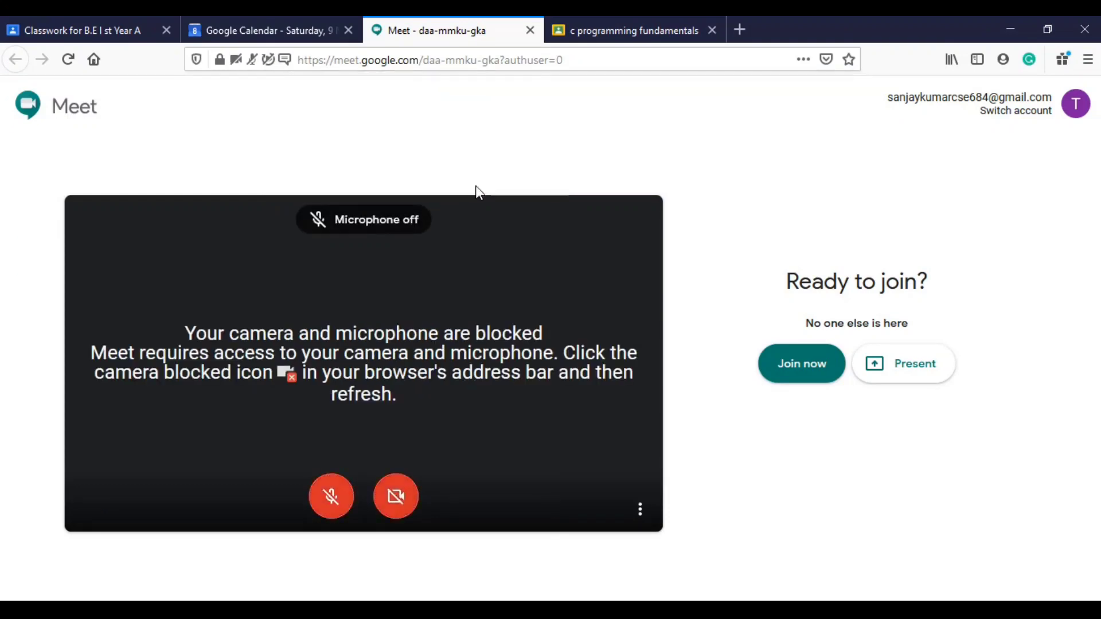